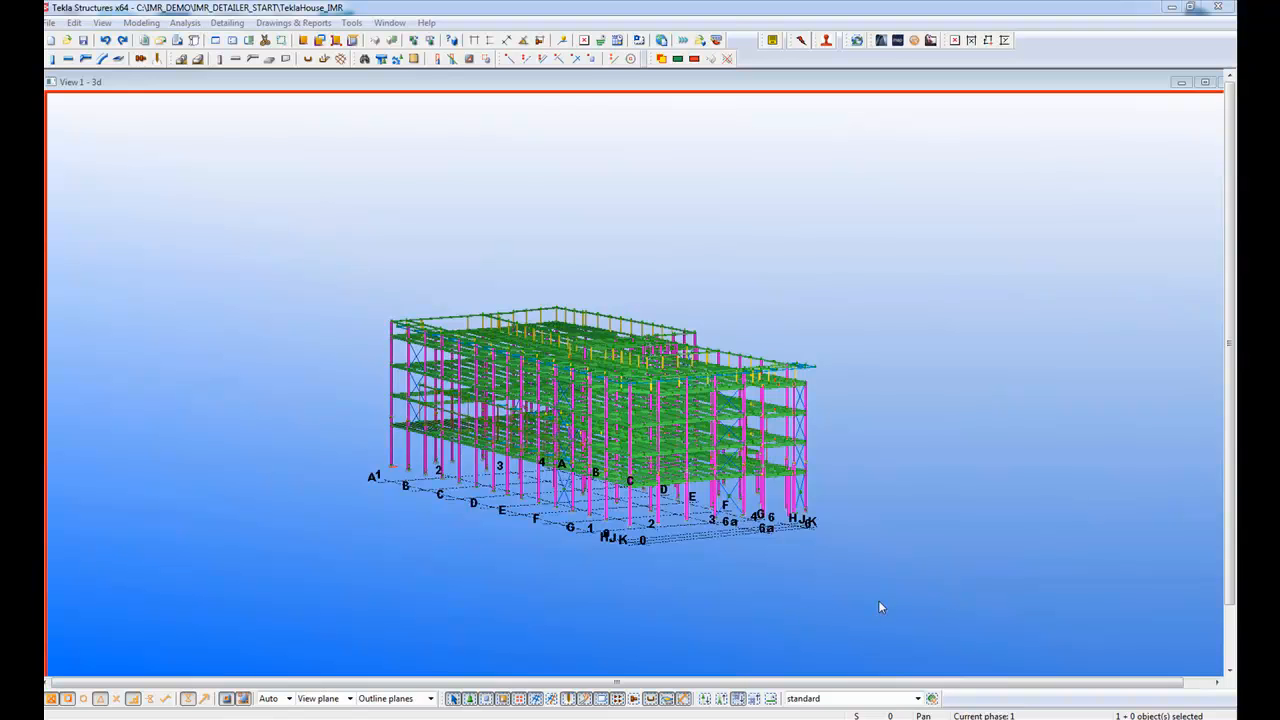
# Open the reviewer role and initial settings, keep the Fabricator role, and set the reviewer name to FAB
pyautogui.keyDown('ctrl'); pyautogui.moveTo(653, 571); pyautogui.dragTo(607, 539, button='middle'); pyautogui.keyUp('ctrl')
pyautogui.scroll(6, 662, 532)
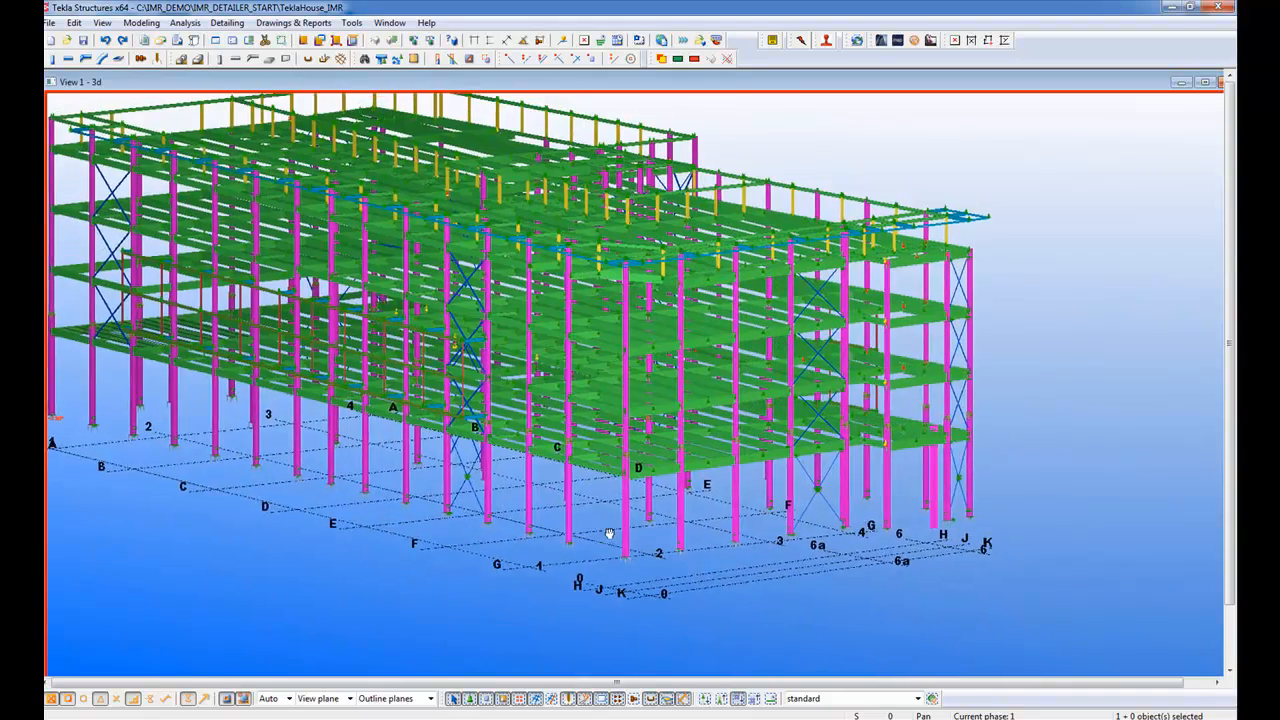
pyautogui.click(830, 41)
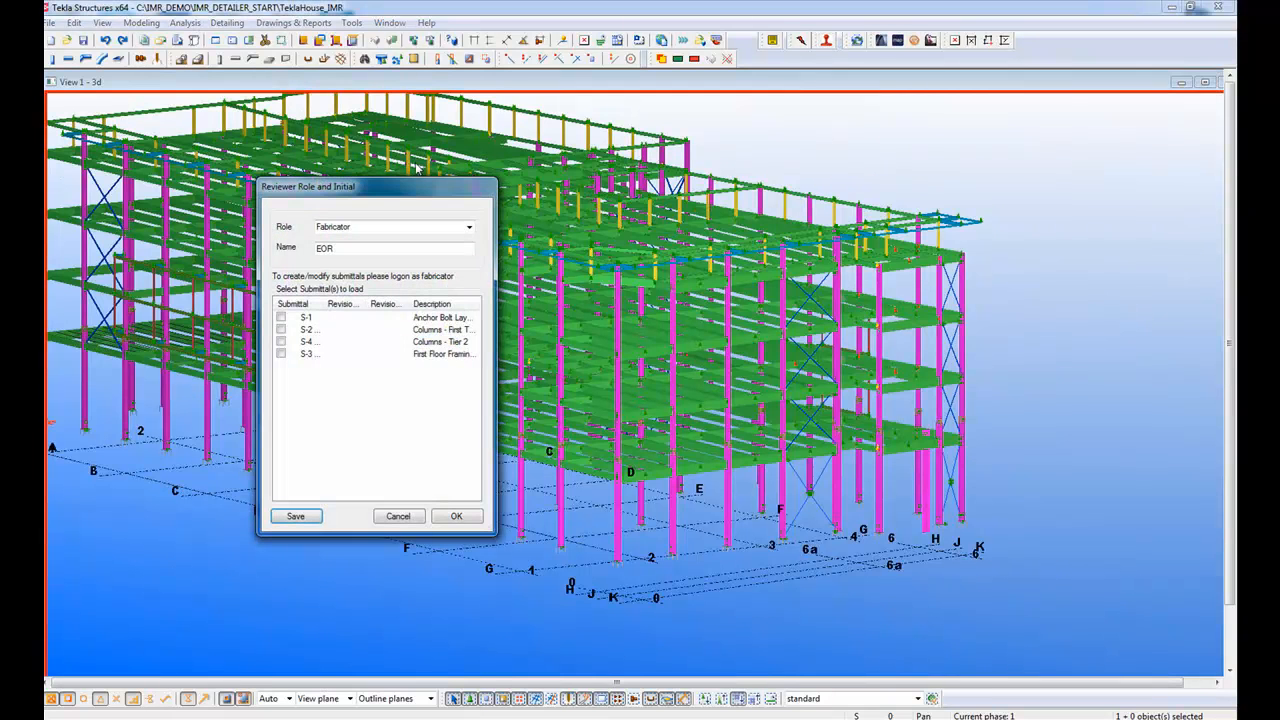
pyautogui.moveTo(404, 193); pyautogui.dragTo(607, 219)
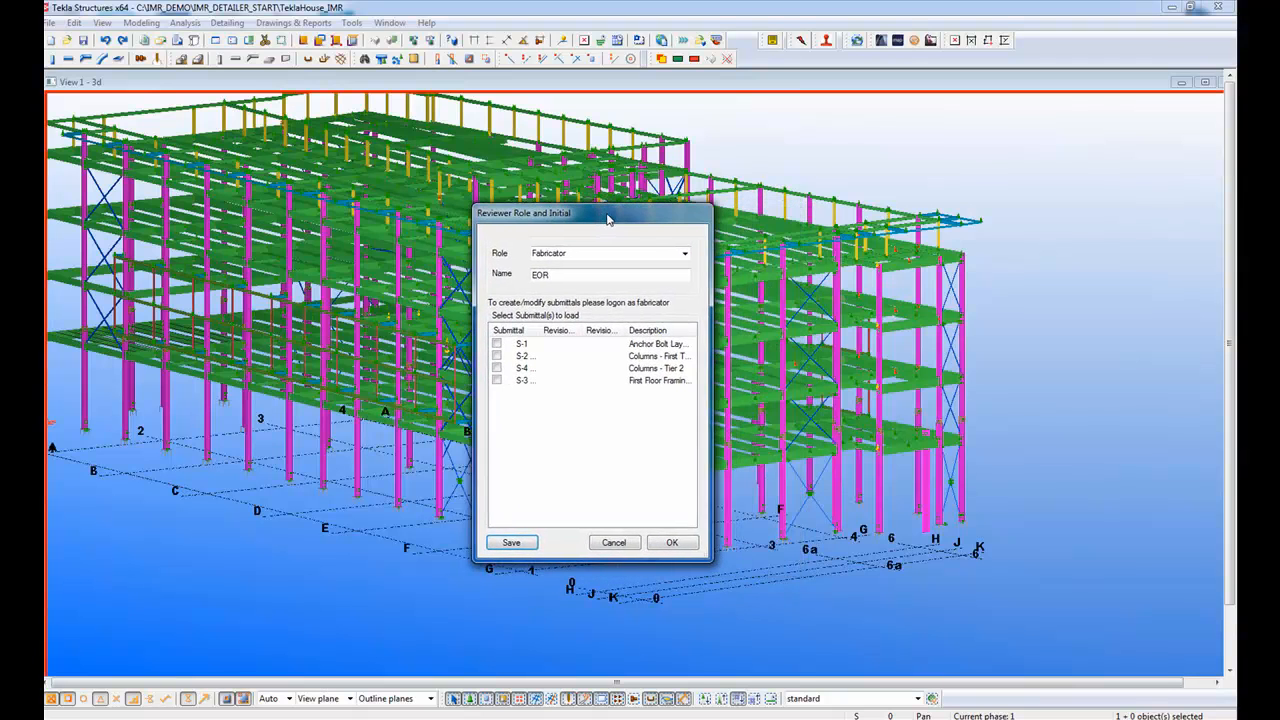
pyautogui.click(685, 256)
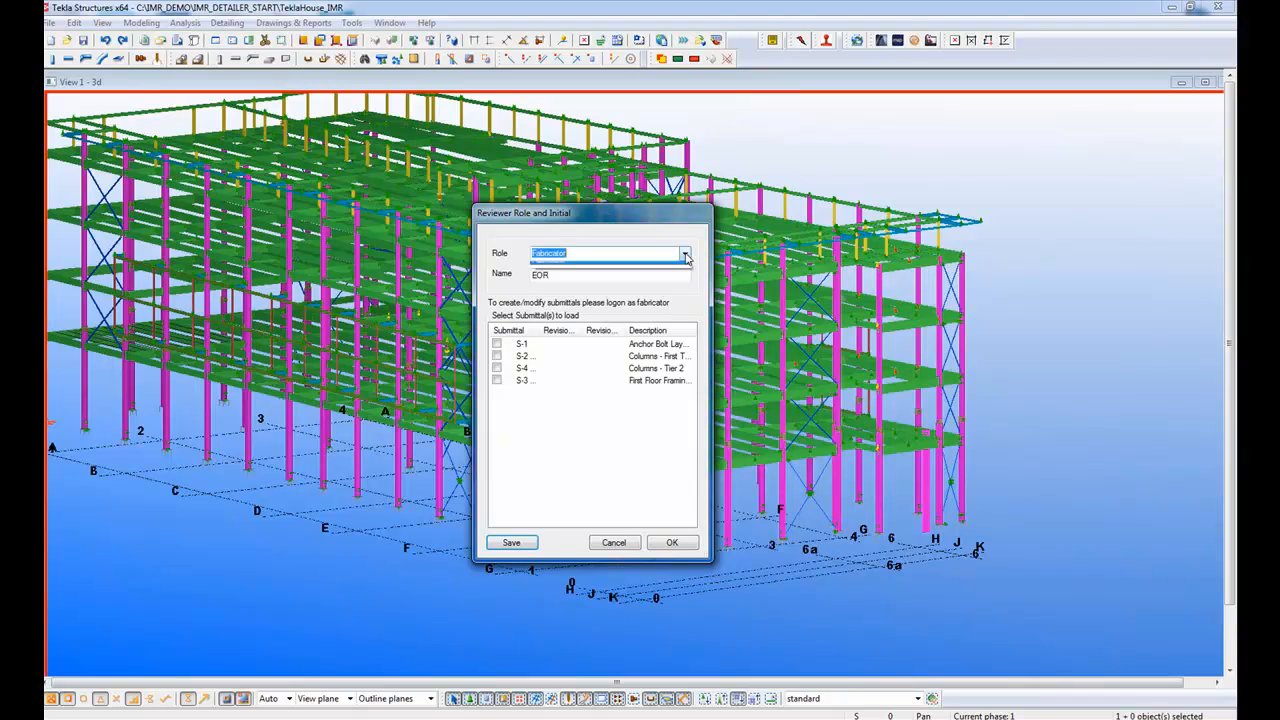
pyautogui.click(685, 256)
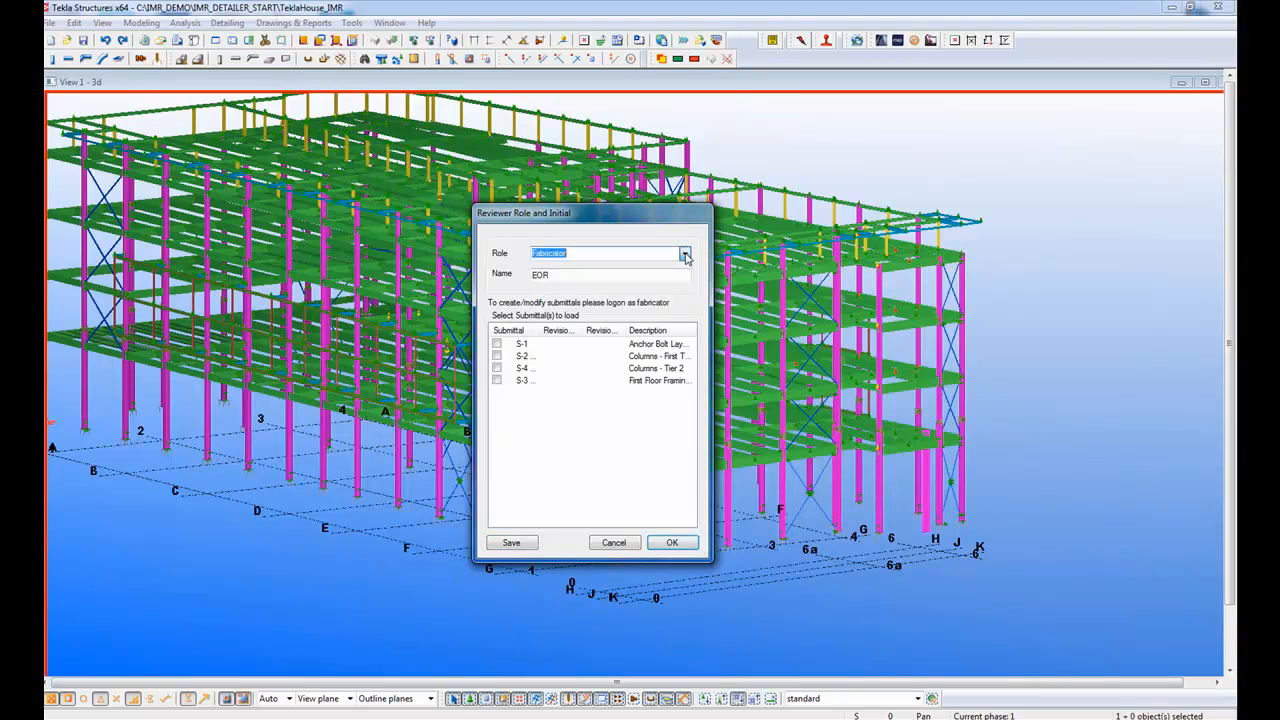
pyautogui.doubleClick(559, 277)
pyautogui.write('f')
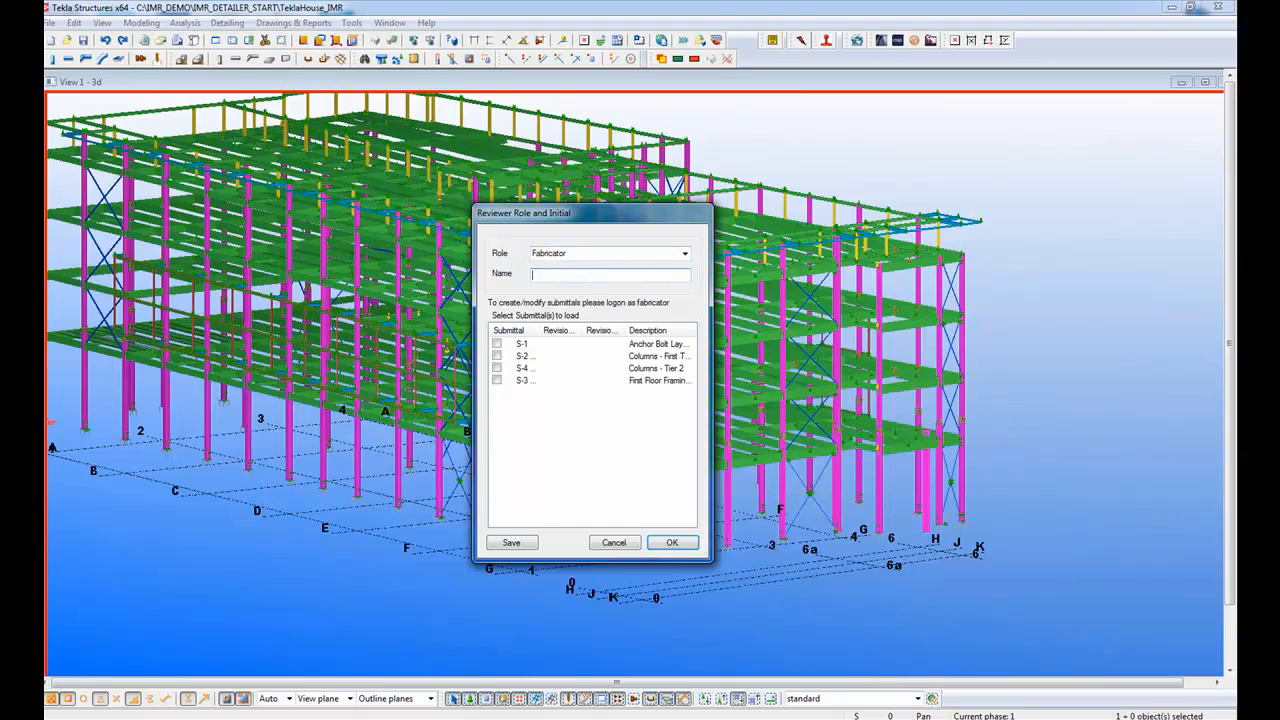
pyautogui.write('AB')
# Sort the list of loadable submittals by the widened Submittal column and log in to the reviewer
pyautogui.moveTo(540, 331); pyautogui.dragTo(604, 333)
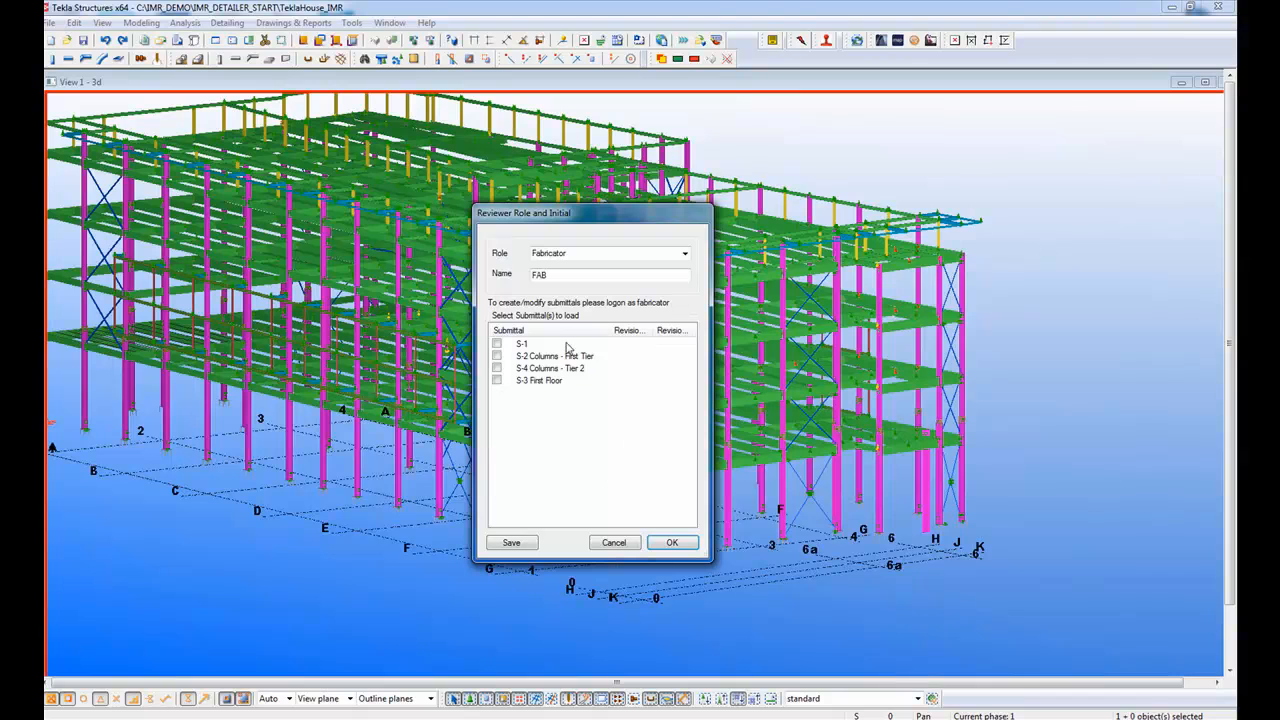
pyautogui.click(527, 331)
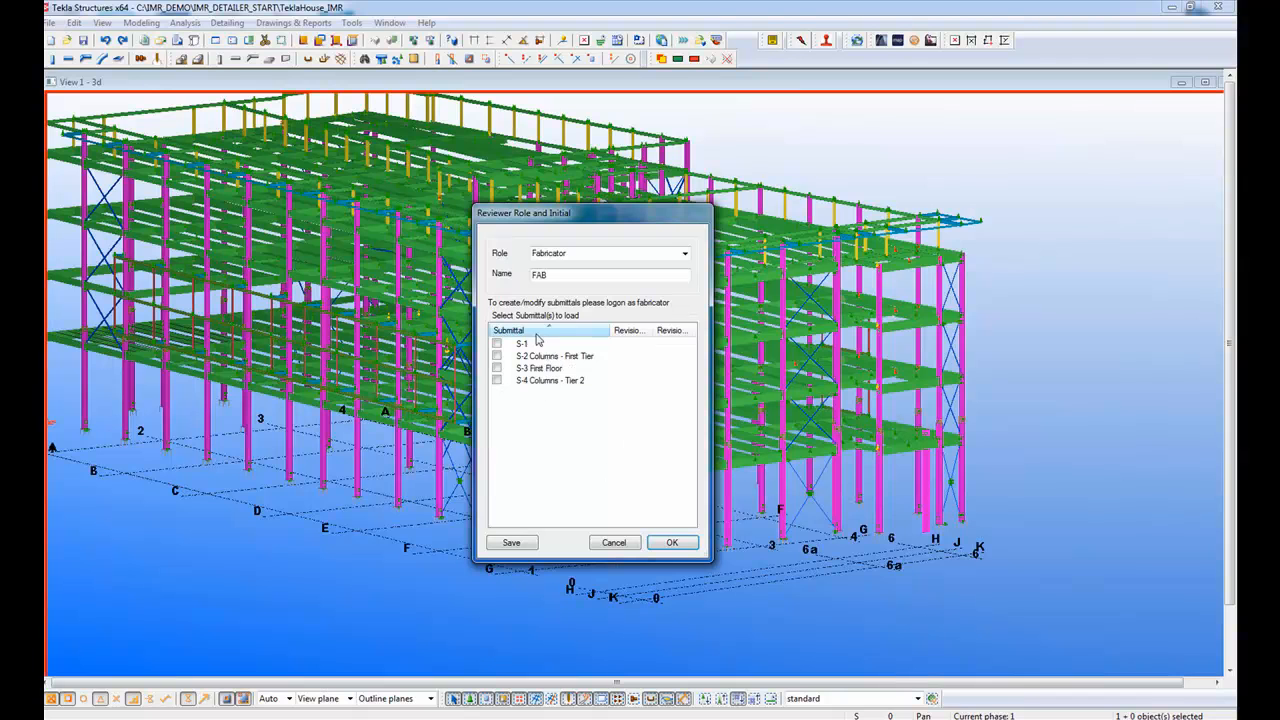
pyautogui.click(681, 545)
pyautogui.click(758, 418)
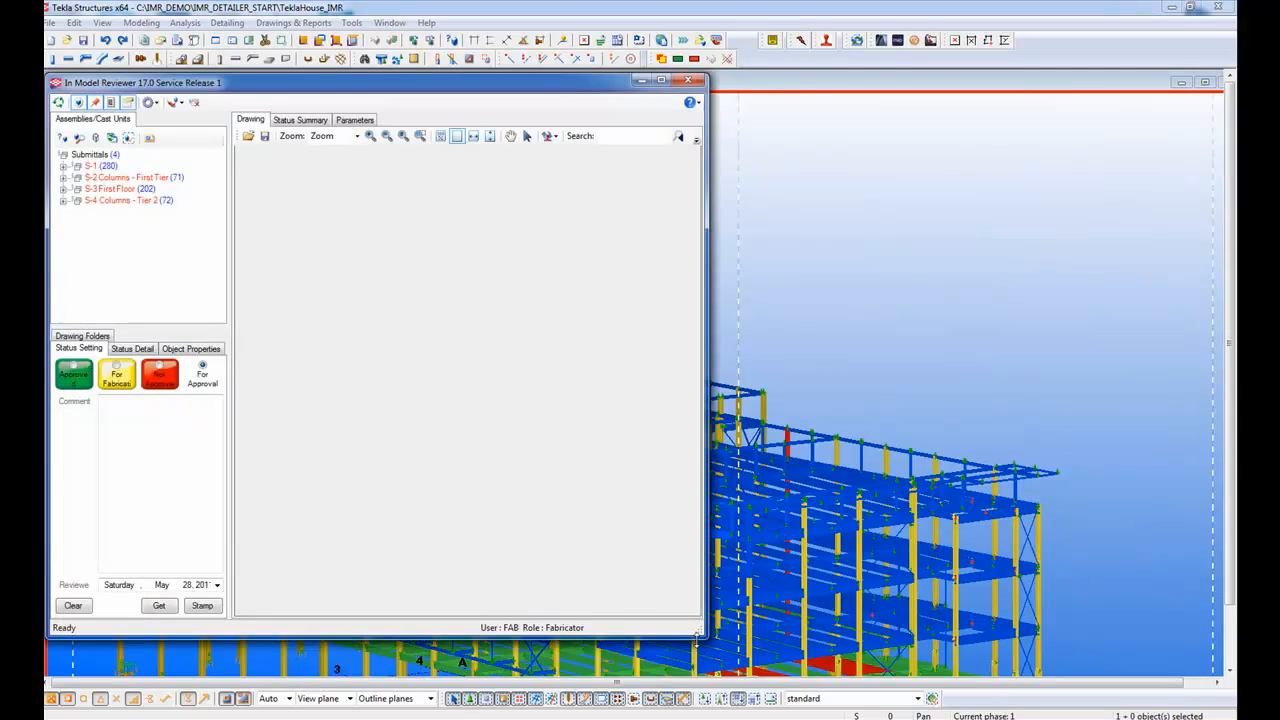
# Shrink the reviewer window and shift the model so the status-coloured structure is visible beside it
pyautogui.moveTo(701, 634); pyautogui.dragTo(508, 372)
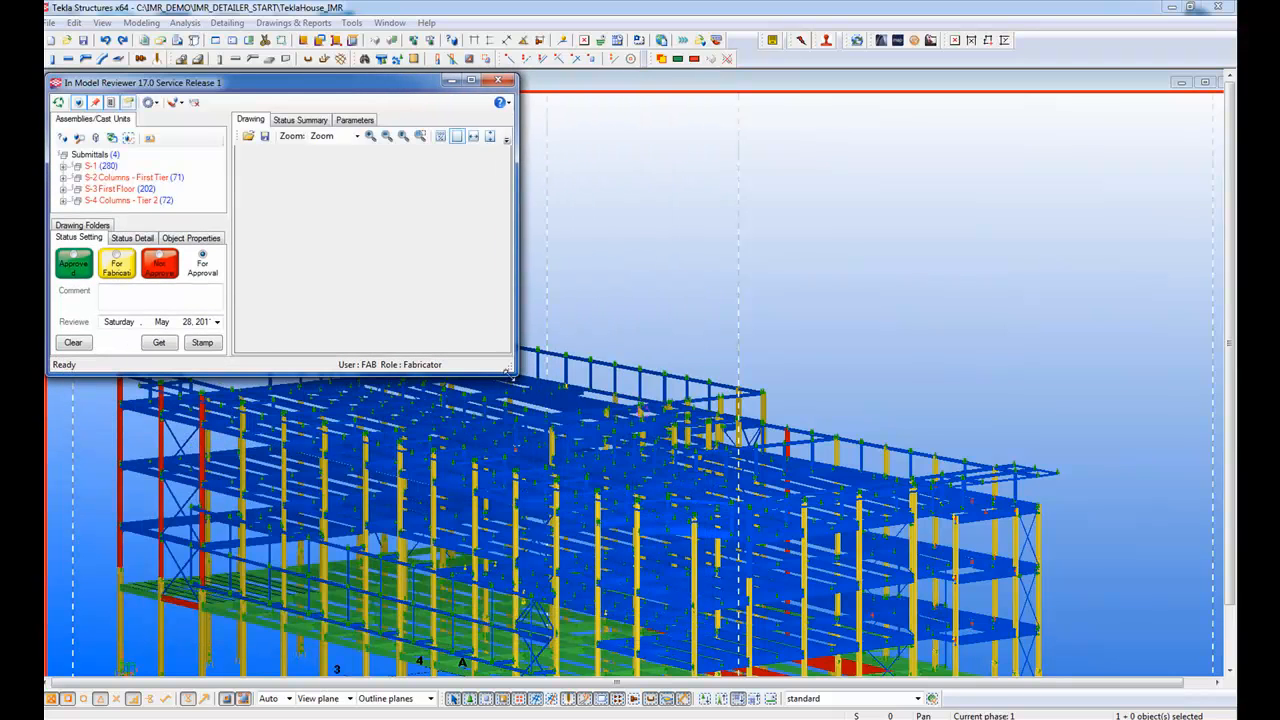
pyautogui.moveTo(551, 554); pyautogui.dragTo(738, 428, button='middle')
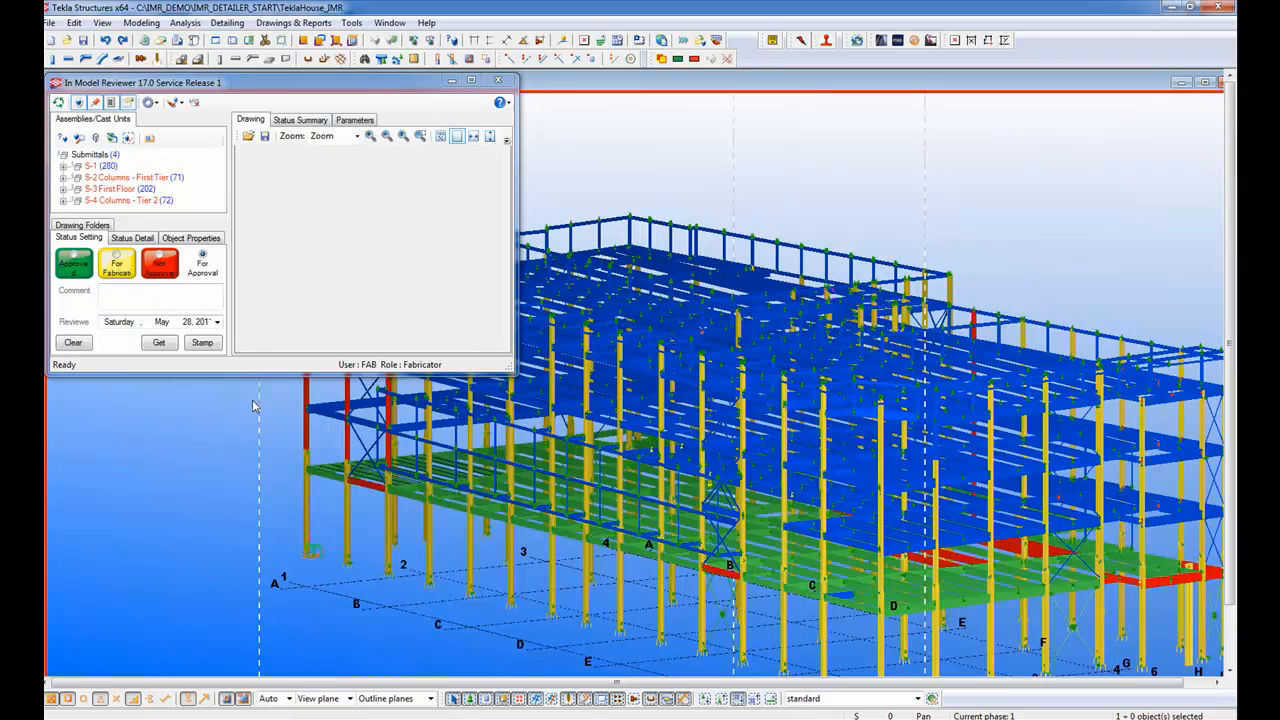
pyautogui.moveTo(235, 376); pyautogui.dragTo(237, 414)
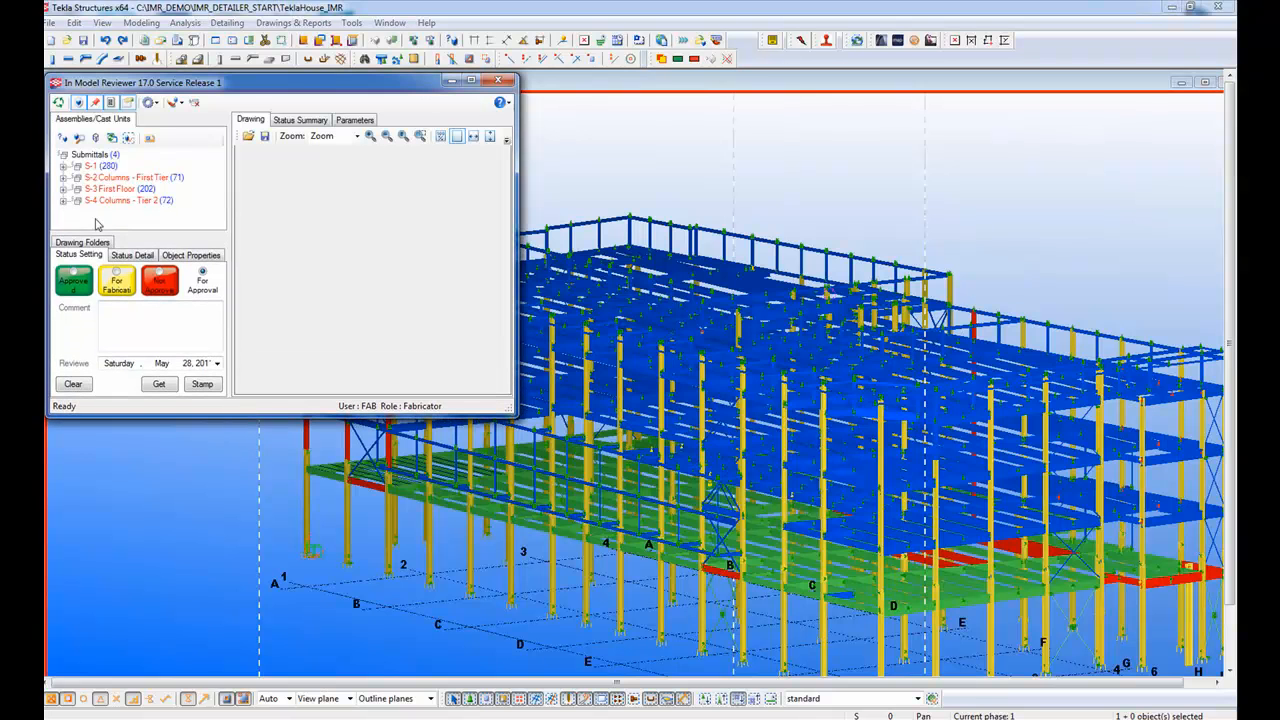
# Highlight the members of submittals S-4, S-3, S-1 and S-2 in the model one after another
pyautogui.click(100, 204)
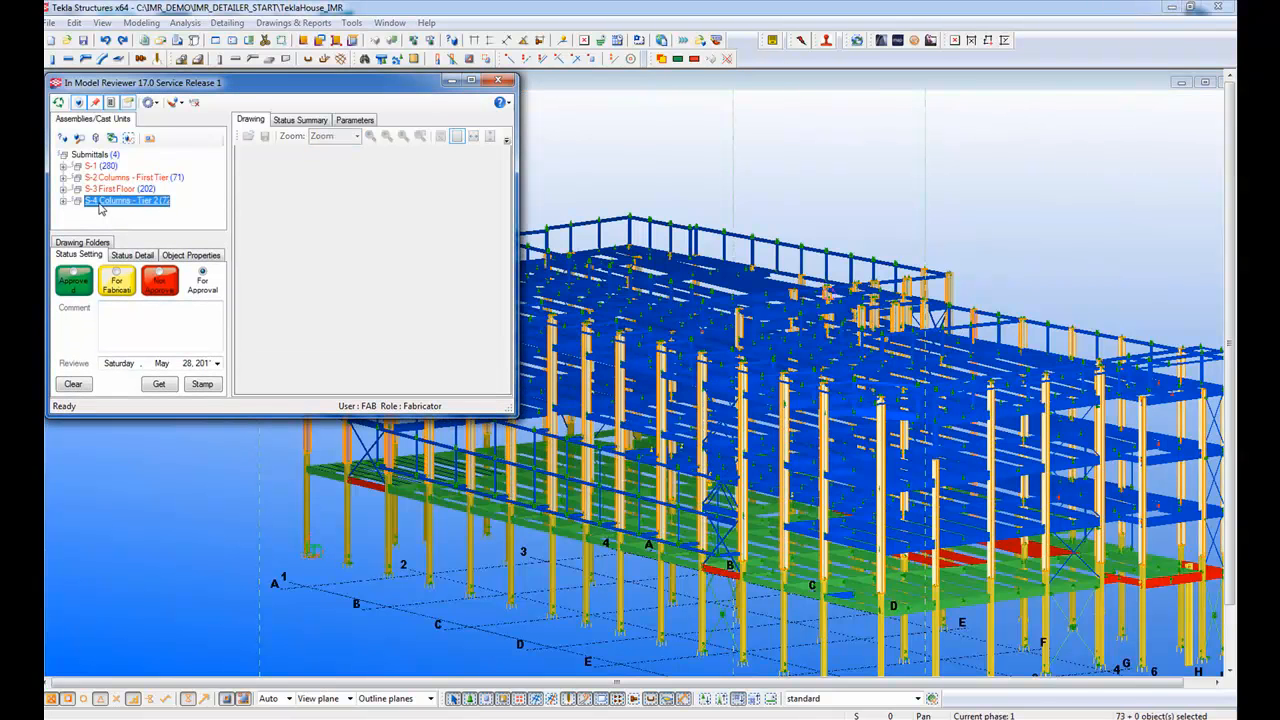
pyautogui.click(106, 188)
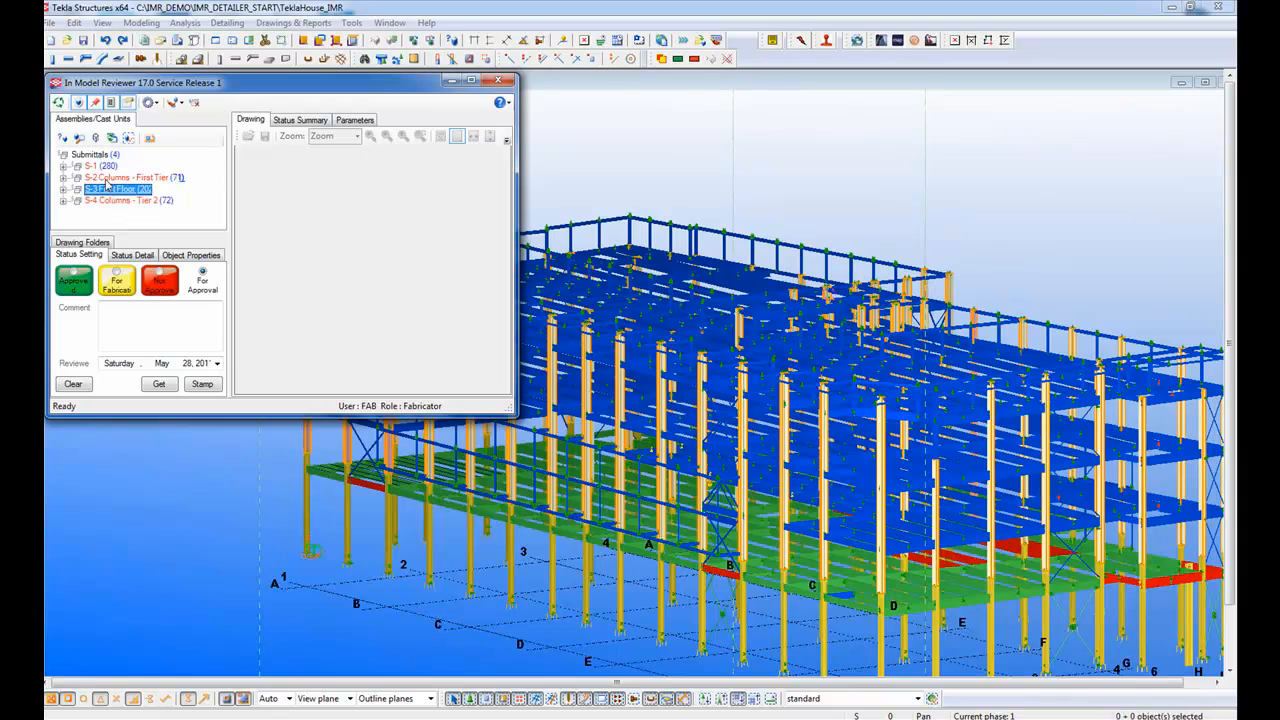
pyautogui.click(102, 166)
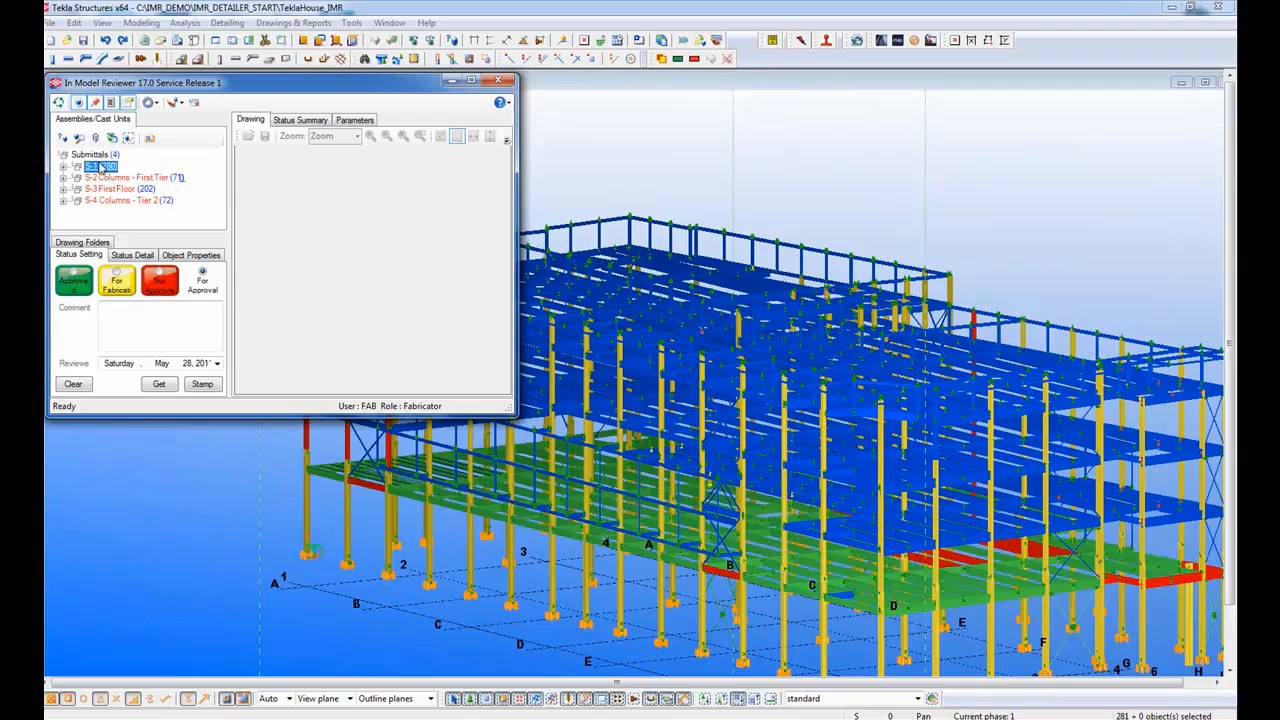
pyautogui.click(106, 178)
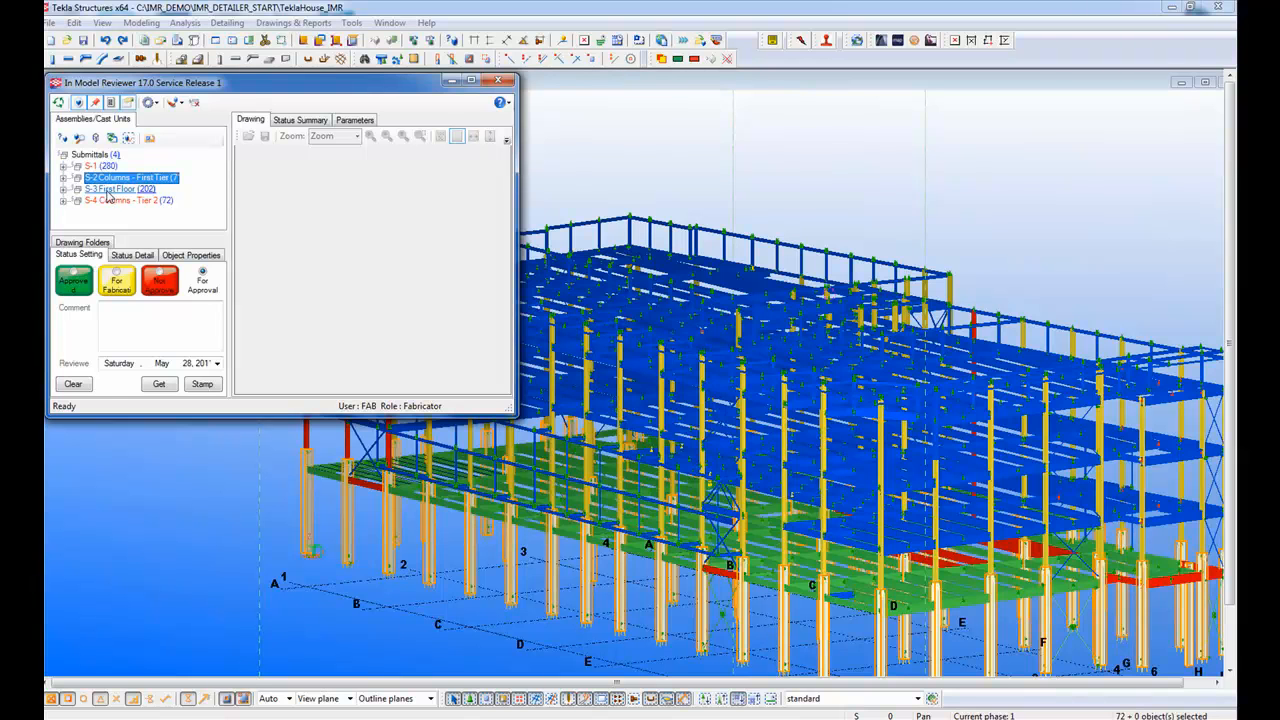
pyautogui.click(109, 190)
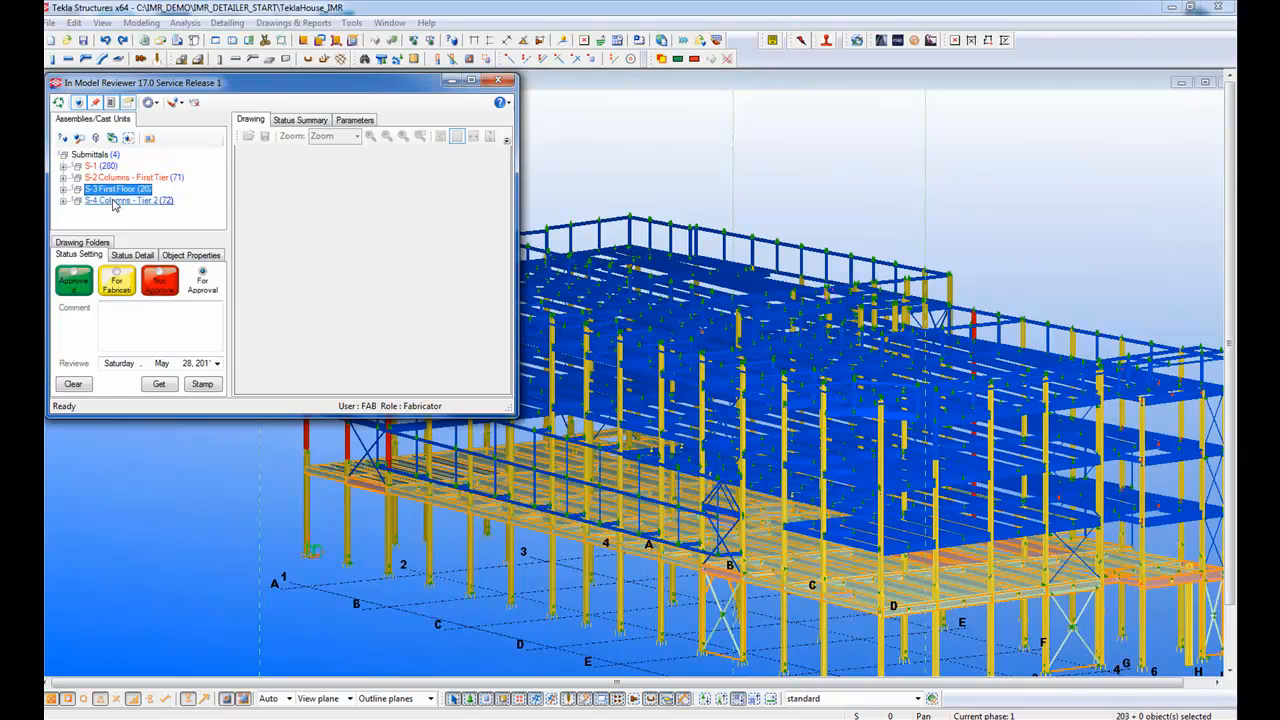
# Highlight submittal S-1 and examine its anchor bolts at the column bases up close
pyautogui.click(100, 166)
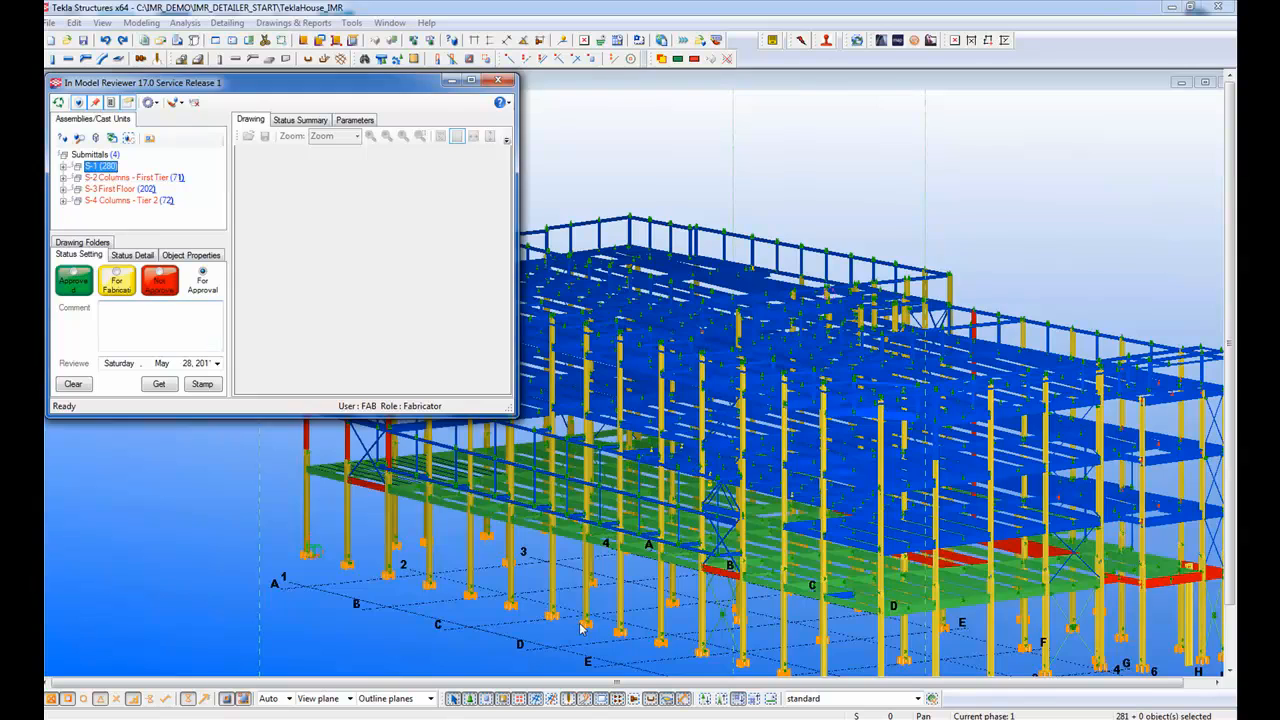
pyautogui.scroll(10, 580, 628)
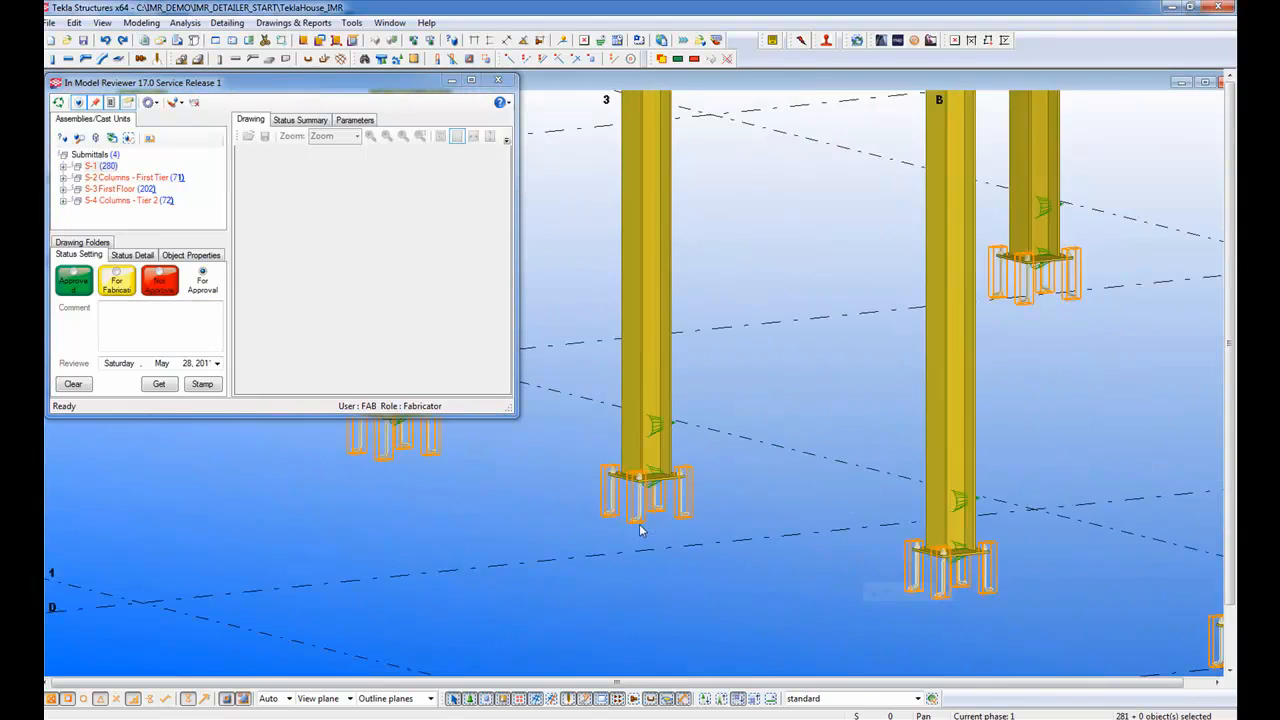
pyautogui.scroll(4, 641, 530)
pyautogui.click(823, 440)
pyautogui.click(743, 484)
pyautogui.scroll(-5, 741, 484)
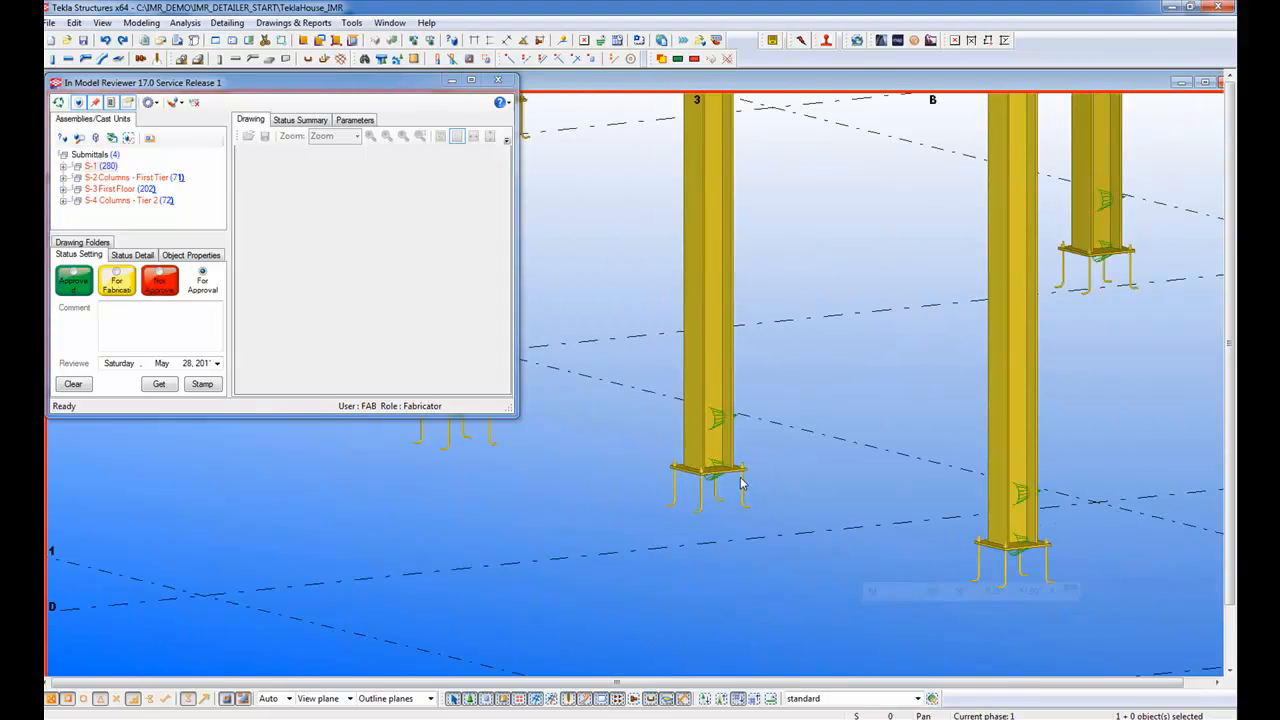
pyautogui.scroll(-3, 741, 484)
pyautogui.click(100, 166)
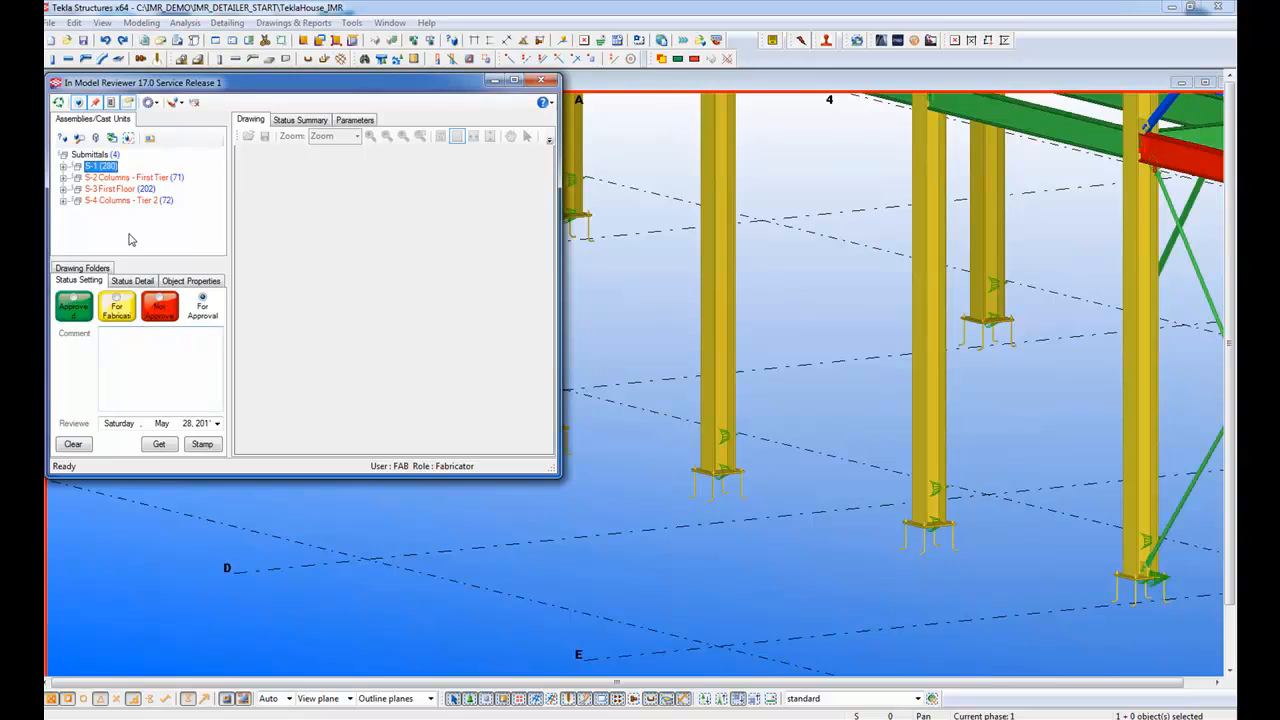
# Widen the submittal and status setting area of the reviewer so its status labels are fully readable
pyautogui.scroll(-6, 688, 362)
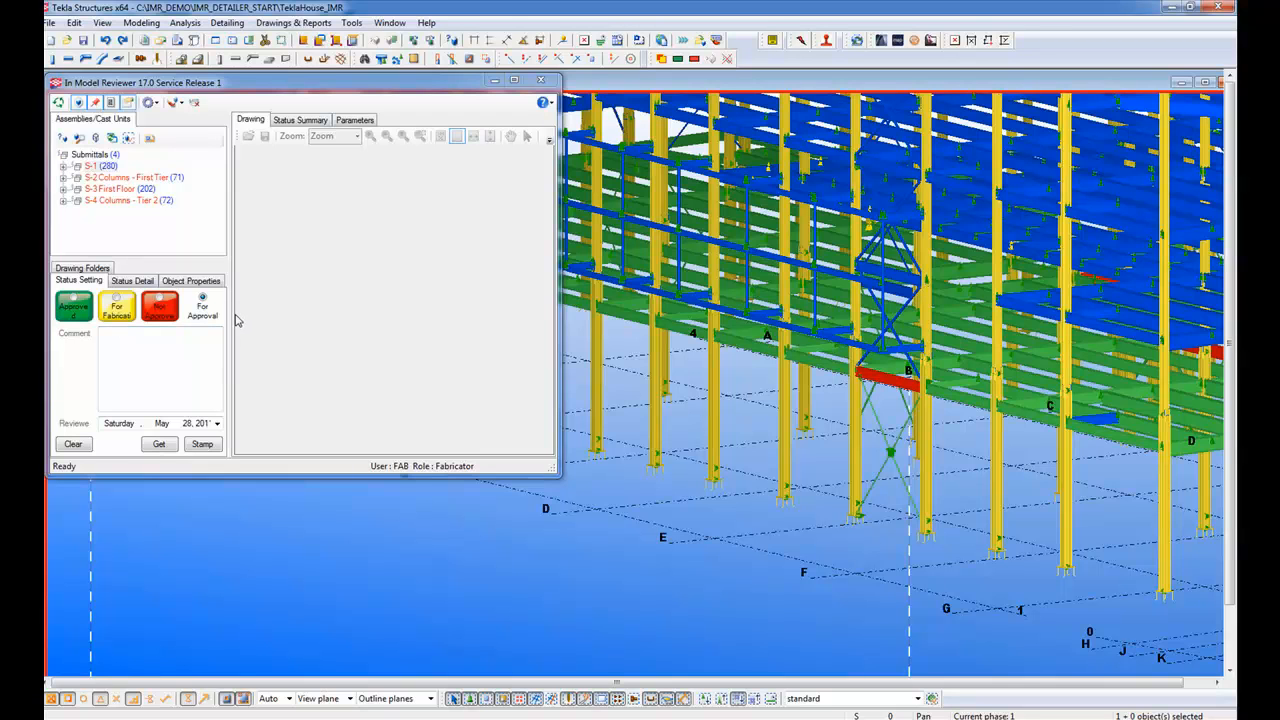
pyautogui.moveTo(232, 320); pyautogui.dragTo(253, 314)
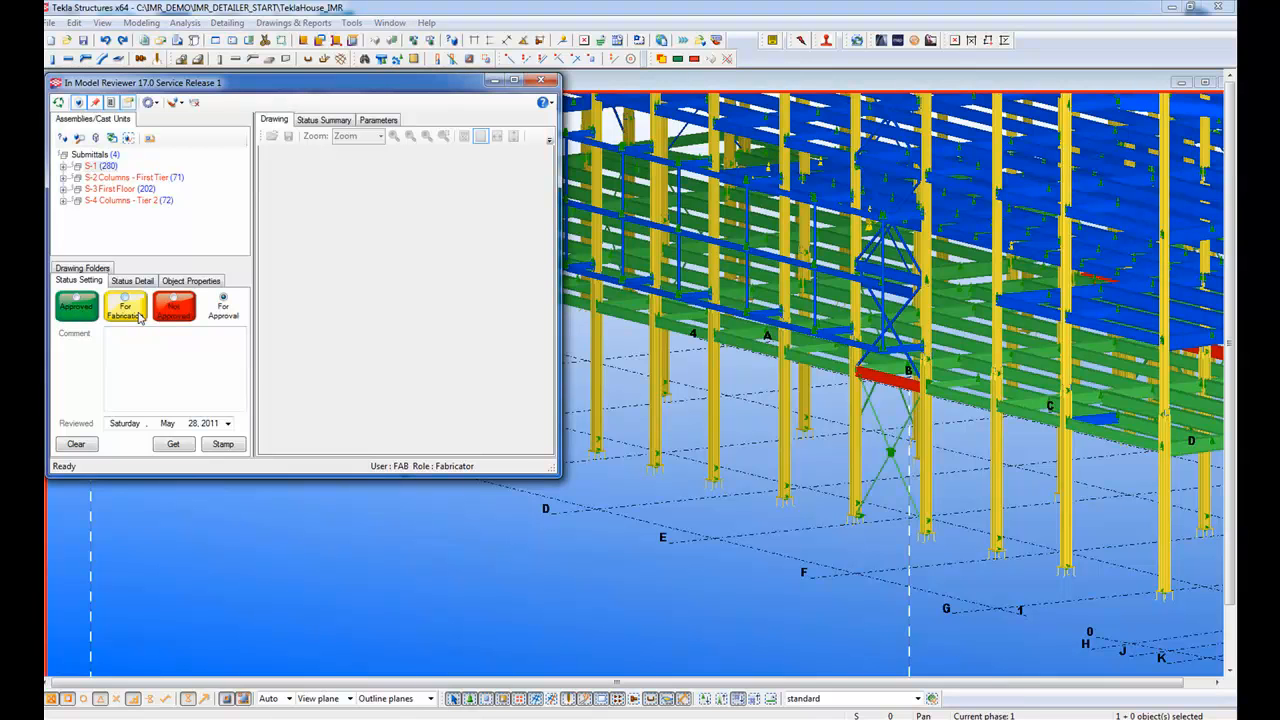
pyautogui.moveTo(1038, 382); pyautogui.dragTo(890, 421, button='middle')
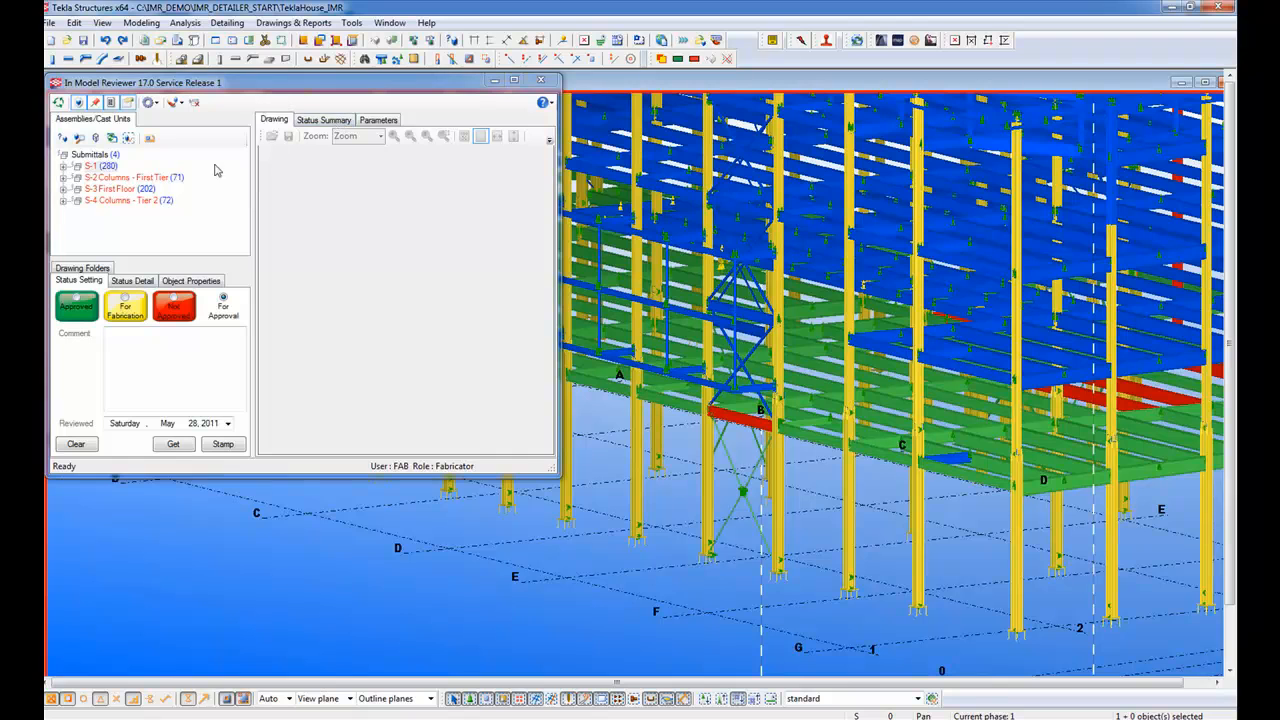
# Display the status summary for submittal S-1 and widen the reviewer window to show all its columns
pyautogui.click(97, 166)
pyautogui.click(324, 120)
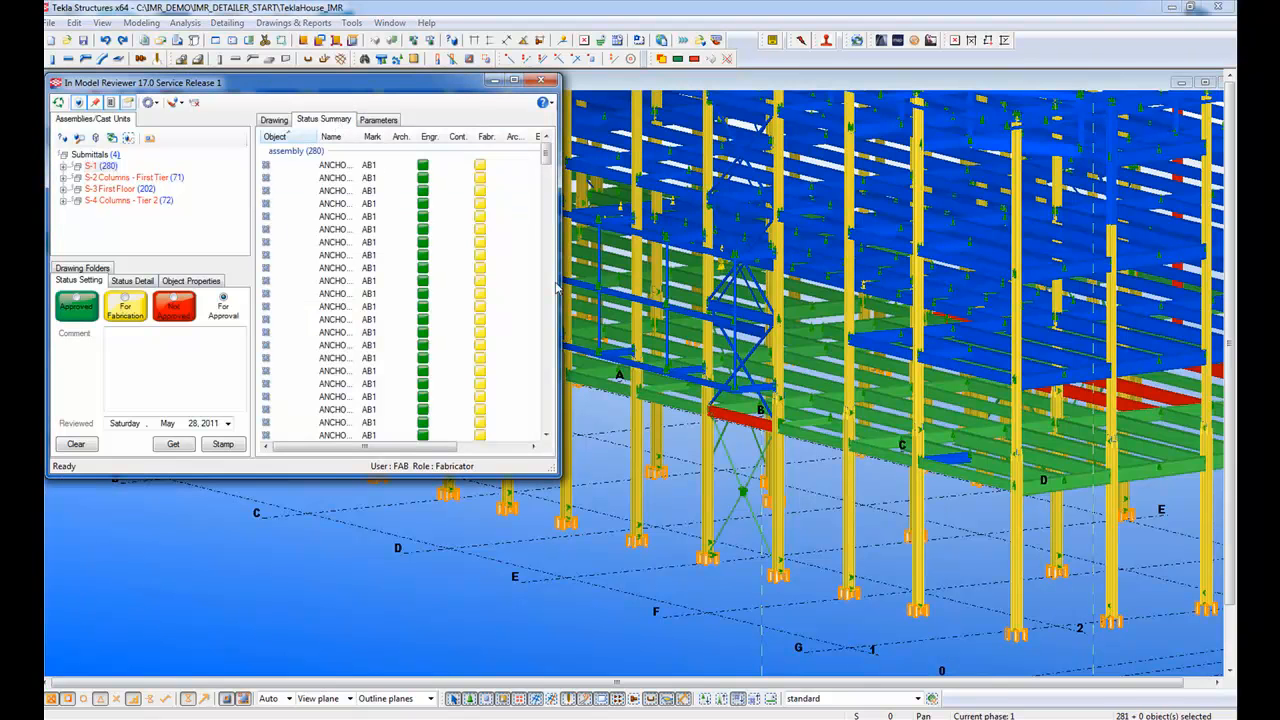
pyautogui.moveTo(560, 281); pyautogui.dragTo(732, 279)
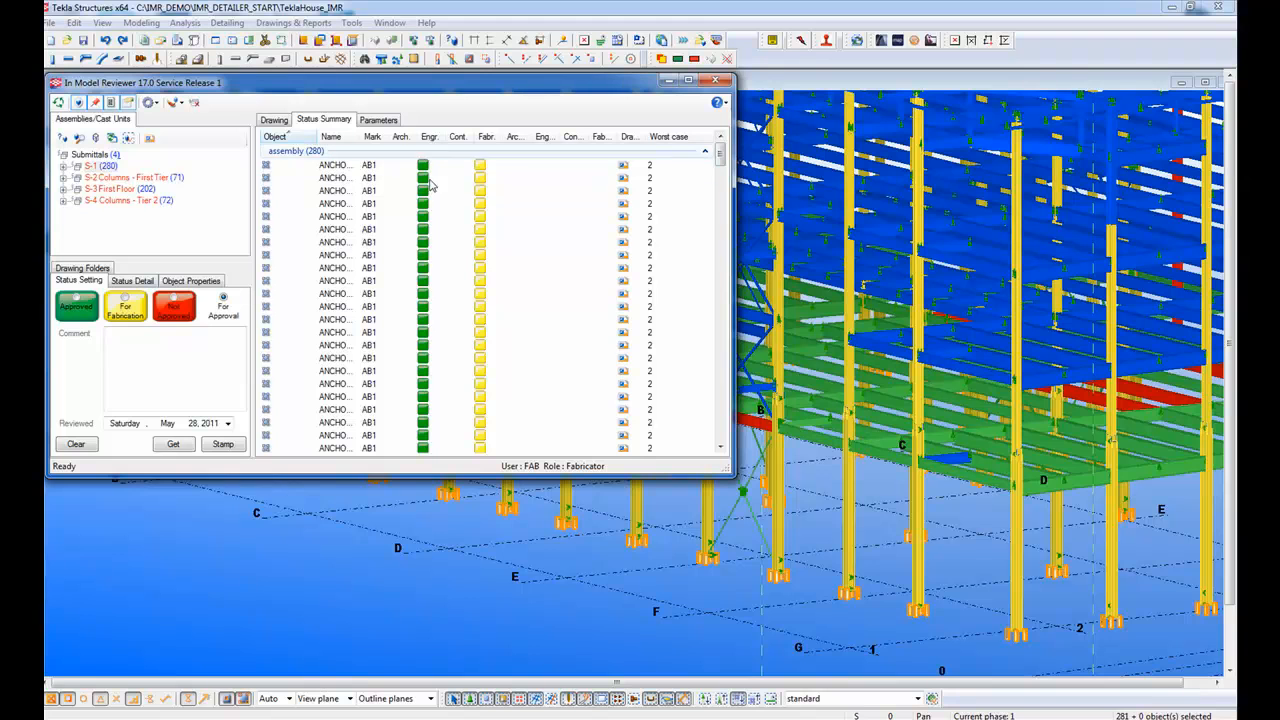
pyautogui.moveTo(724, 160)
pyautogui.mouseDown()
pyautogui.moveTo(722, 205)
pyautogui.moveTo(700, 238)
pyautogui.moveTo(715, 293)
pyautogui.moveTo(719, 158)
pyautogui.mouseUp()
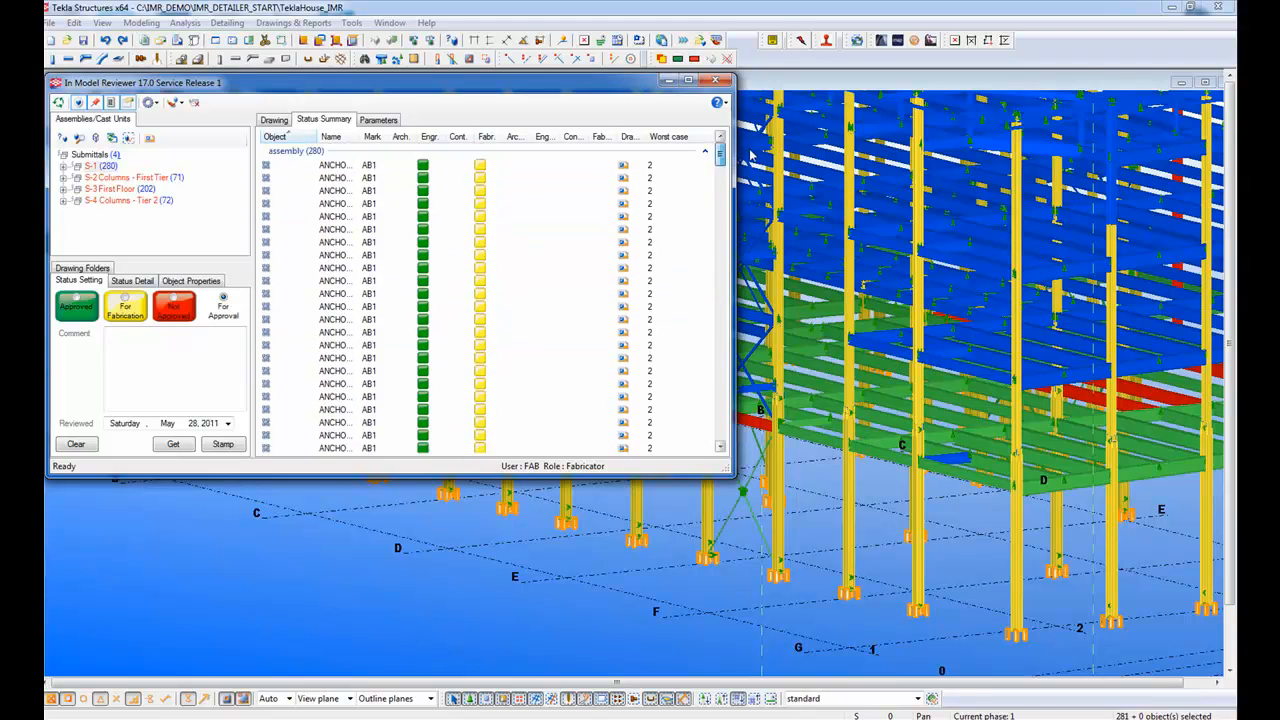
# Display the status summary of submittal S-4 Columns - Tier 2, sorted by descending Worst case
pyautogui.click(128, 200)
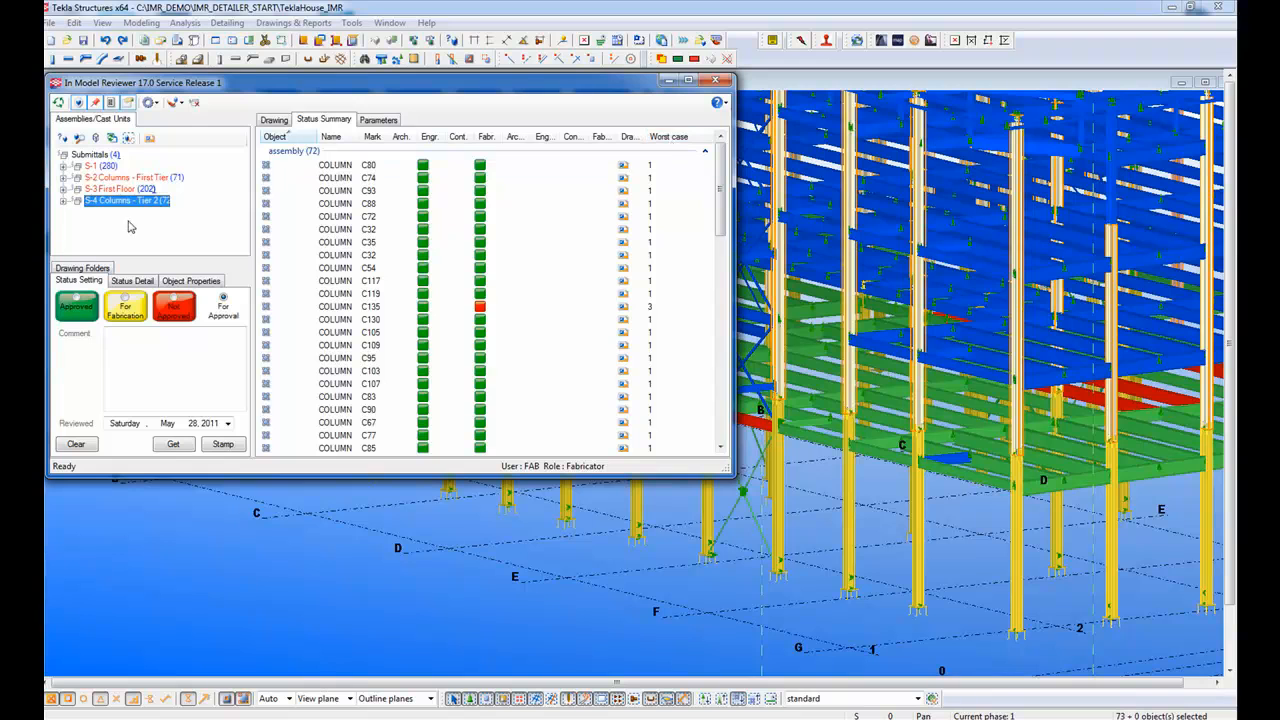
pyautogui.click(667, 139)
pyautogui.click(669, 139)
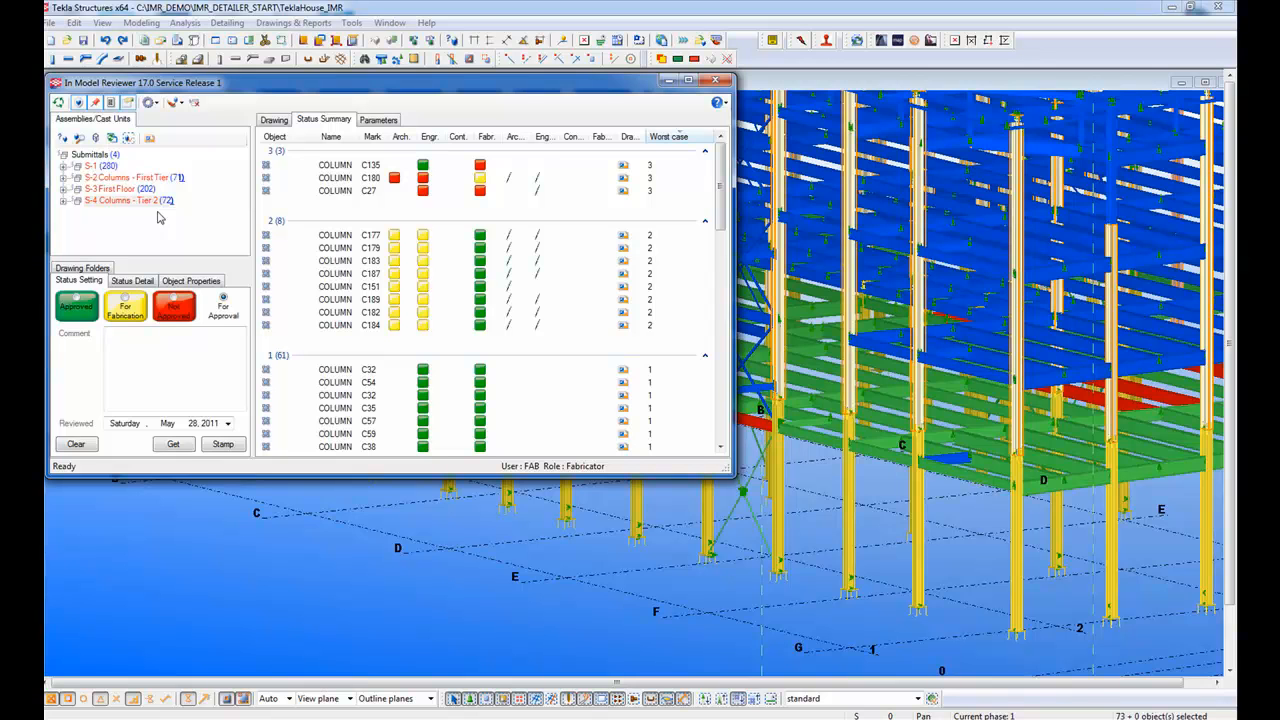
# Shrink the reviewer window again and turn the model to a flat side elevation near grid line 1
pyautogui.moveTo(731, 477); pyautogui.dragTo(462, 450)
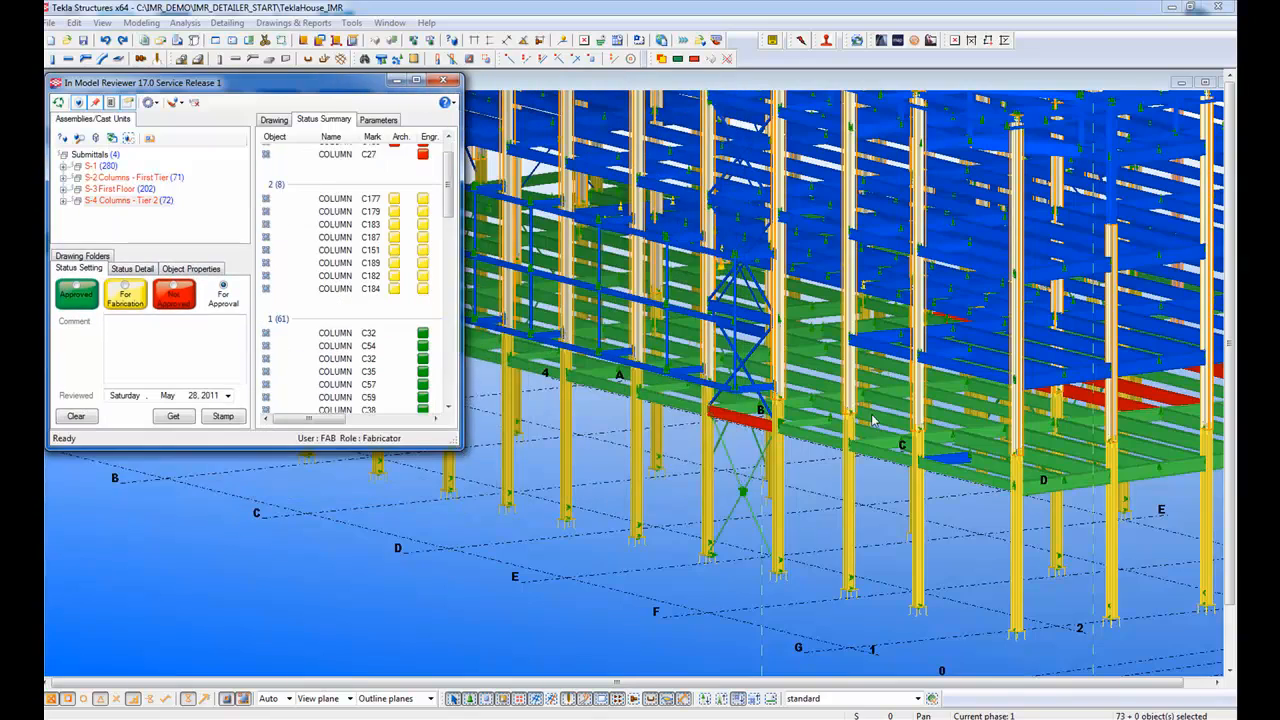
pyautogui.scroll(-6, 835, 445)
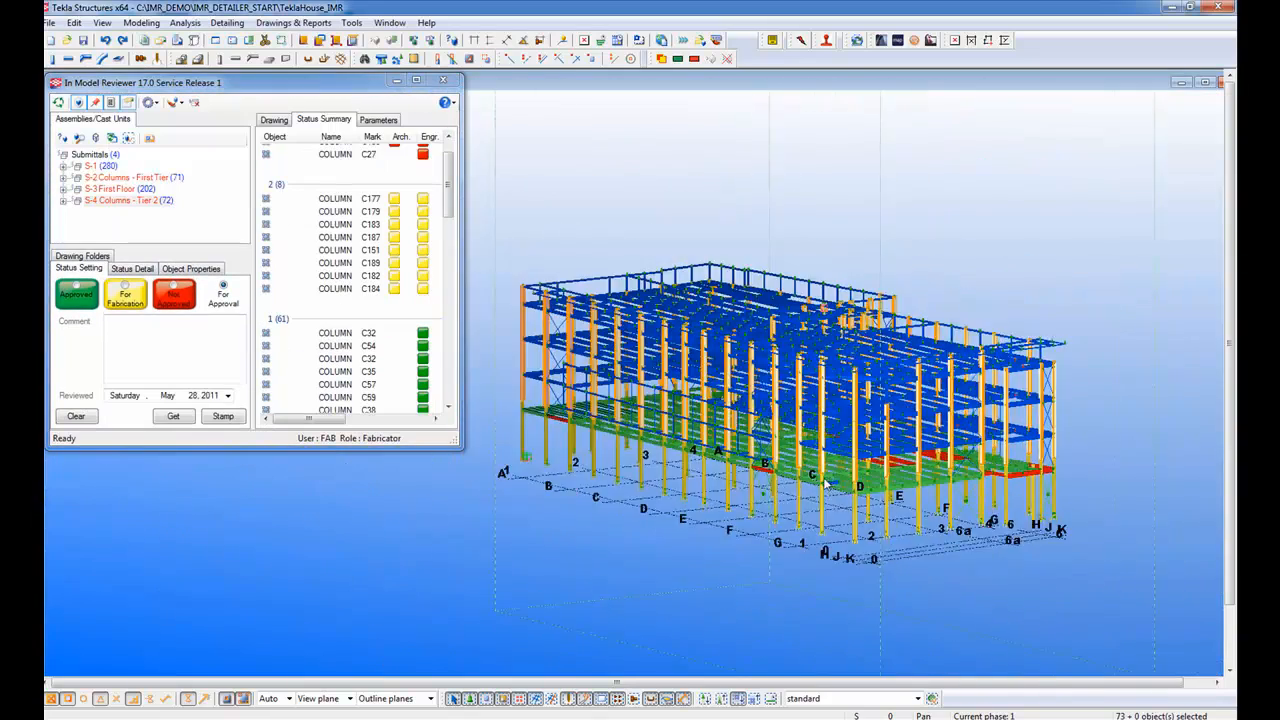
pyautogui.keyDown('ctrl'); pyautogui.moveTo(765, 470); pyautogui.dragTo(735, 457, button='middle'); pyautogui.keyUp('ctrl')
pyautogui.click(674, 404)
pyautogui.scroll(5, 645, 402)
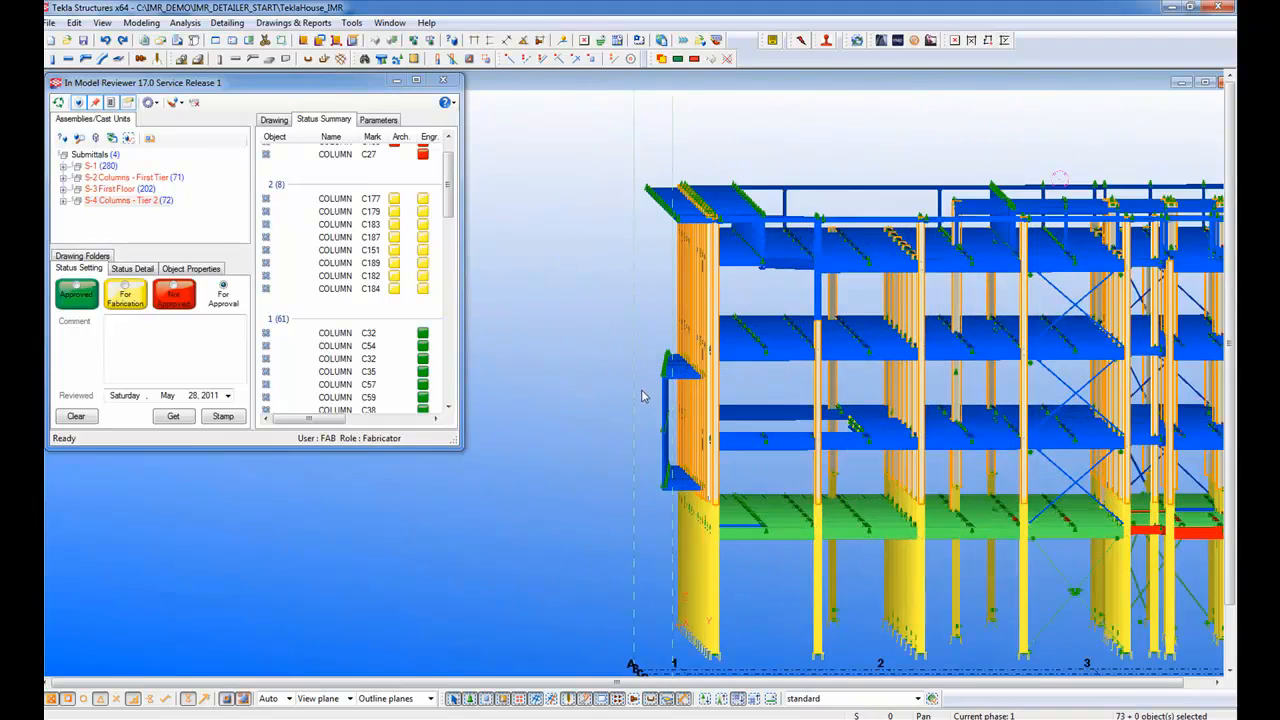
pyautogui.hotkey('ctrl', 'p')
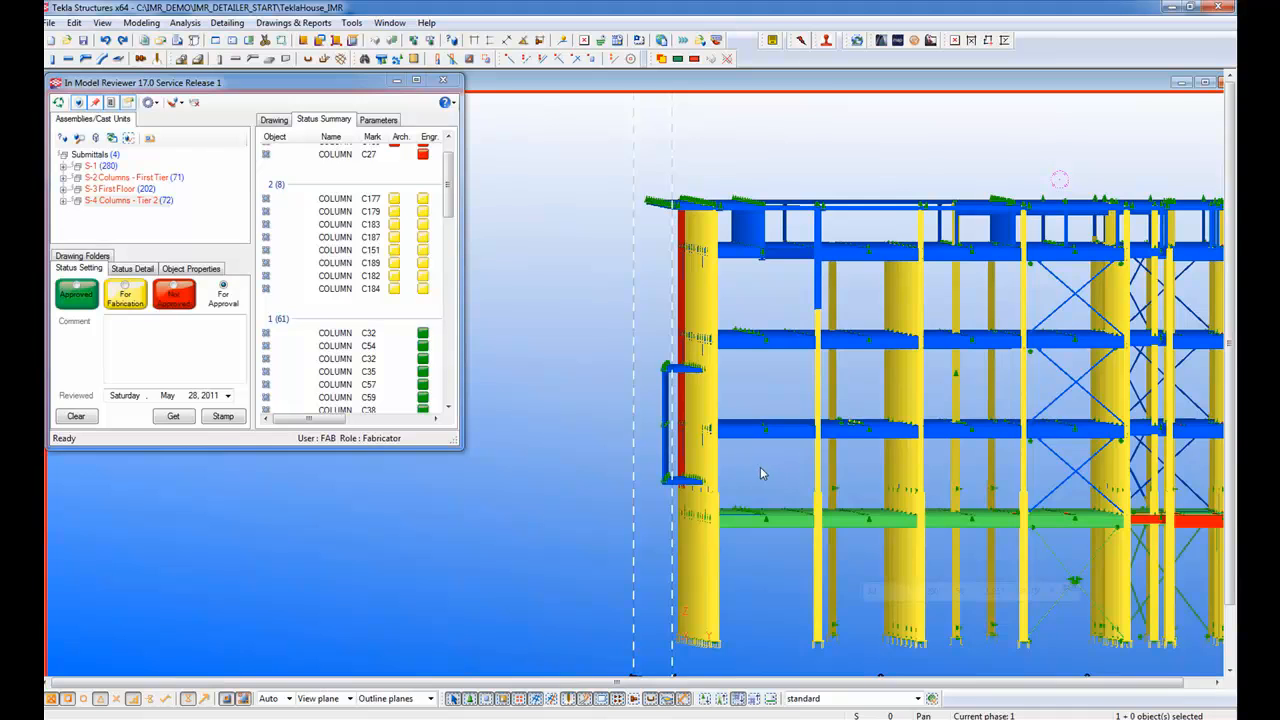
# Select the framing that projects outward beyond the columns on grid line 1, and return the view to 3D
pyautogui.scroll(3, 698, 375)
pyautogui.moveTo(678, 325); pyautogui.dragTo(588, 611)
pyautogui.scroll(-5, 832, 485)
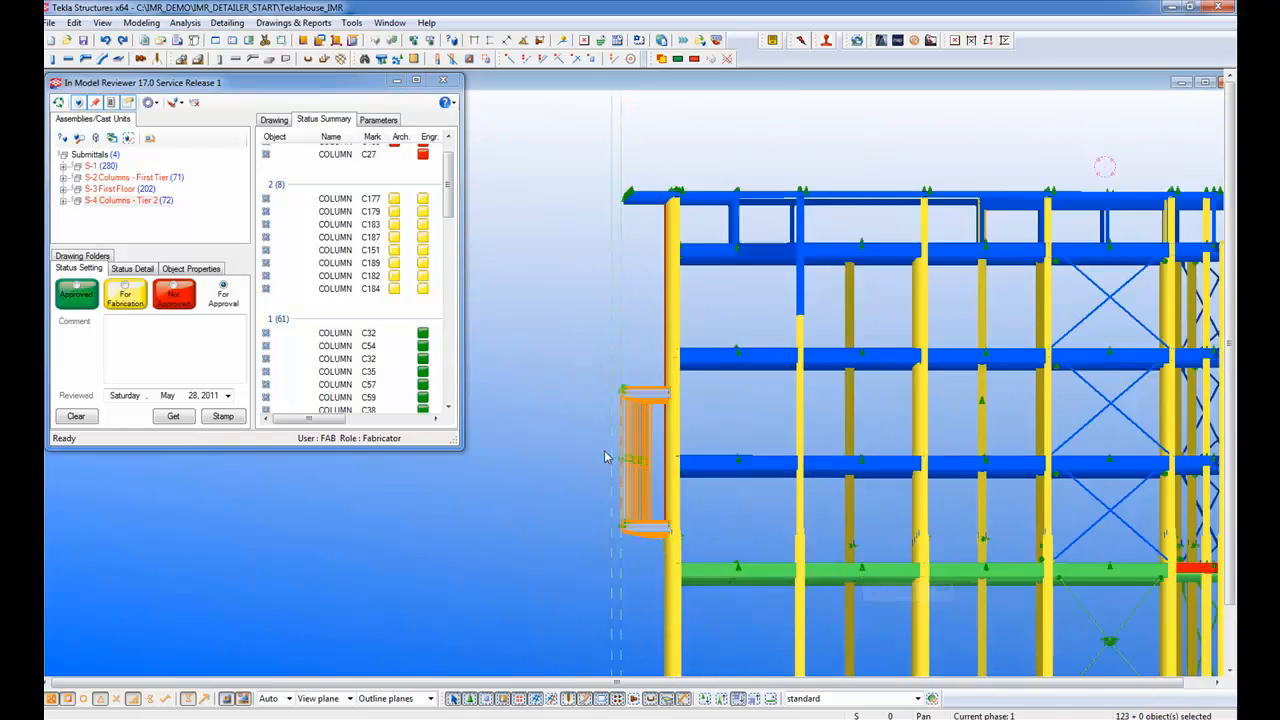
pyautogui.scroll(4, 1012, 456)
pyautogui.hotkey('ctrl', 'p')
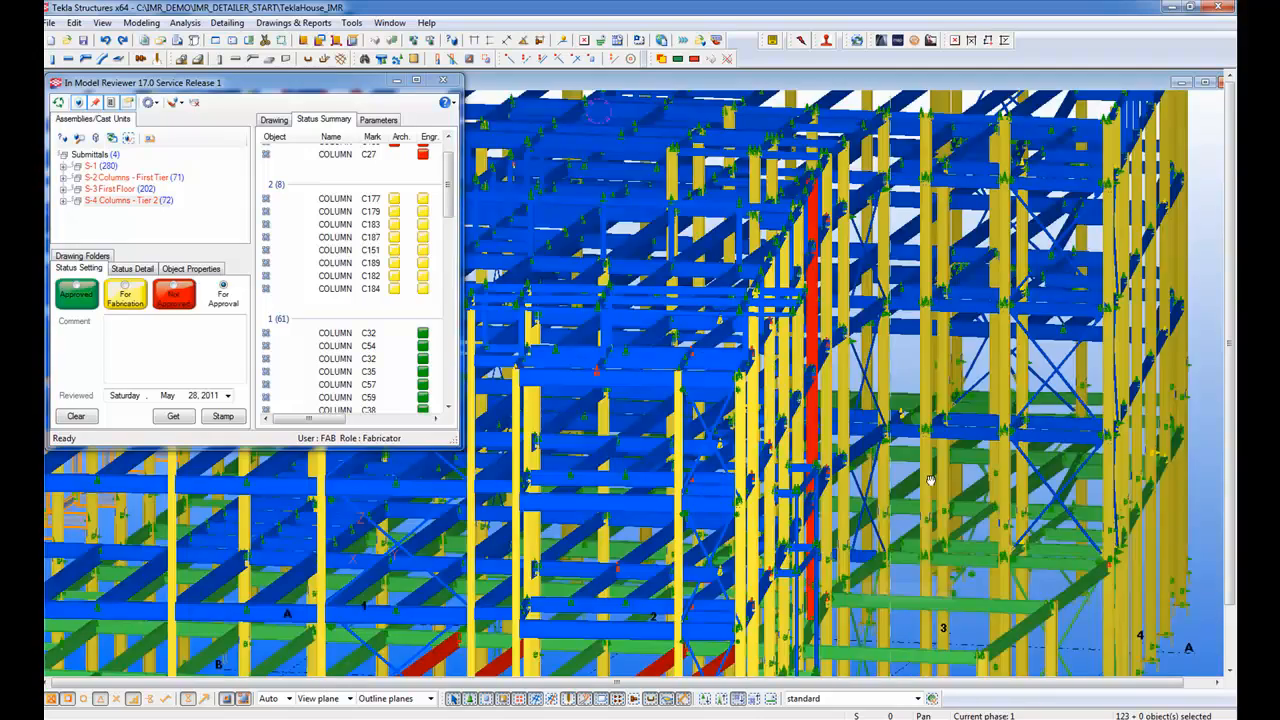
# Add the two posts, two rails and four short connecting beams of the small frame near the tall red column to the selection
pyautogui.scroll(3, 745, 530)
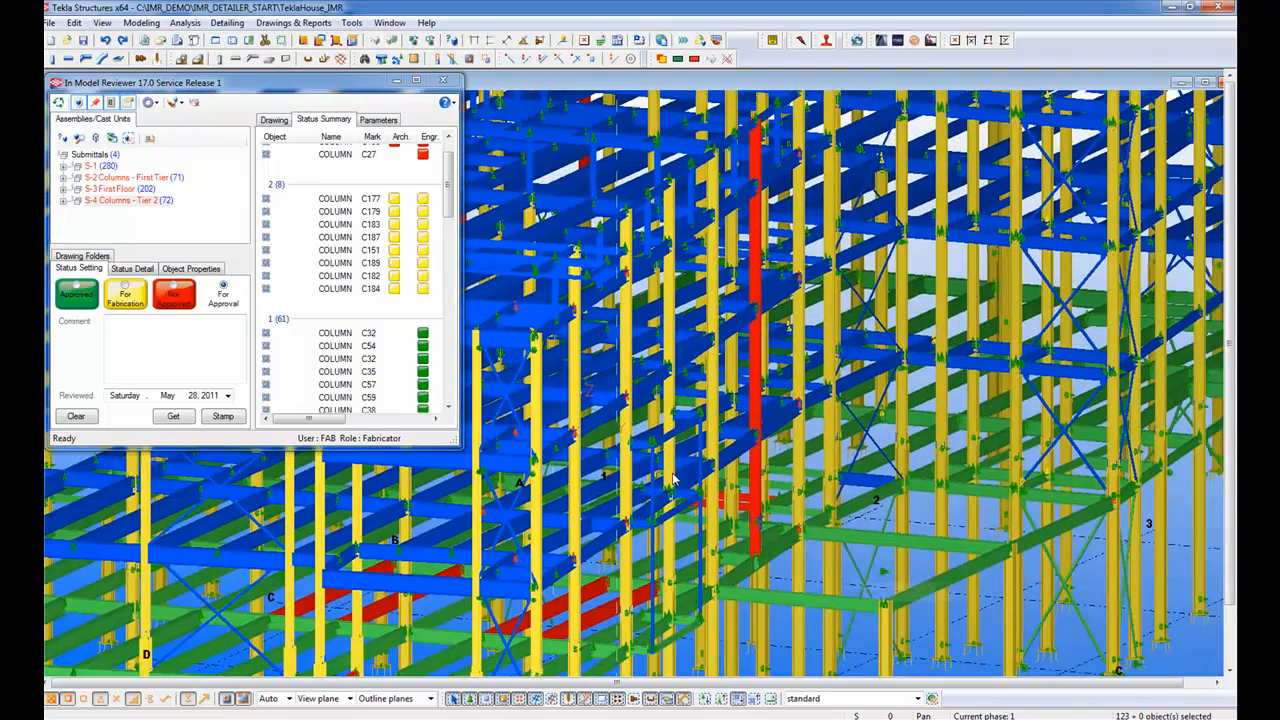
pyautogui.scroll(3, 680, 520)
pyautogui.keyDown('shift'); pyautogui.click(597, 548); pyautogui.keyUp('shift')
pyautogui.keyDown('shift'); pyautogui.click(740, 428); pyautogui.keyUp('shift')
pyautogui.keyDown('shift'); pyautogui.click(806, 449); pyautogui.keyUp('shift')
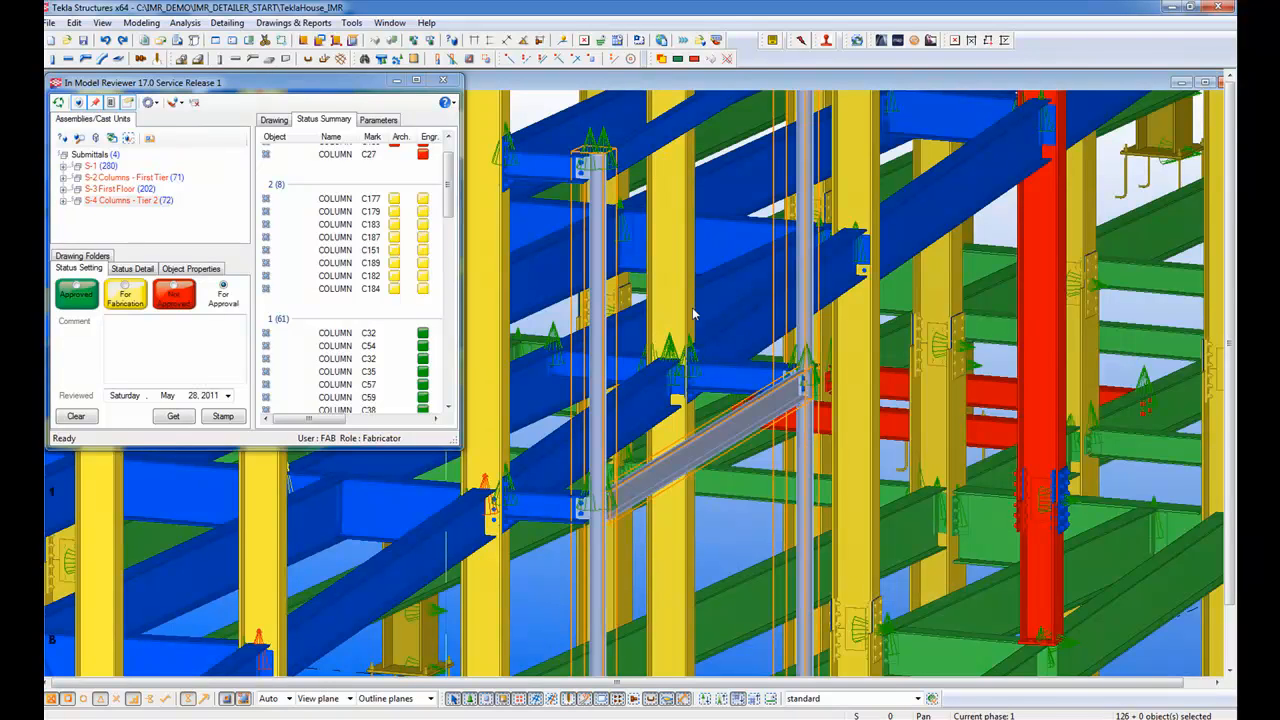
pyautogui.scroll(2, 648, 440)
pyautogui.keyDown('shift'); pyautogui.click(560, 585); pyautogui.keyUp('shift')
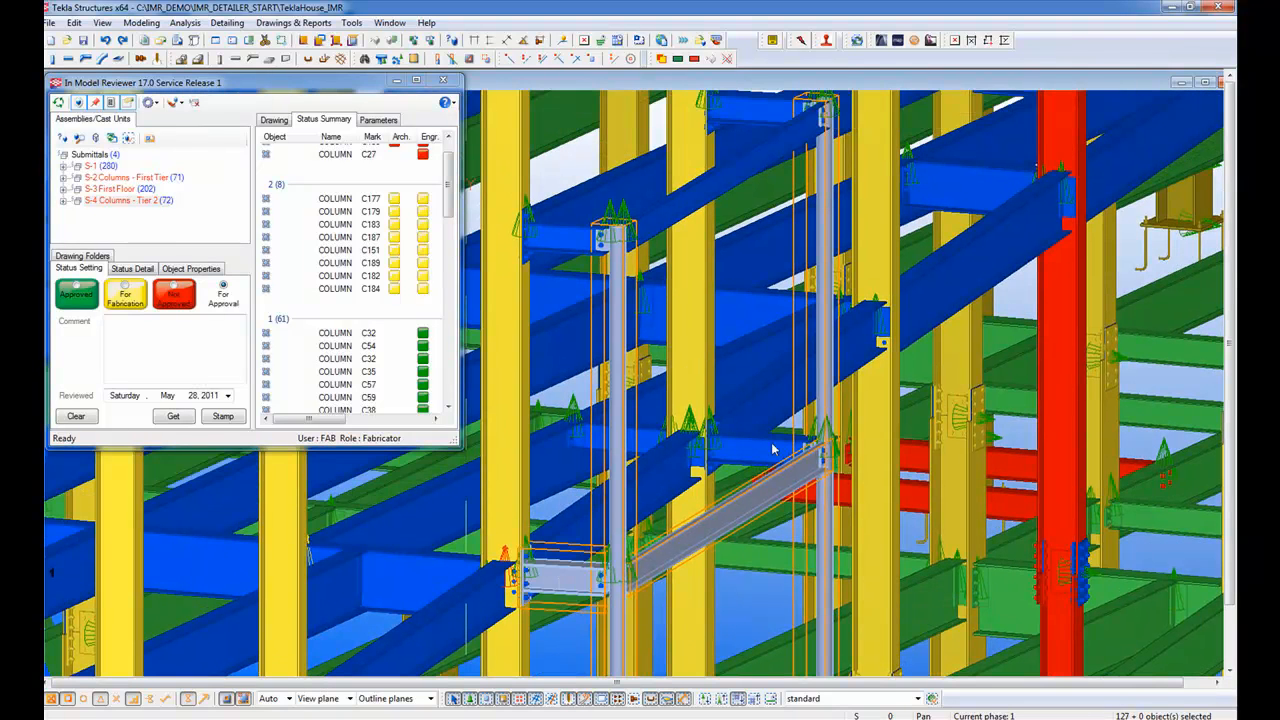
pyautogui.keyDown('shift'); pyautogui.click(763, 452); pyautogui.keyUp('shift')
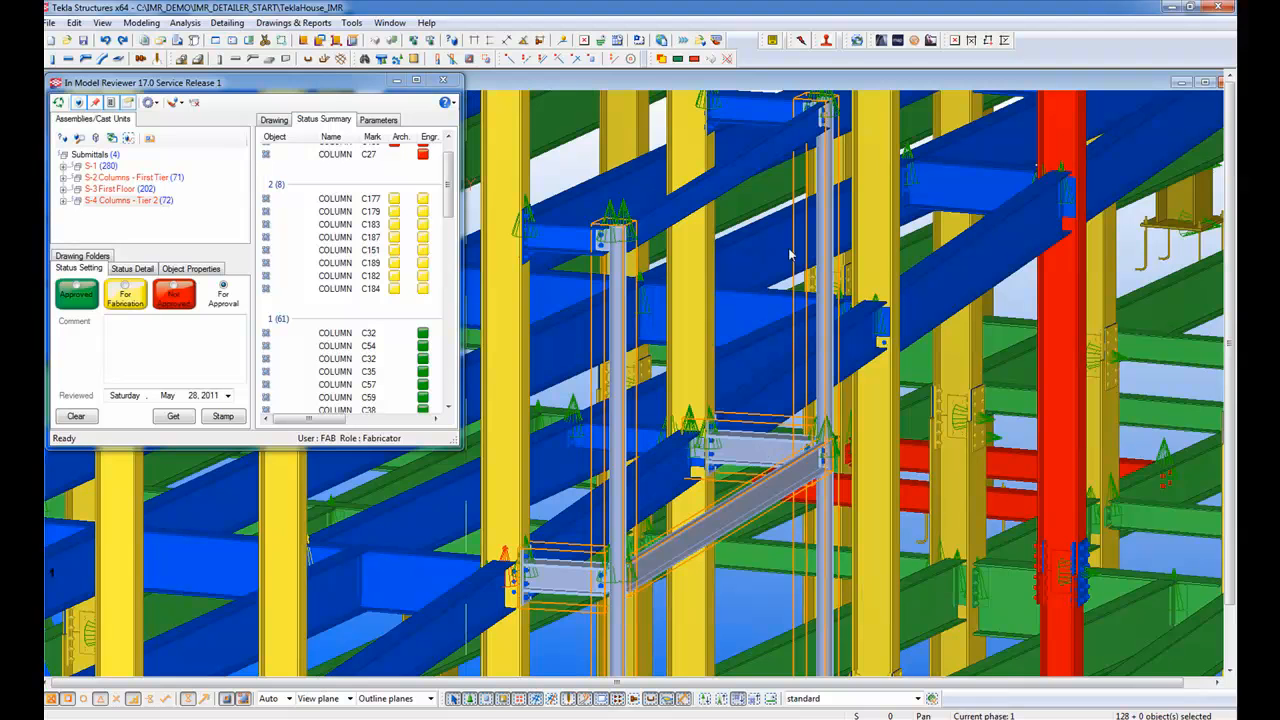
pyautogui.keyDown('shift'); pyautogui.click(765, 122); pyautogui.keyUp('shift')
pyautogui.keyDown('shift'); pyautogui.click(571, 237); pyautogui.keyUp('shift')
pyautogui.keyDown('shift'); pyautogui.click(697, 207); pyautogui.keyUp('shift')
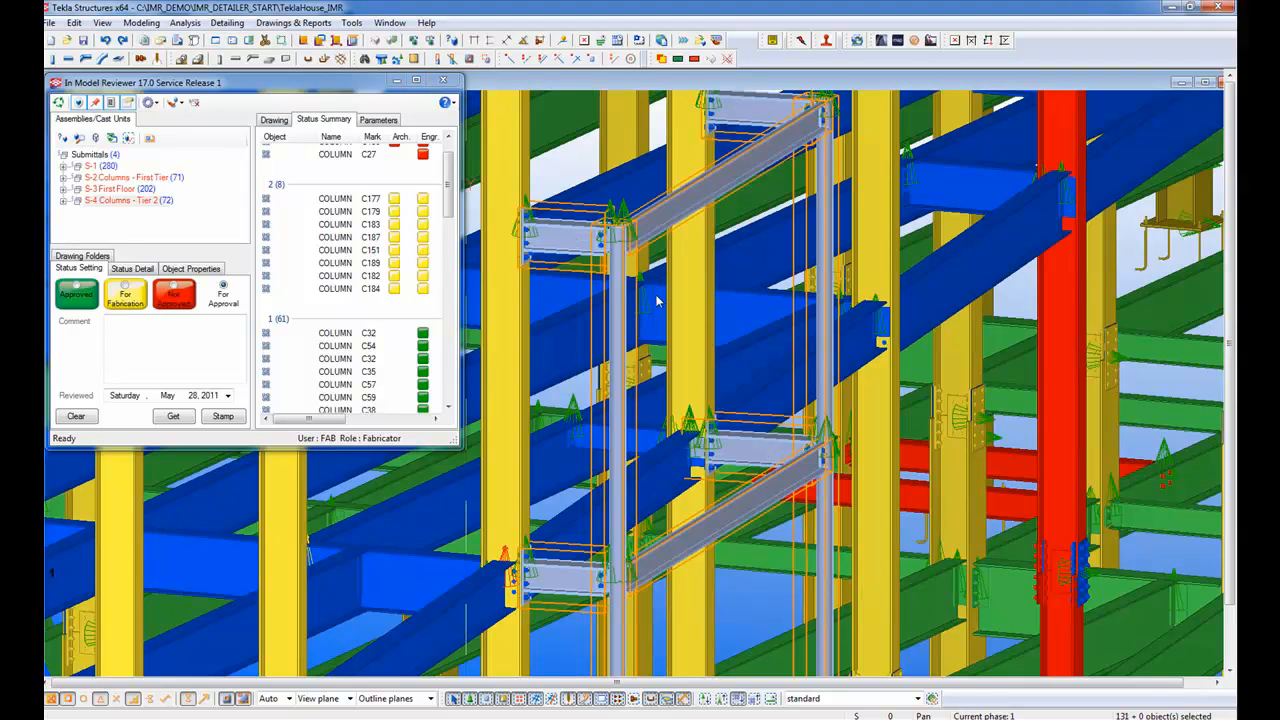
# Turn the model to show the whole selected framing and activate the Submittals root entry in the reviewer tree
pyautogui.scroll(-3, 659, 301)
pyautogui.scroll(-2, 656, 453)
pyautogui.scroll(-4, 656, 453)
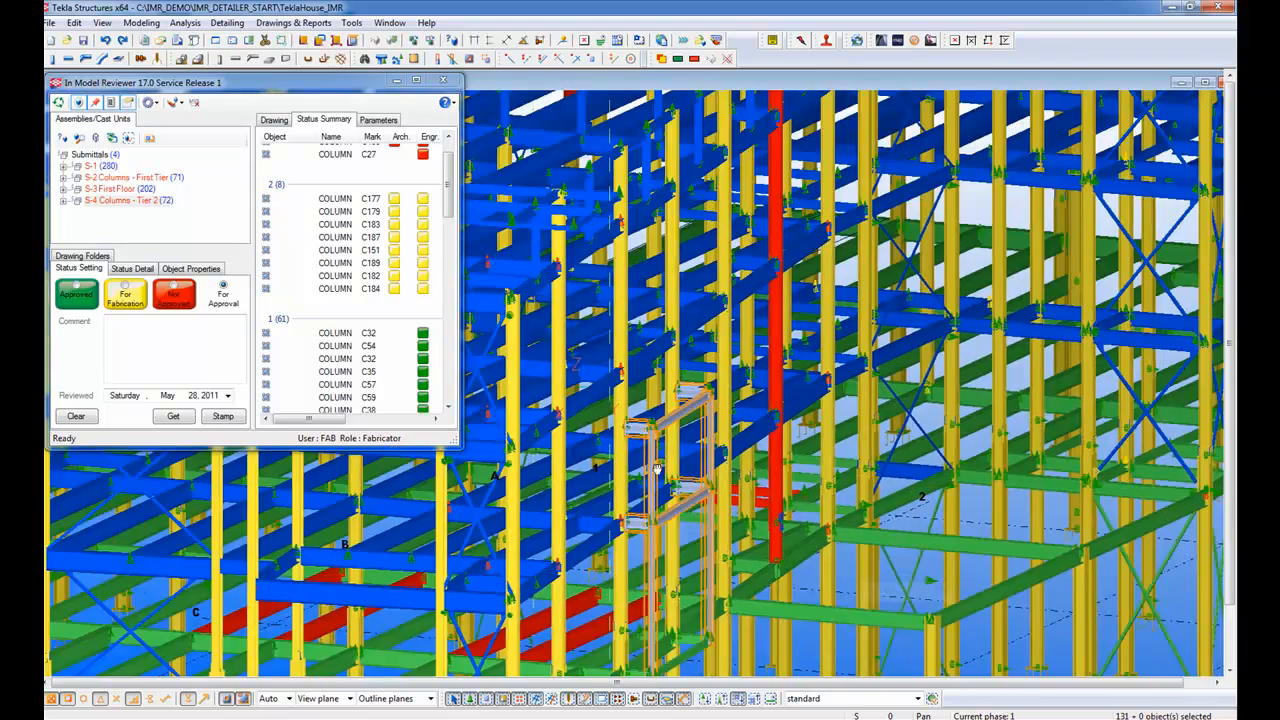
pyautogui.keyDown('ctrl'); pyautogui.moveTo(643, 447); pyautogui.dragTo(760, 430, button='middle'); pyautogui.keyUp('ctrl')
pyautogui.moveTo(664, 411); pyautogui.dragTo(729, 432, button='middle')
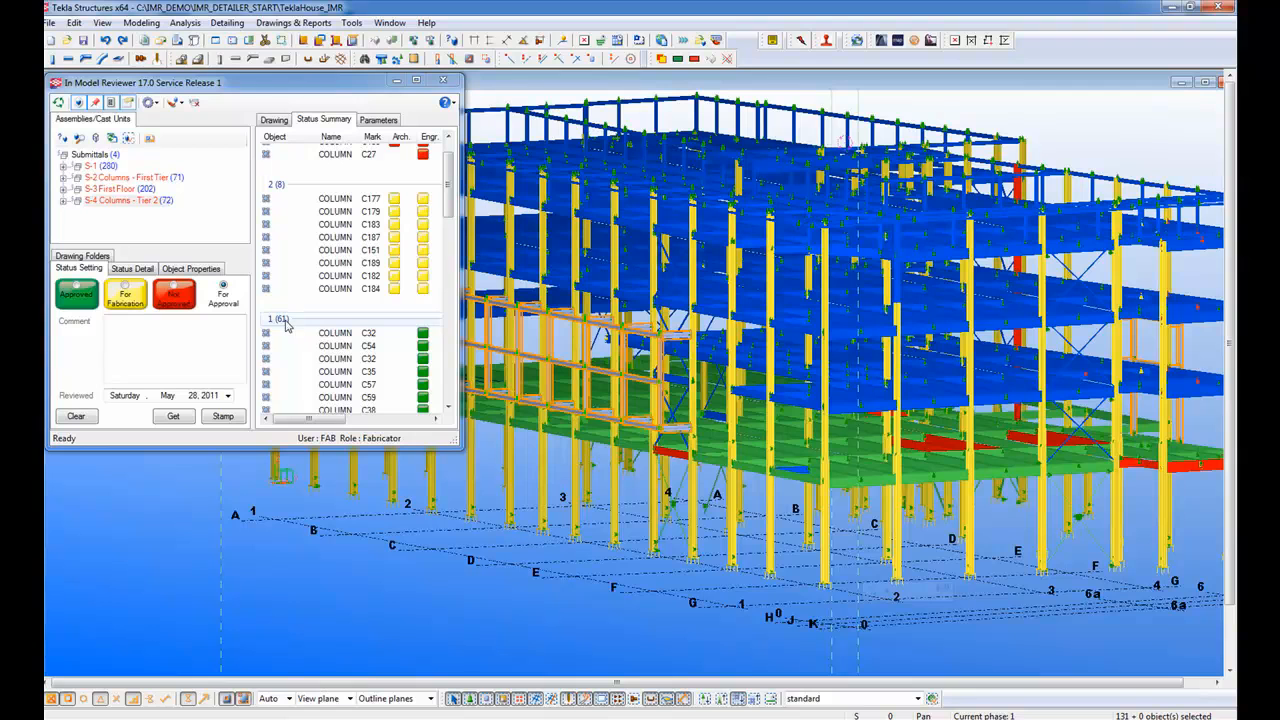
pyautogui.click(95, 156)
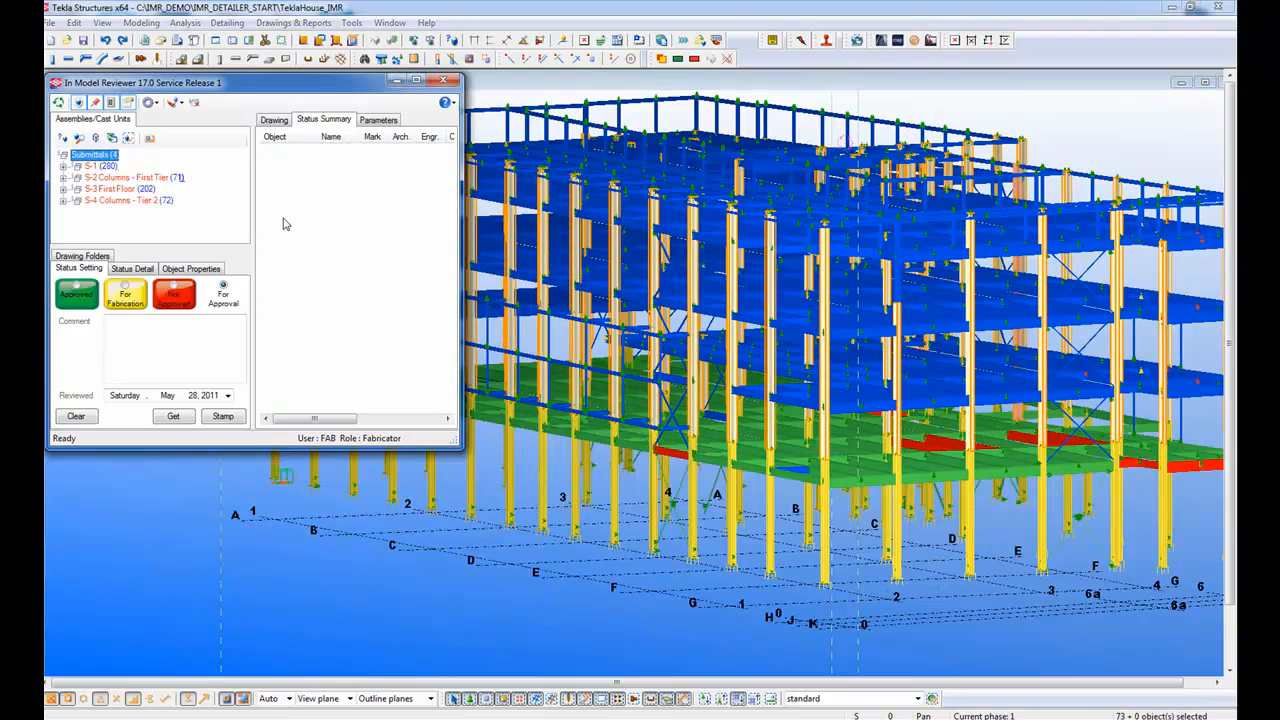
# Turn the model to a side elevation, reselect the framing projecting beyond the columns on grid line 1, and return to 3D
pyautogui.keyDown('ctrl'); pyautogui.moveTo(672, 403); pyautogui.dragTo(617, 388, button='middle'); pyautogui.keyUp('ctrl')
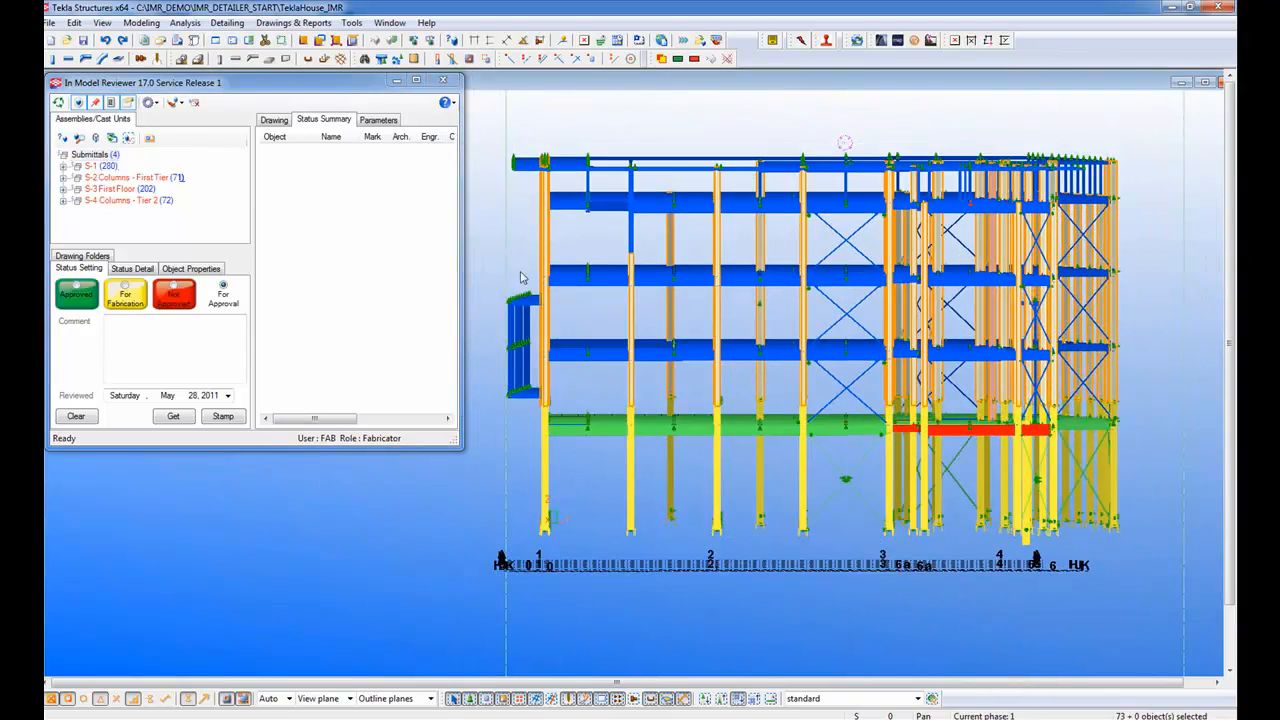
pyautogui.moveTo(531, 275); pyautogui.dragTo(488, 424)
pyautogui.keyDown('ctrl'); pyautogui.moveTo(1112, 338); pyautogui.dragTo(920, 372, button='middle'); pyautogui.keyUp('ctrl')
# Add the posts, rails and first connecting beam of the small frame near the tall red column to the selection again
pyautogui.scroll(4, 918, 372)
pyautogui.scroll(3, 918, 372)
pyautogui.keyDown('shift'); pyautogui.click(878, 260); pyautogui.keyUp('shift')
pyautogui.keyDown('shift'); pyautogui.click(865, 220); pyautogui.keyUp('shift')
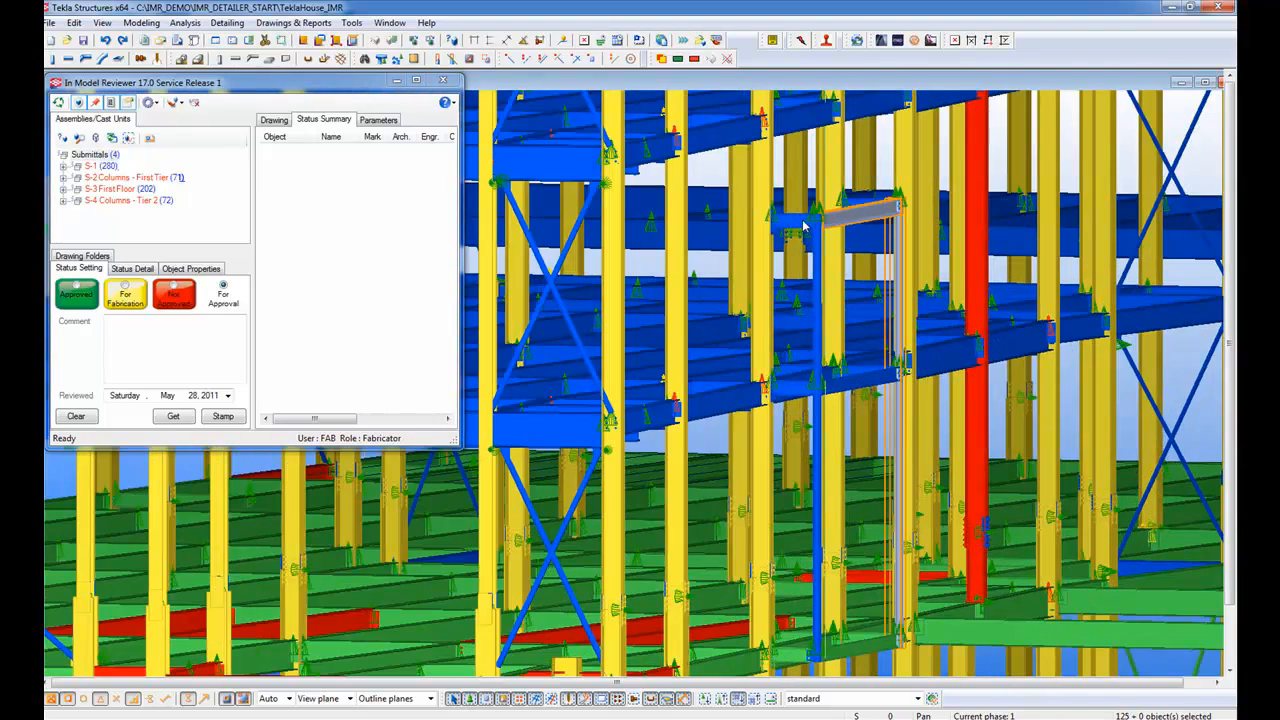
pyautogui.keyDown('shift'); pyautogui.click(800, 387); pyautogui.keyUp('shift')
pyautogui.keyDown('shift'); pyautogui.click(849, 380); pyautogui.keyUp('shift')
pyautogui.keyDown('shift'); pyautogui.click(818, 430); pyautogui.keyUp('shift')
# Add the remaining short connecting beams of the small frame to the selection and show the whole selection in the model
pyautogui.keyDown('ctrl'); pyautogui.moveTo(855, 373); pyautogui.dragTo(855, 398, button='middle'); pyautogui.keyUp('ctrl')
pyautogui.scroll(3, 855, 398)
pyautogui.keyDown('shift'); pyautogui.click(866, 480); pyautogui.keyUp('shift')
pyautogui.keyDown('shift'); pyautogui.click(789, 252); pyautogui.keyUp('shift')
pyautogui.keyDown('shift'); pyautogui.click(750, 272); pyautogui.keyUp('shift')
pyautogui.scroll(-3, 738, 290)
pyautogui.scroll(-4, 792, 327)
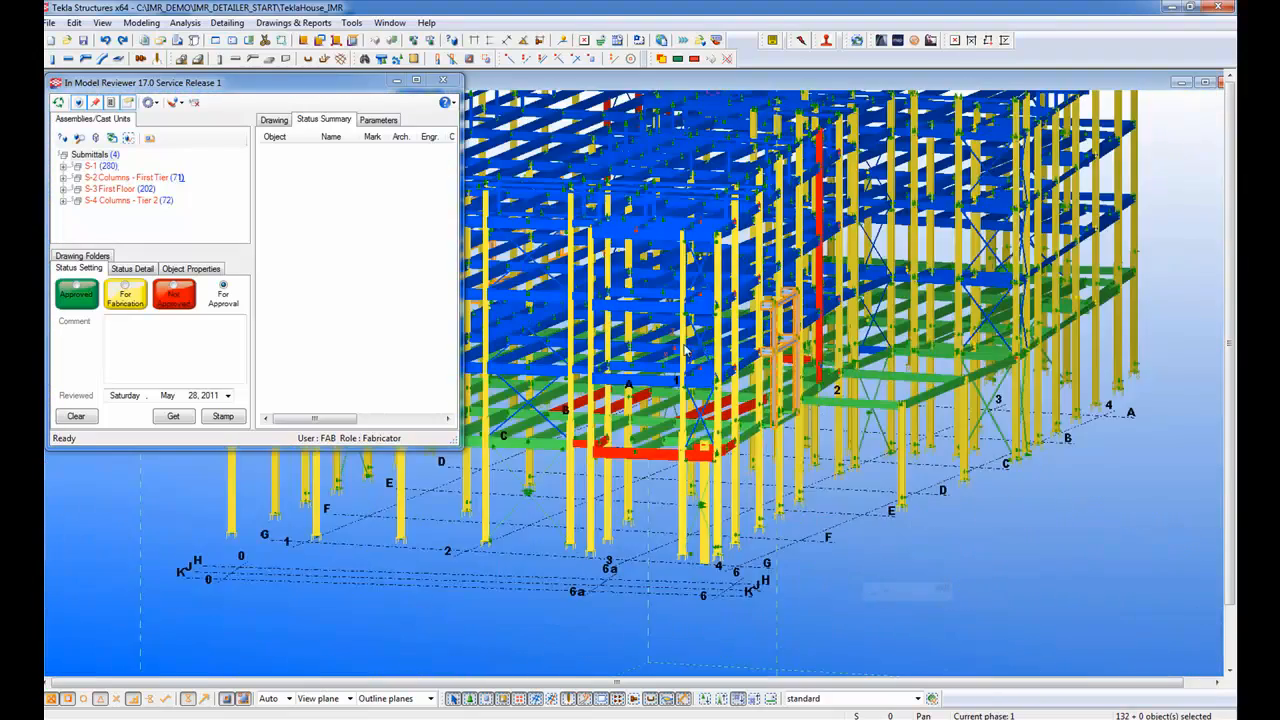
pyautogui.keyDown('ctrl'); pyautogui.moveTo(795, 345); pyautogui.dragTo(818, 338, button='middle'); pyautogui.keyUp('ctrl')
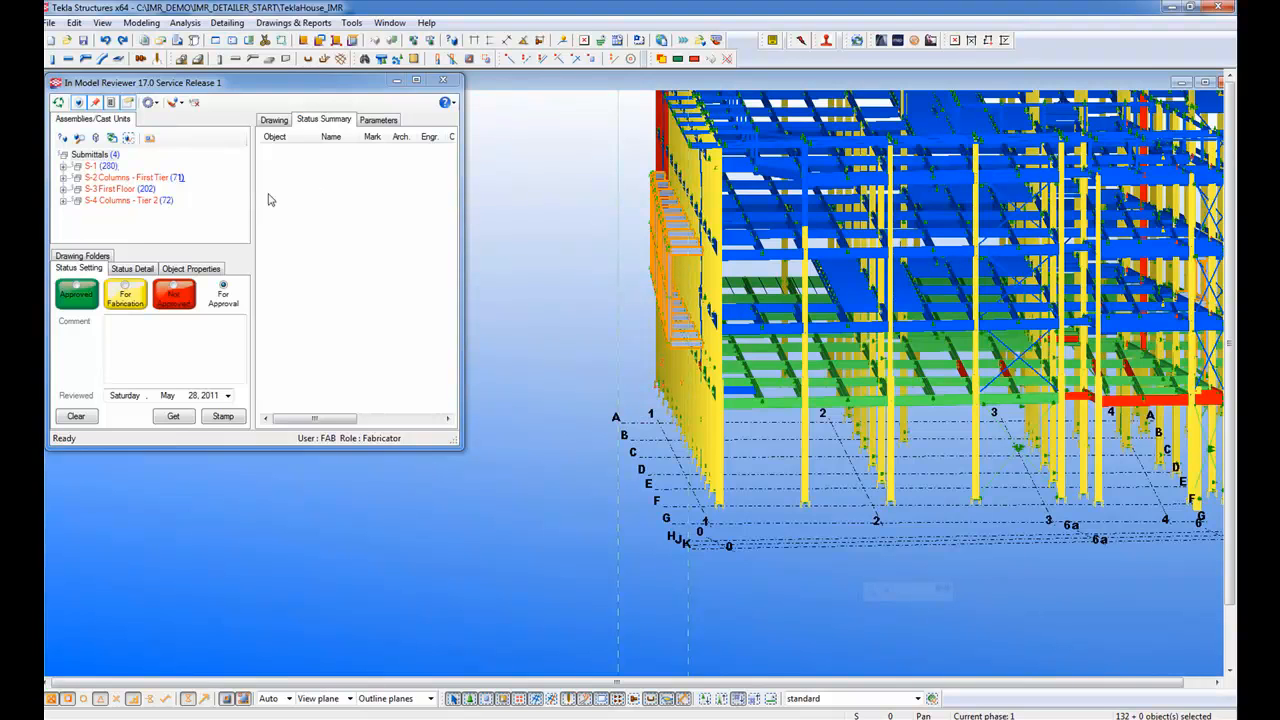
# Start a new submittal from the selected objects, with name "S-5 - CLADDING SUPPORTS" and description "EXTERIOR CLADDING SUPPORT"
pyautogui.rightClick(104, 158)
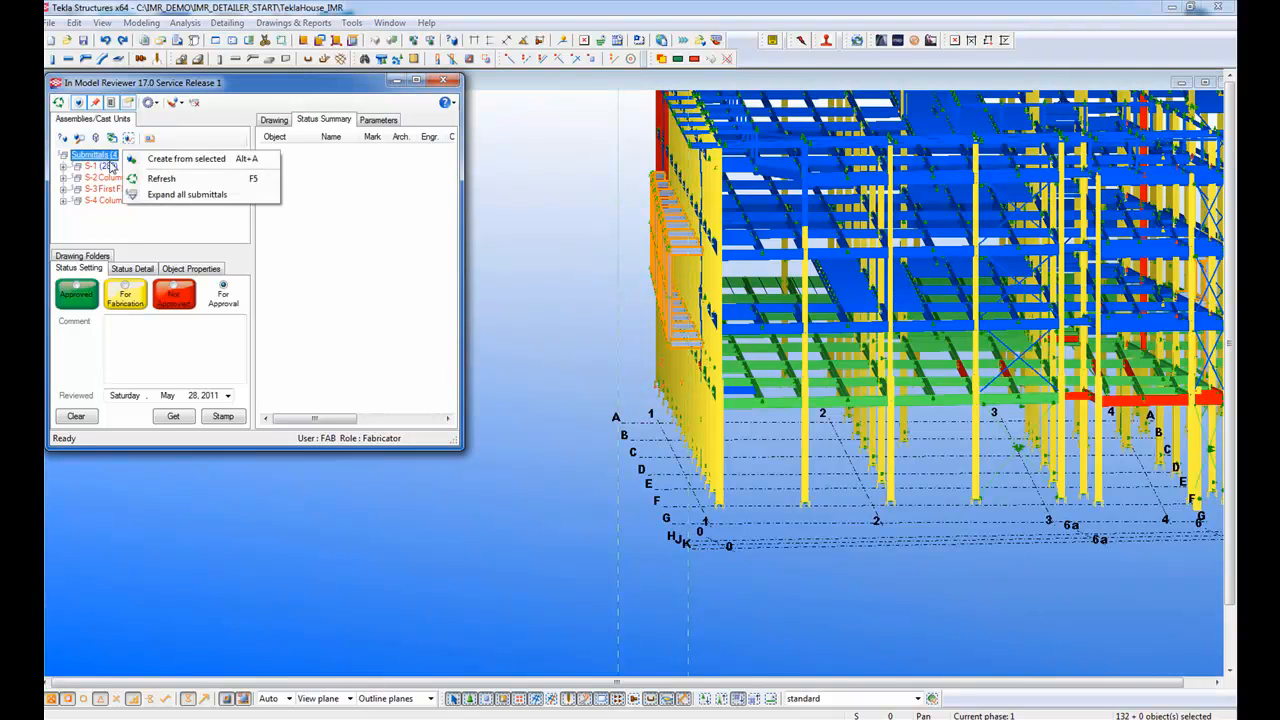
pyautogui.click(208, 159)
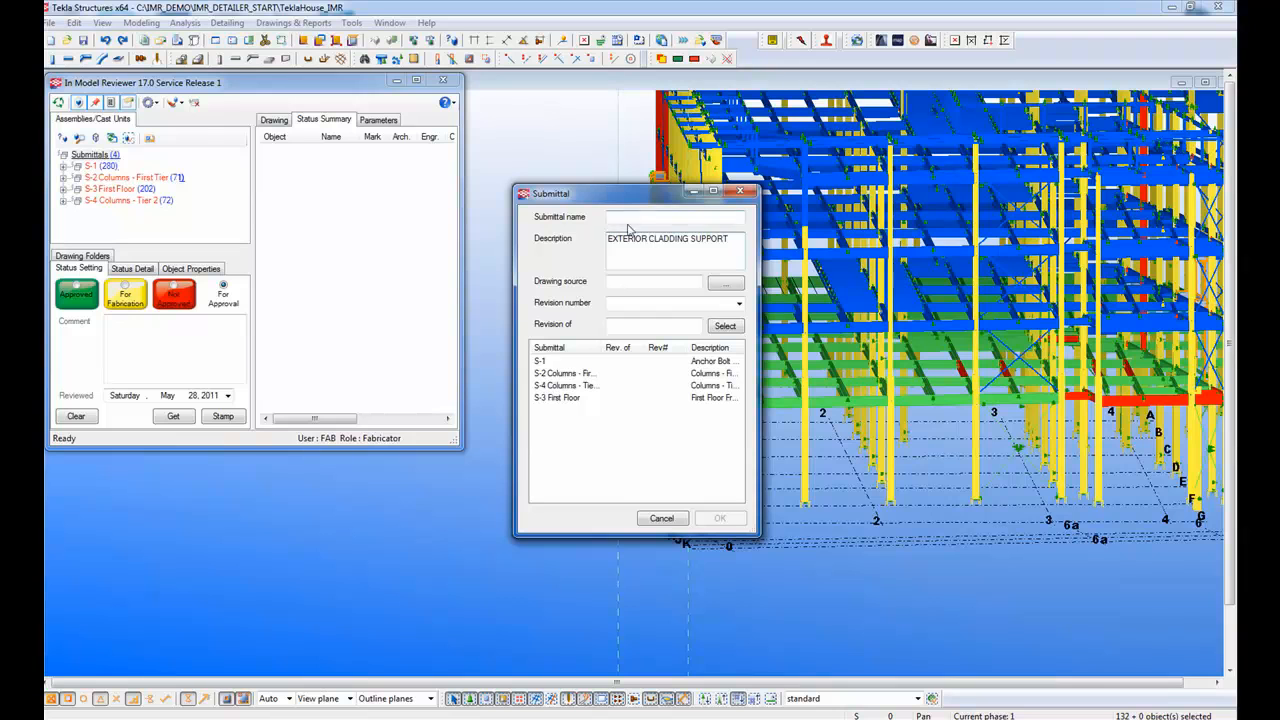
pyautogui.write('s')
pyautogui.press('BackSpace')
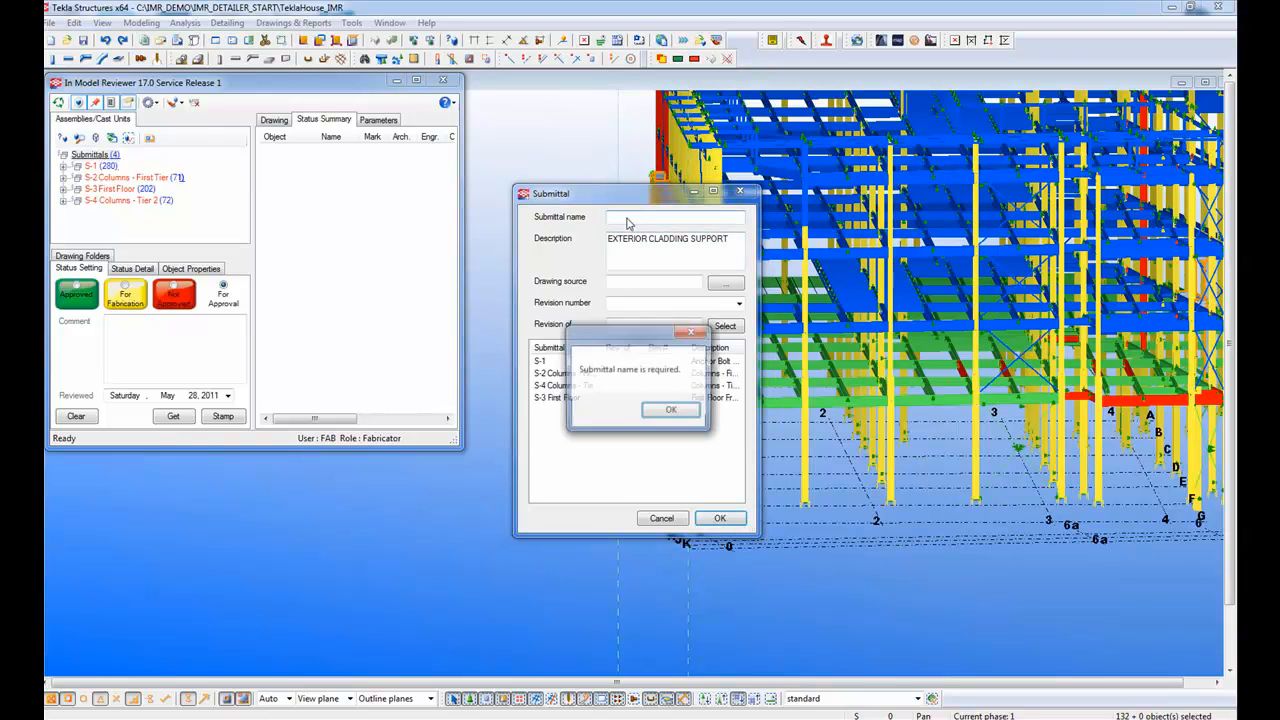
pyautogui.click(672, 410)
pyautogui.write('S-5 - CLADDING SUPPORTS')
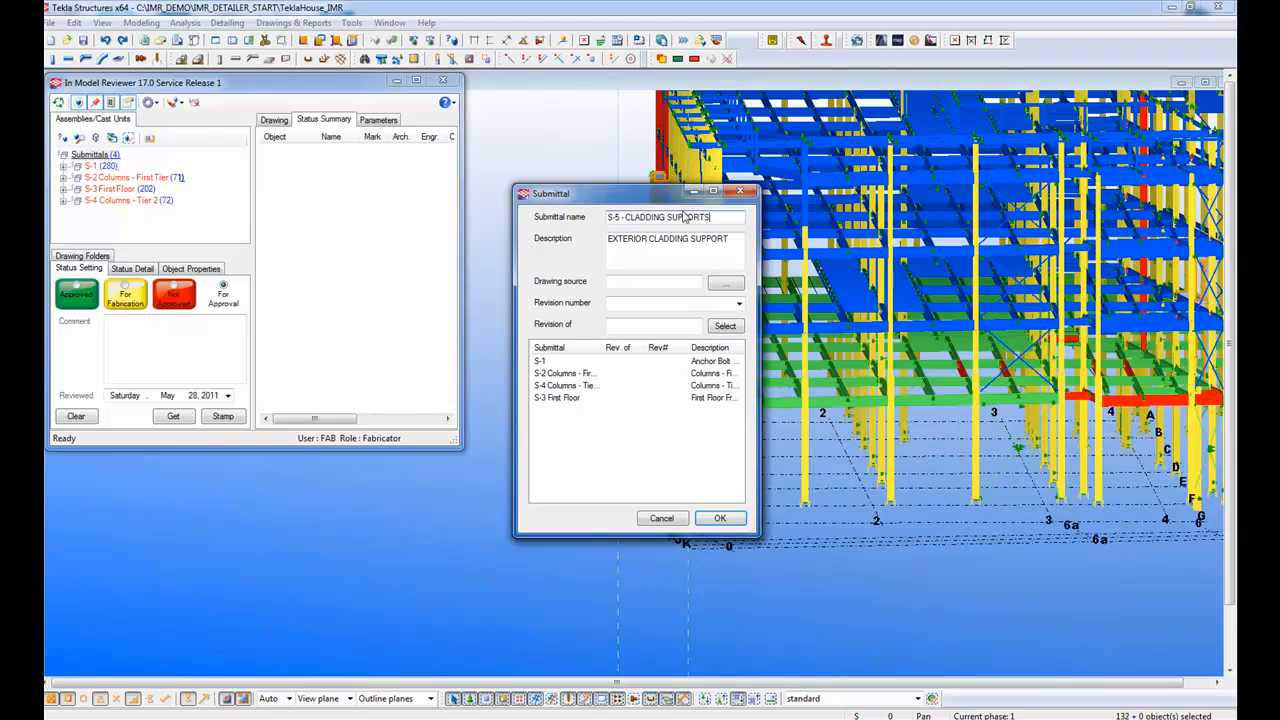
# Set the submittal's drawing source to the Exterior Support Framing folder under PlotFiles and create the submittal
pyautogui.click(726, 284)
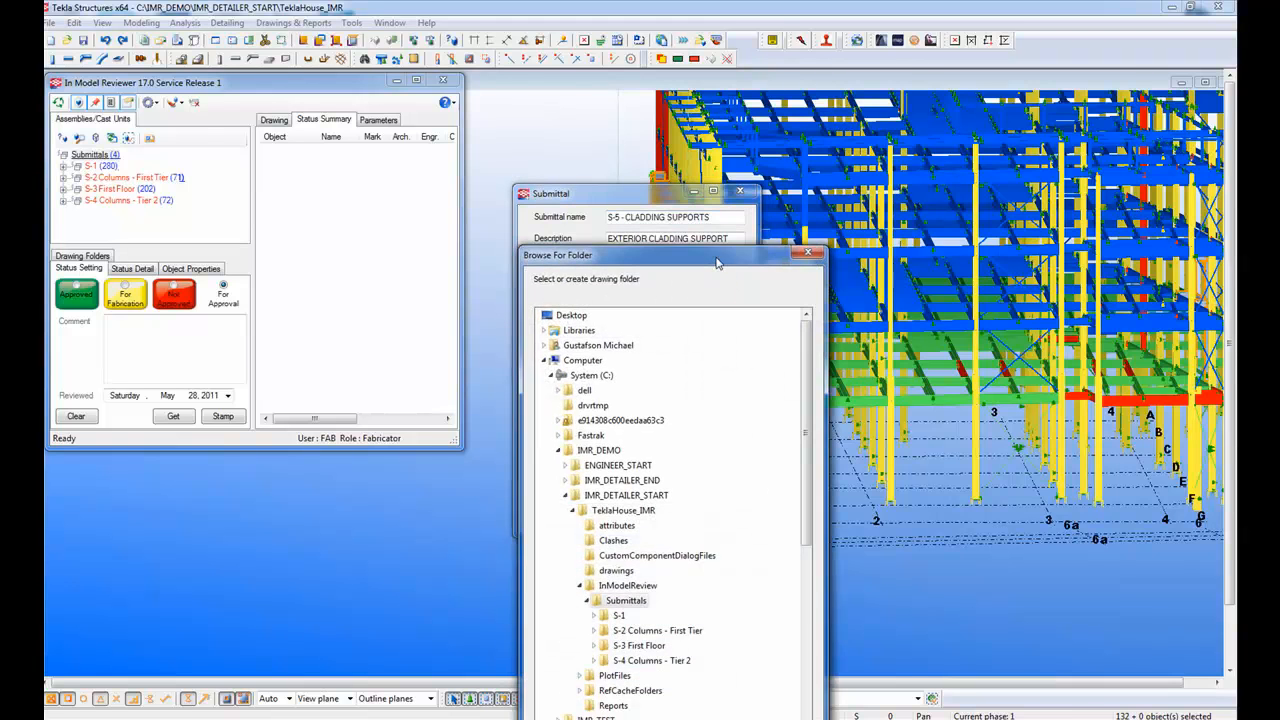
pyautogui.moveTo(716, 263); pyautogui.dragTo(763, 77)
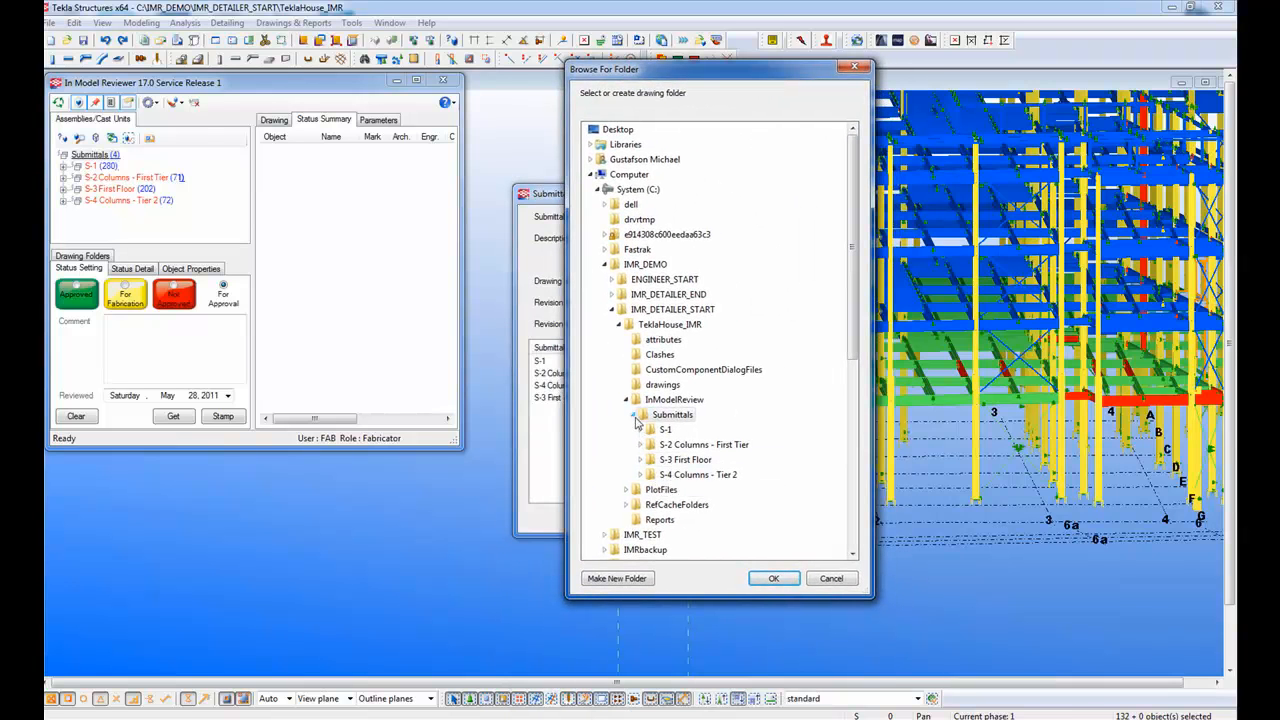
pyautogui.click(634, 415)
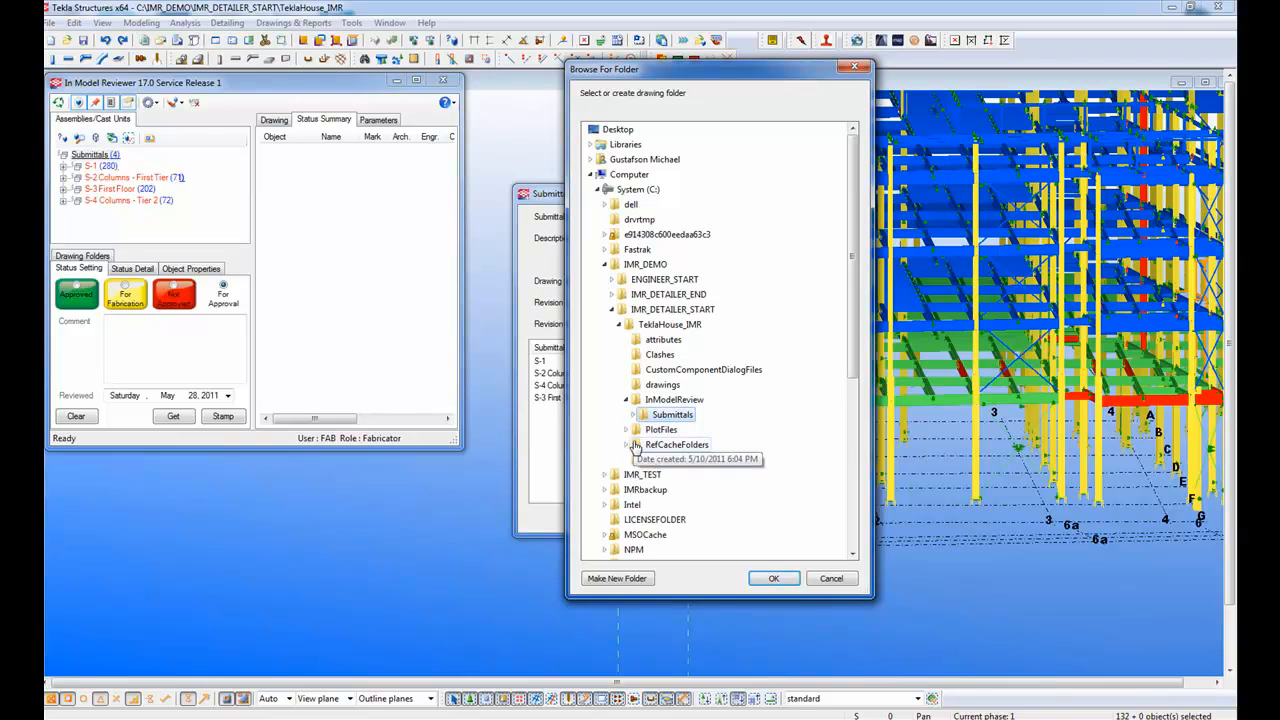
pyautogui.click(627, 429)
pyautogui.scroll(-1, 717, 487)
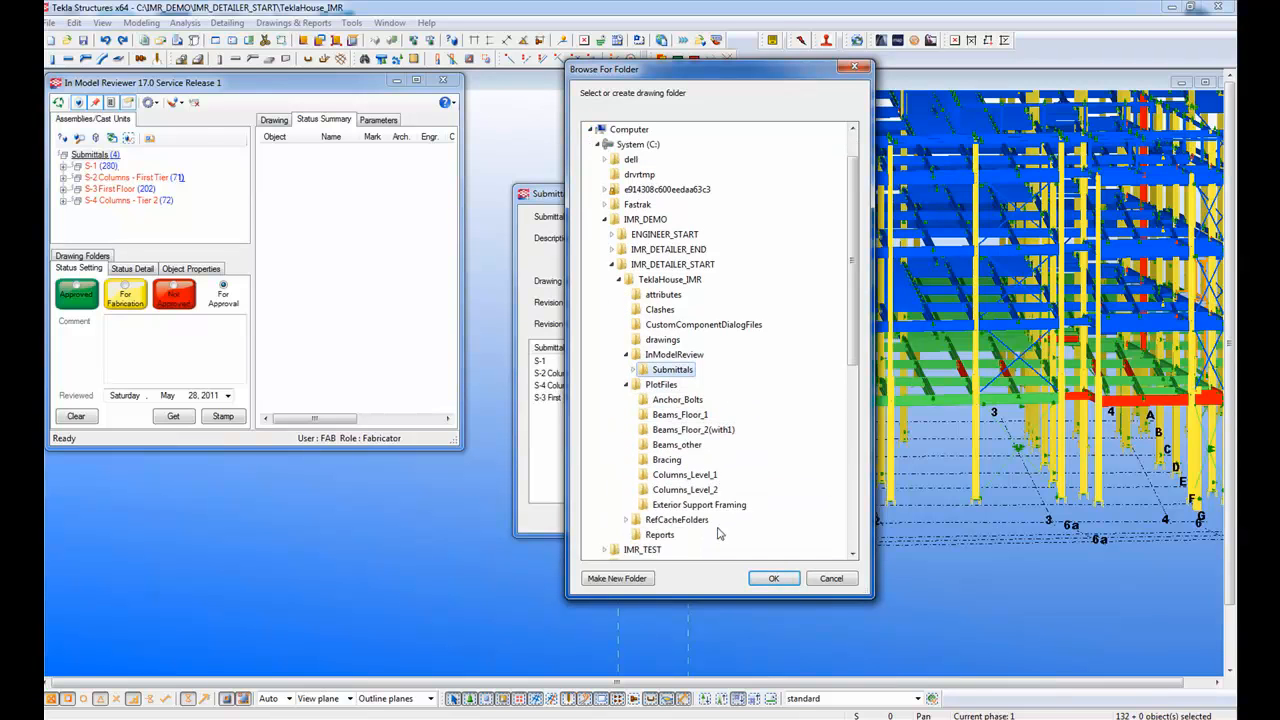
pyautogui.click(708, 505)
pyautogui.click(780, 585)
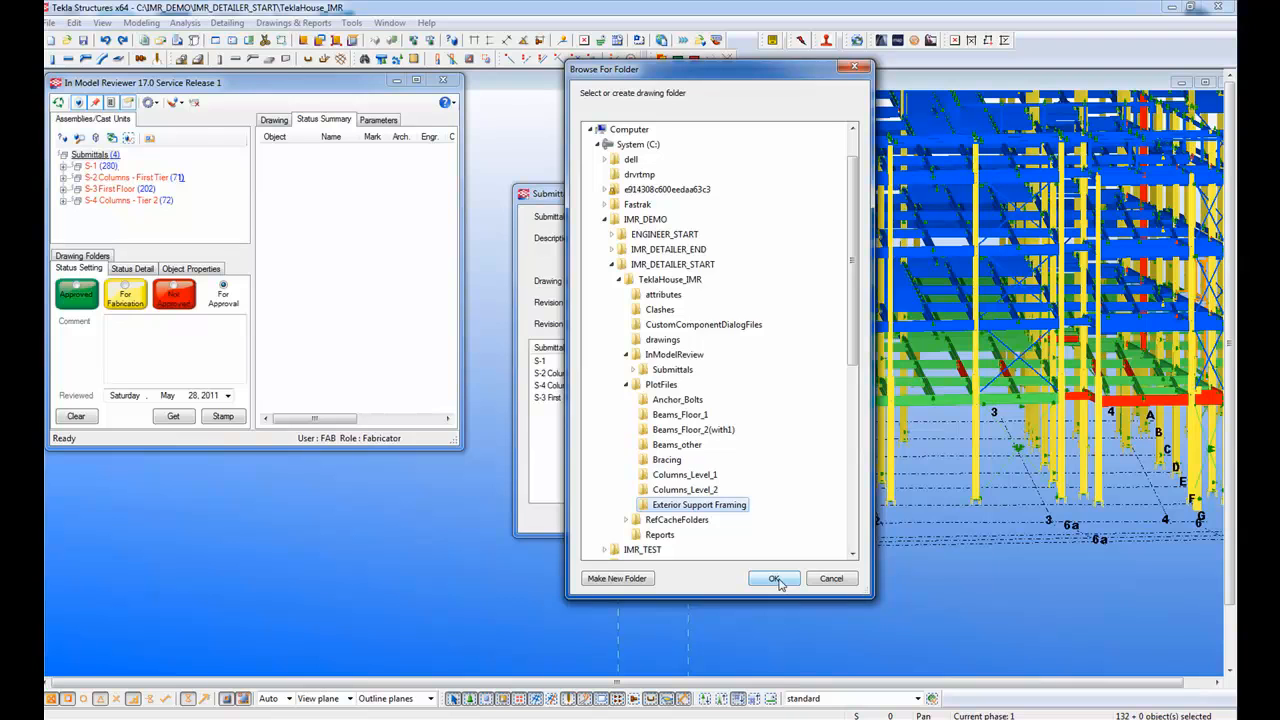
pyautogui.click(776, 579)
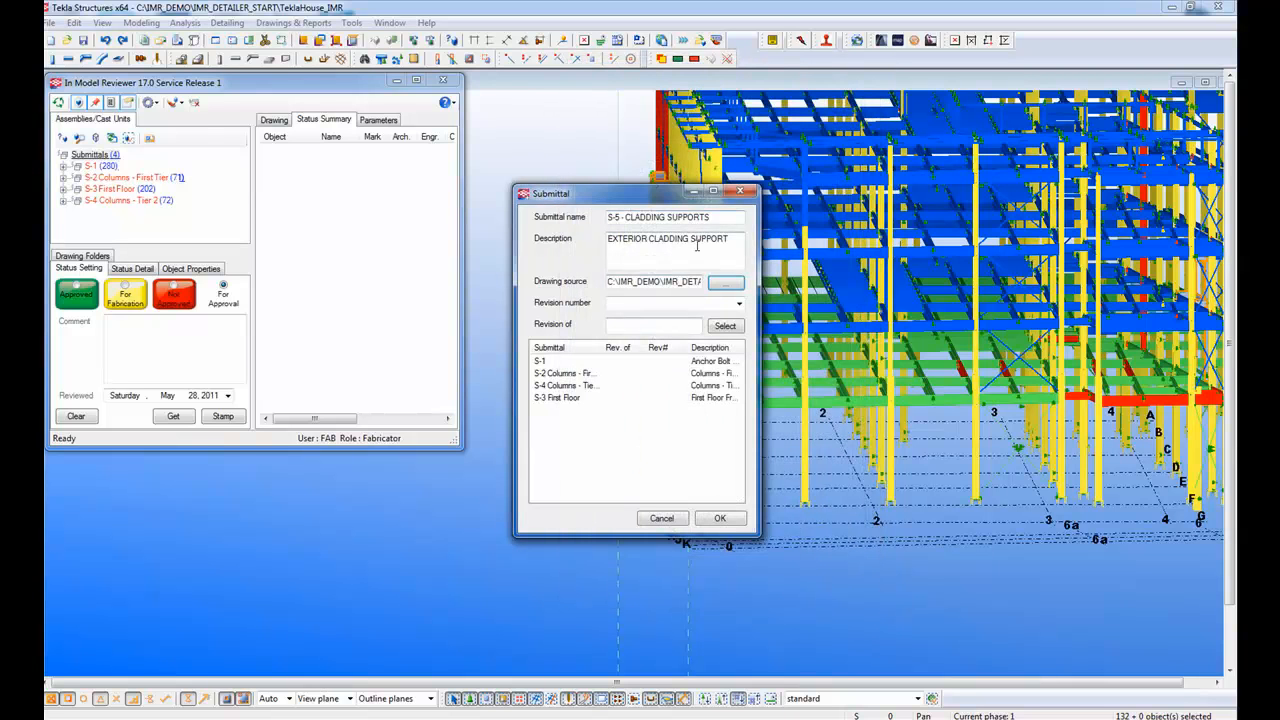
pyautogui.click(732, 240)
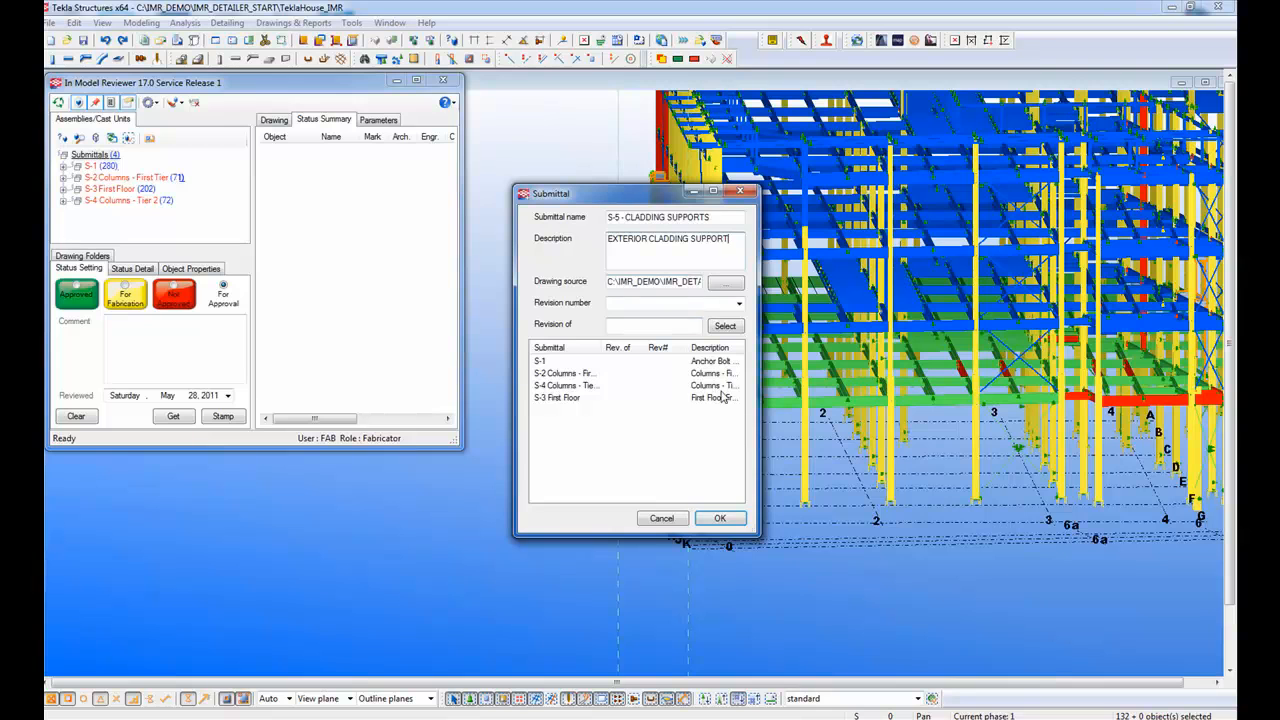
pyautogui.click(721, 519)
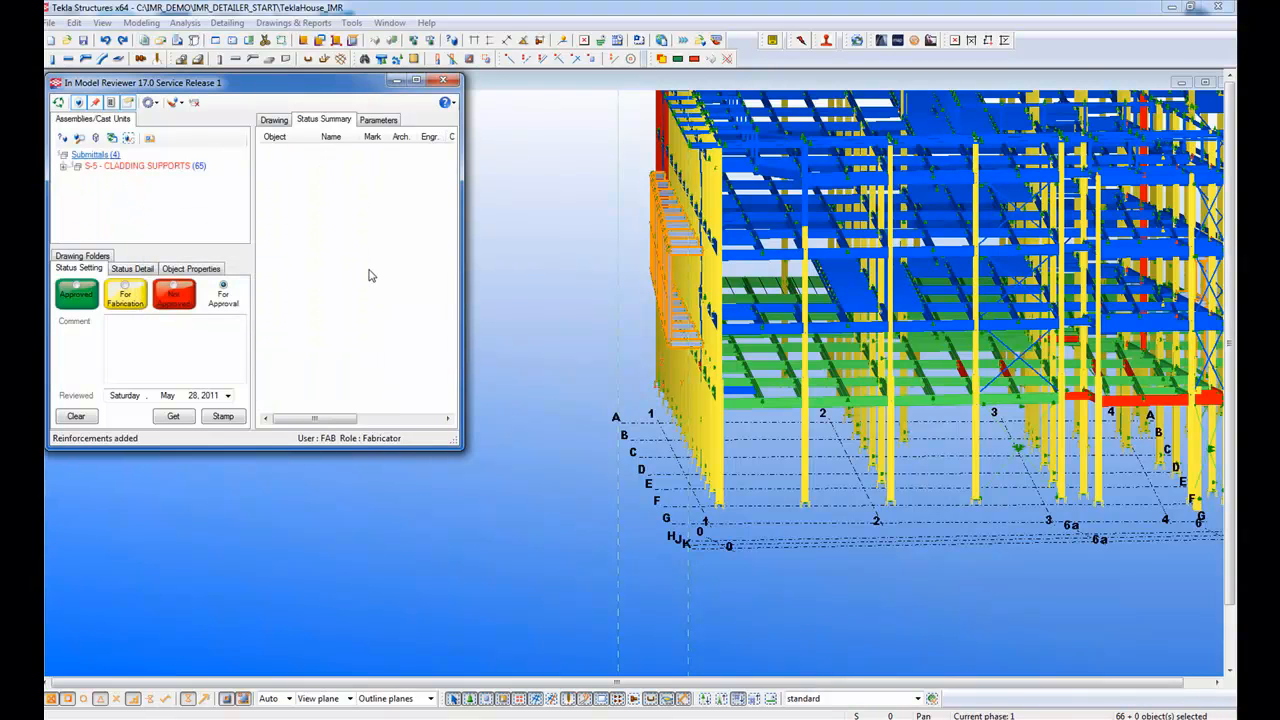
# Expand submittal S-5 - CLADDING SUPPORTS to list its assemblies and enlarge the reviewer window
pyautogui.click(64, 168)
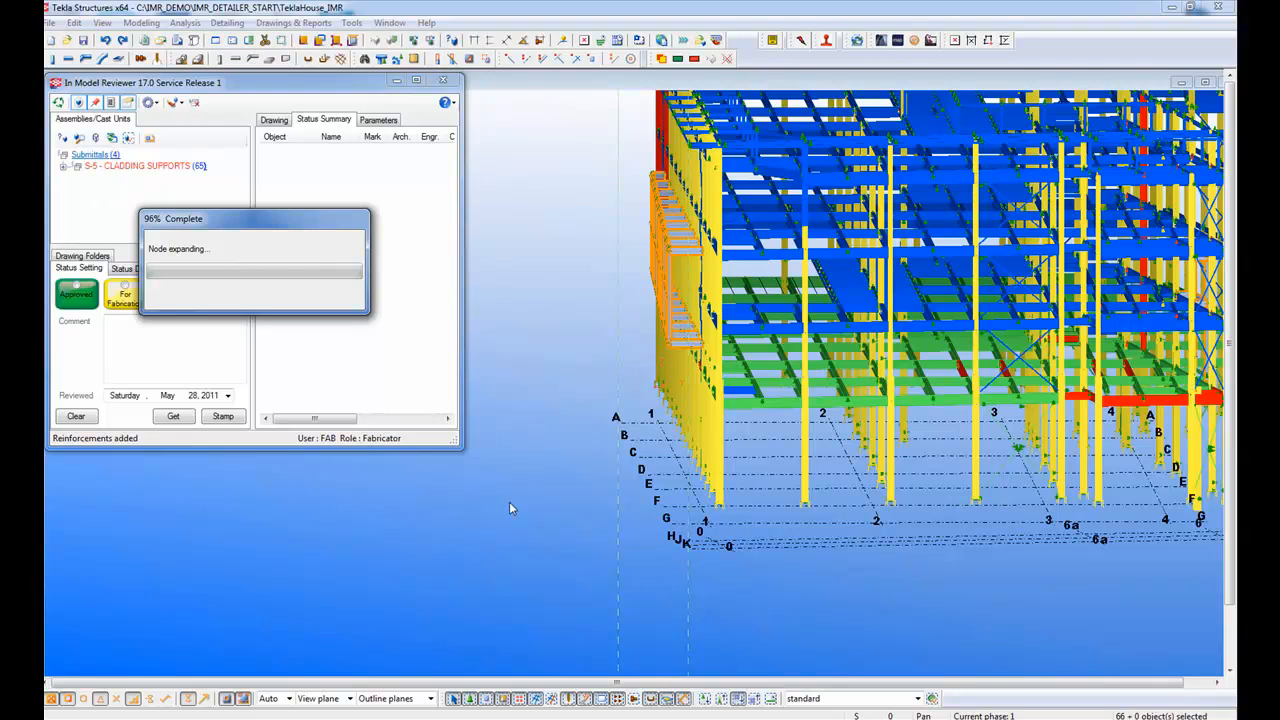
pyautogui.moveTo(460, 449); pyautogui.dragTo(509, 648)
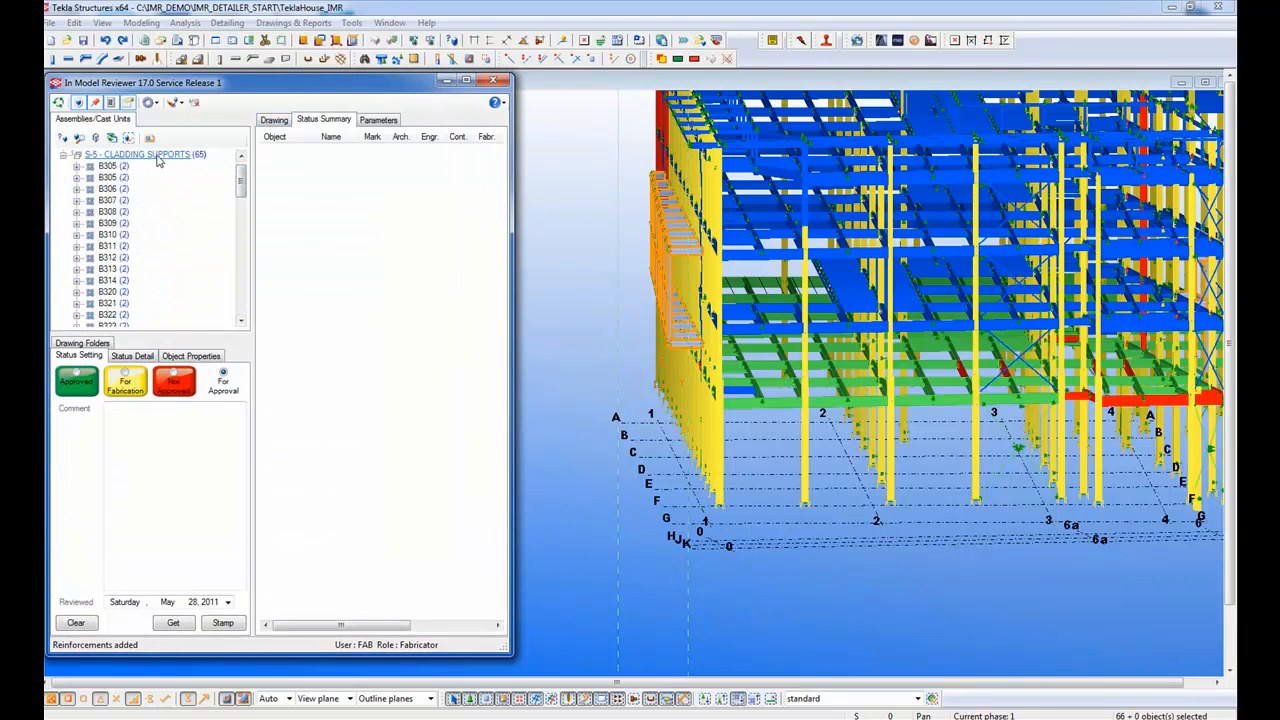
pyautogui.moveTo(513, 158); pyautogui.dragTo(640, 166)
# Display the drawing of the first B305 assembly and make the reviewer window shorter and wider
pyautogui.click(113, 167)
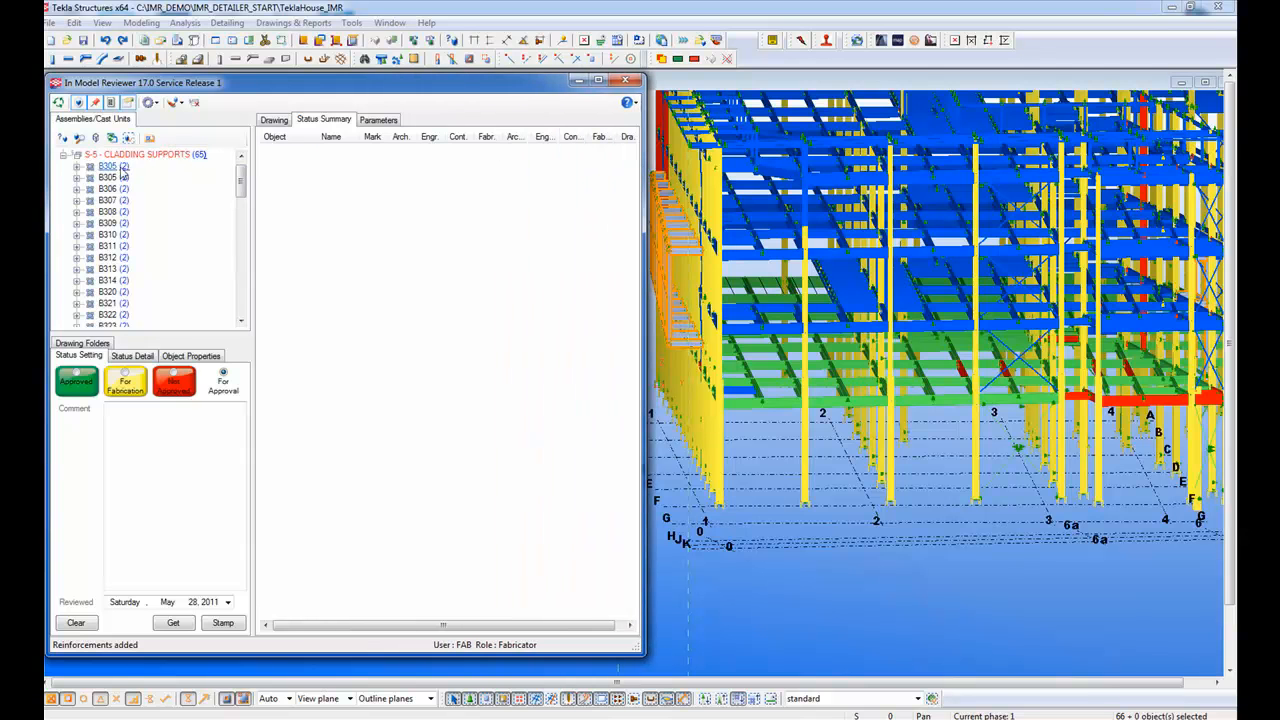
pyautogui.click(274, 120)
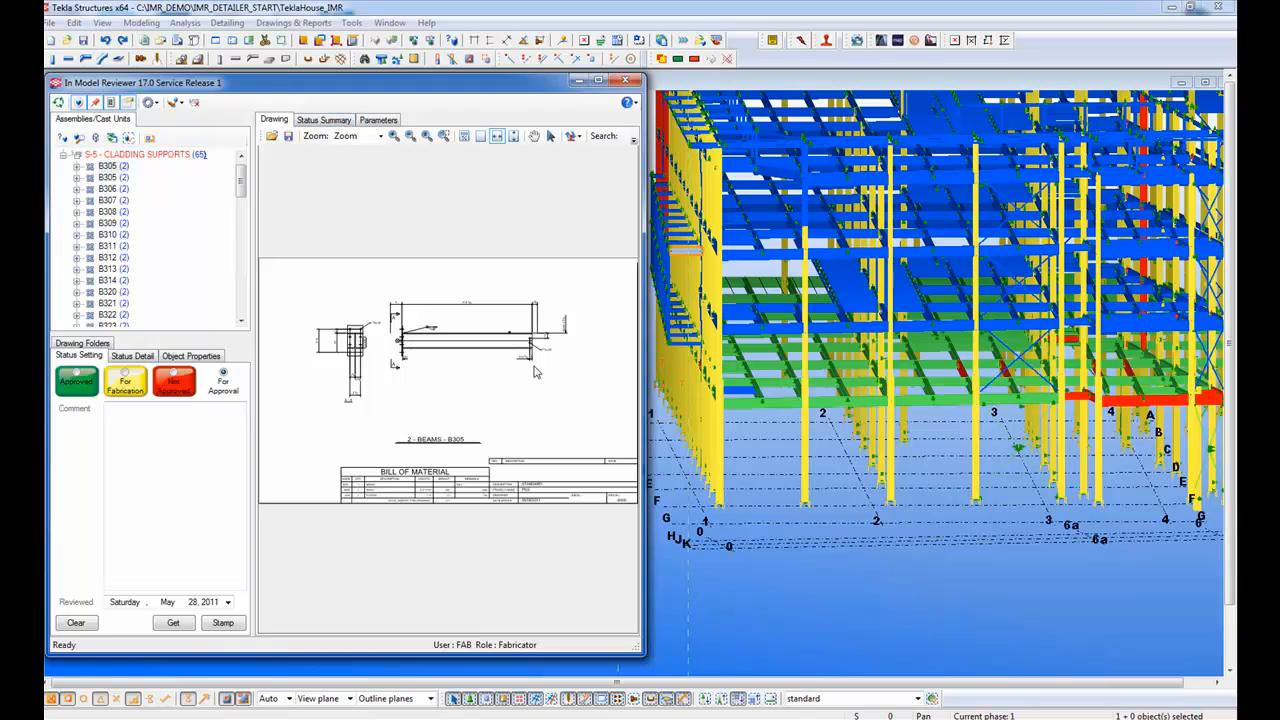
pyautogui.moveTo(646, 657); pyautogui.dragTo(706, 455)
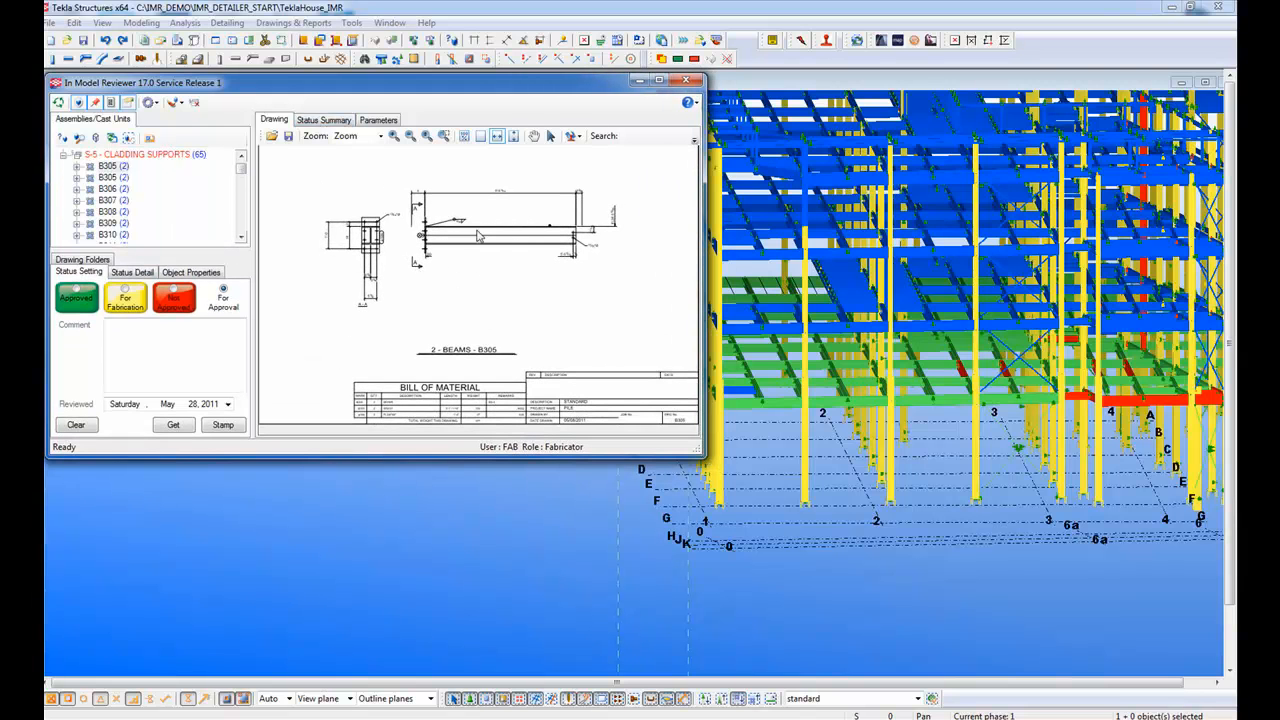
# Look through the drawings of further S-5 assemblies, including B307, B320, B321, B322 and the first B501
pyautogui.click(112, 177)
pyautogui.click(110, 200)
pyautogui.scroll(-2, 110, 210)
pyautogui.scroll(-1, 110, 215)
pyautogui.click(112, 188)
pyautogui.click(118, 201)
pyautogui.click(118, 212)
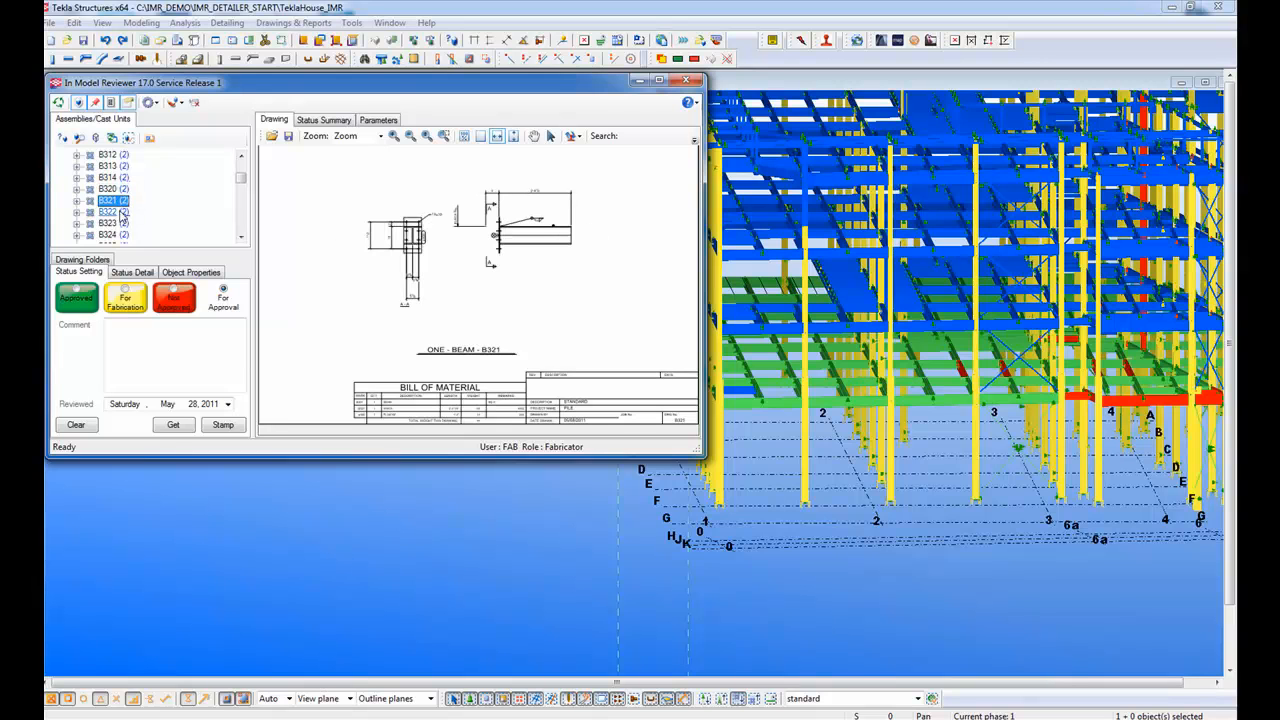
pyautogui.scroll(-4, 120, 215)
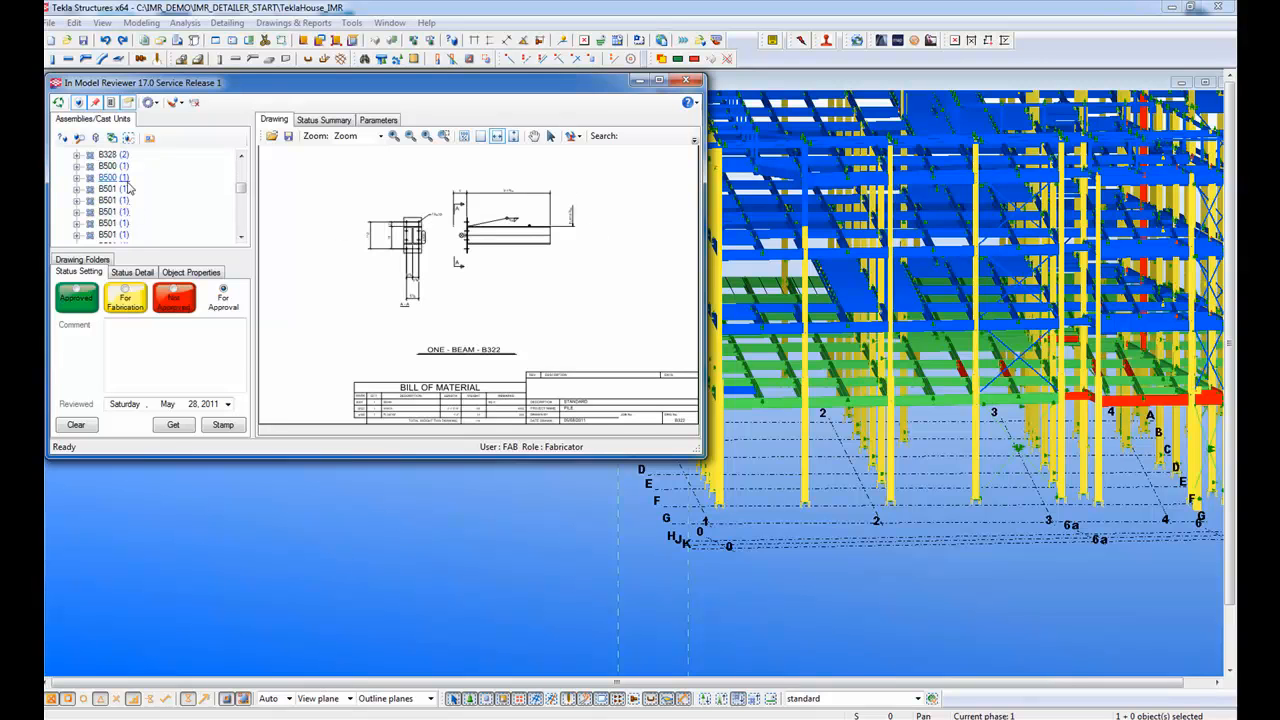
pyautogui.click(112, 188)
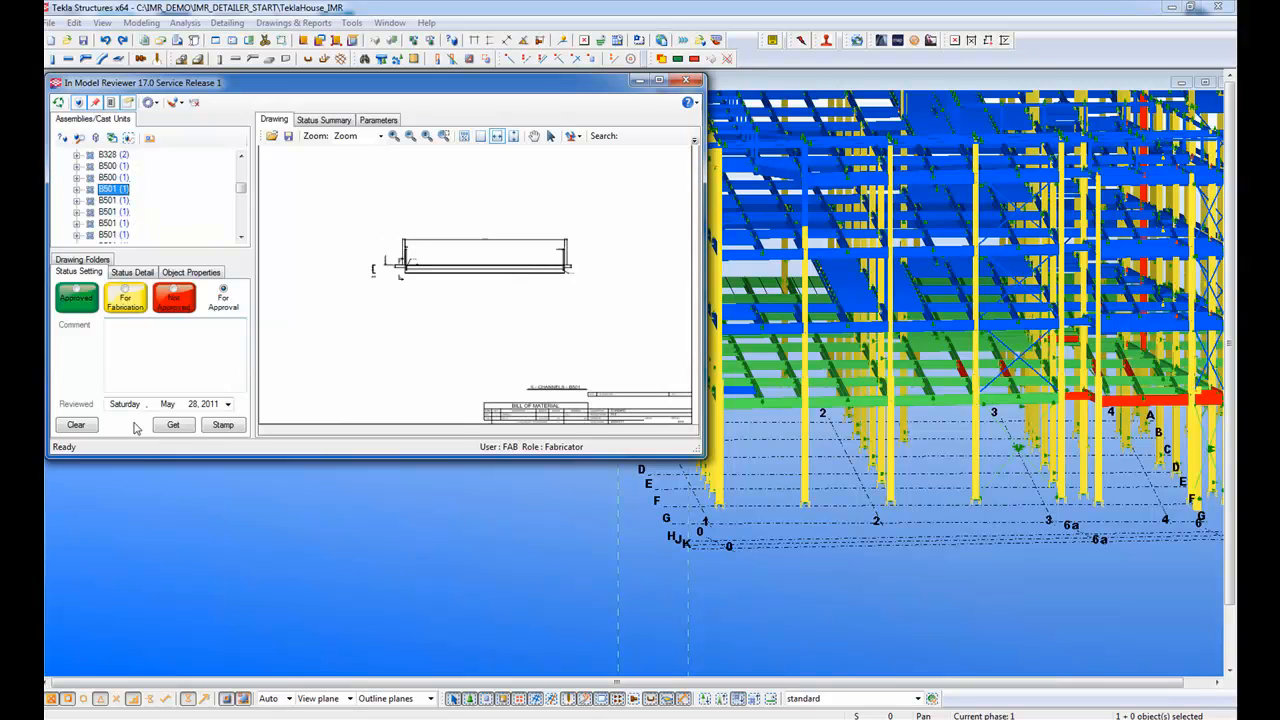
# Make the reviewer window taller and select all the B501 assemblies in submittal S-5
pyautogui.moveTo(138, 456); pyautogui.dragTo(121, 516)
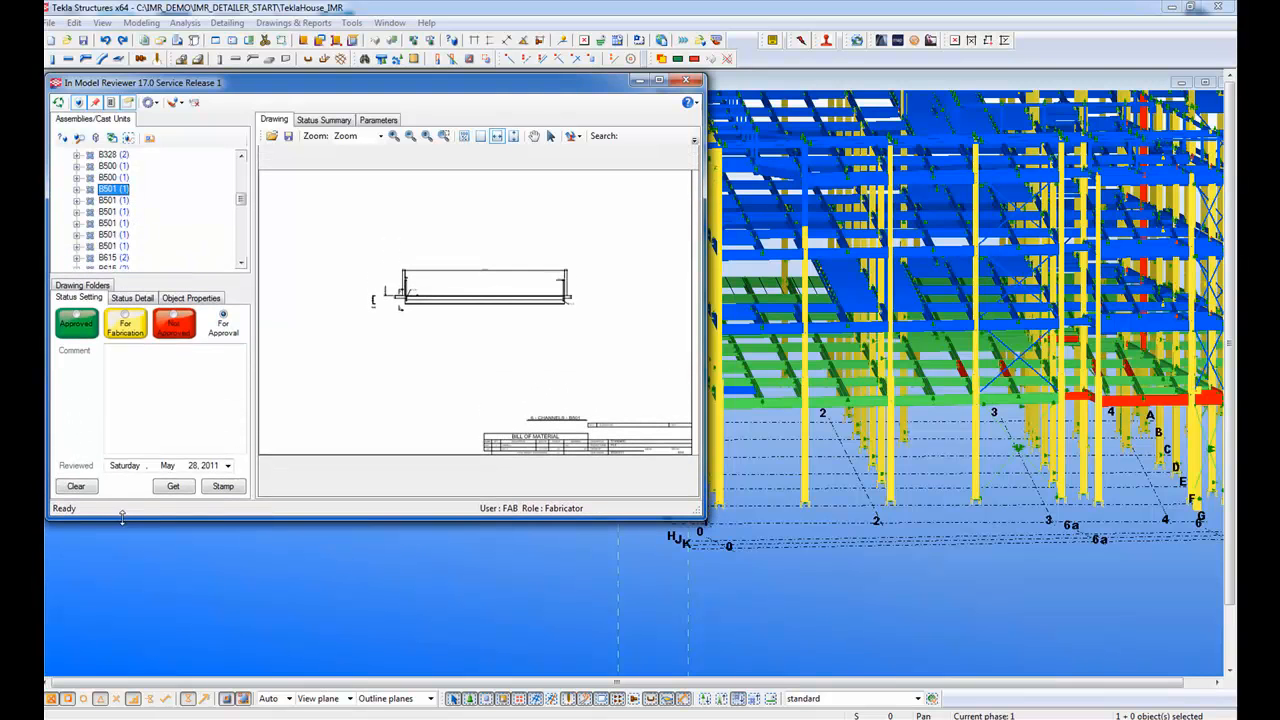
pyautogui.click(118, 248)
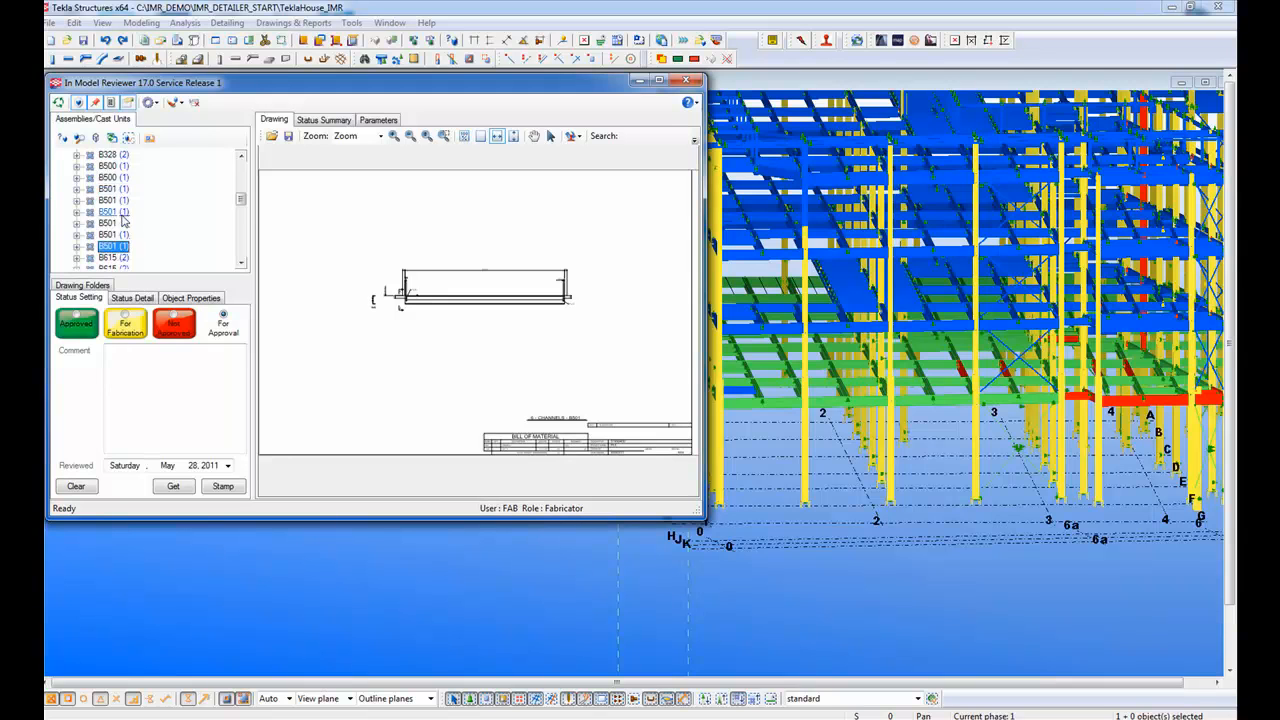
pyautogui.keyDown('shift'); pyautogui.click(121, 190); pyautogui.keyUp('shift')
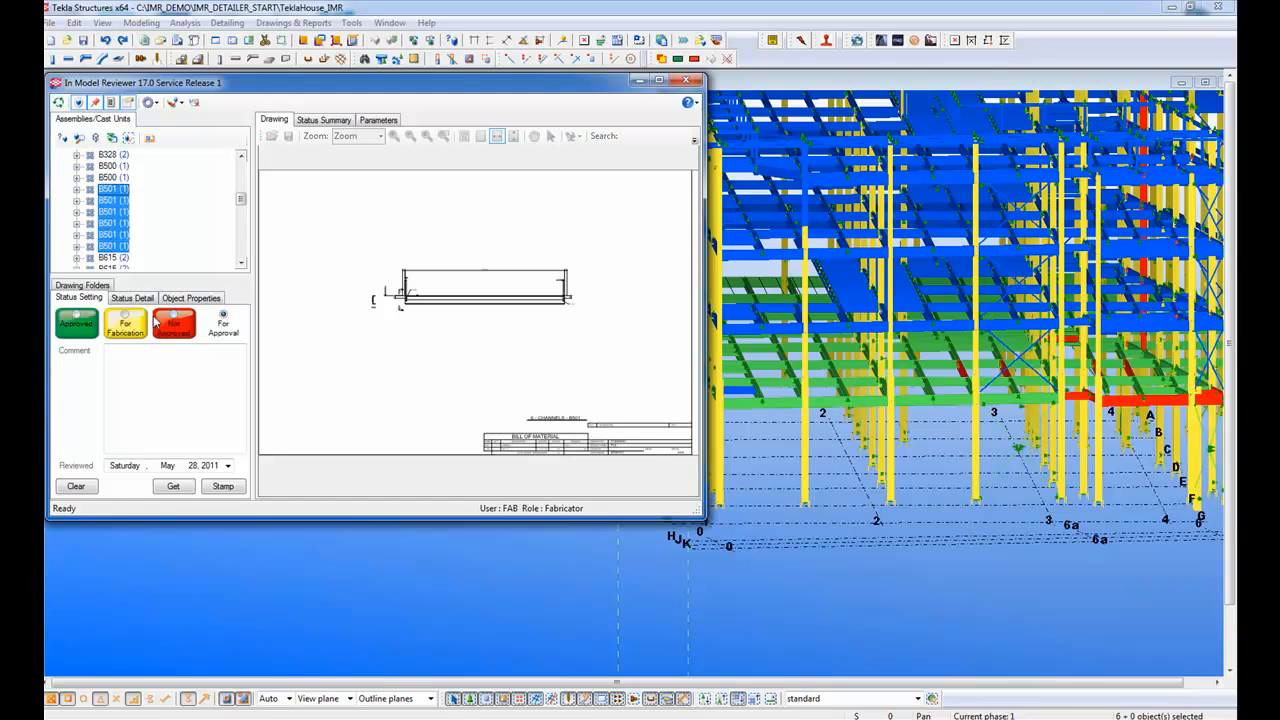
# Look through submittal S-5's drawing folders, expanding the engineer folder to its PDF drawings
pyautogui.click(100, 286)
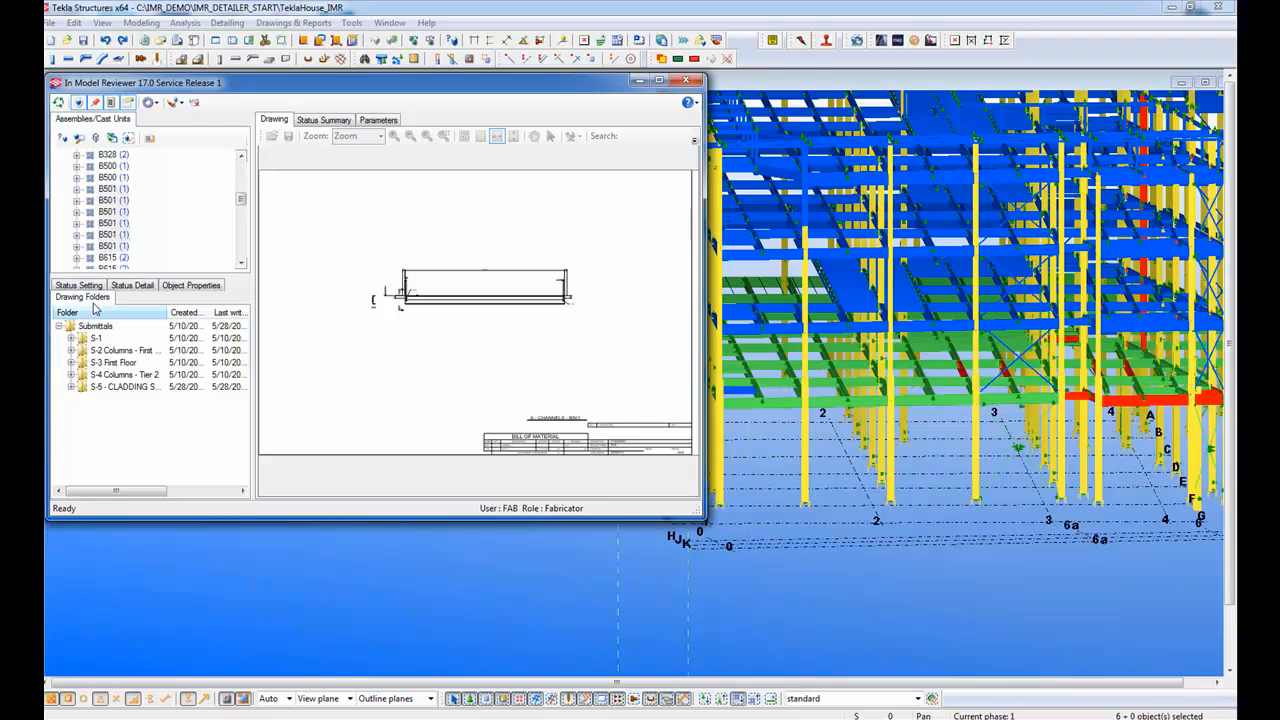
pyautogui.click(70, 387)
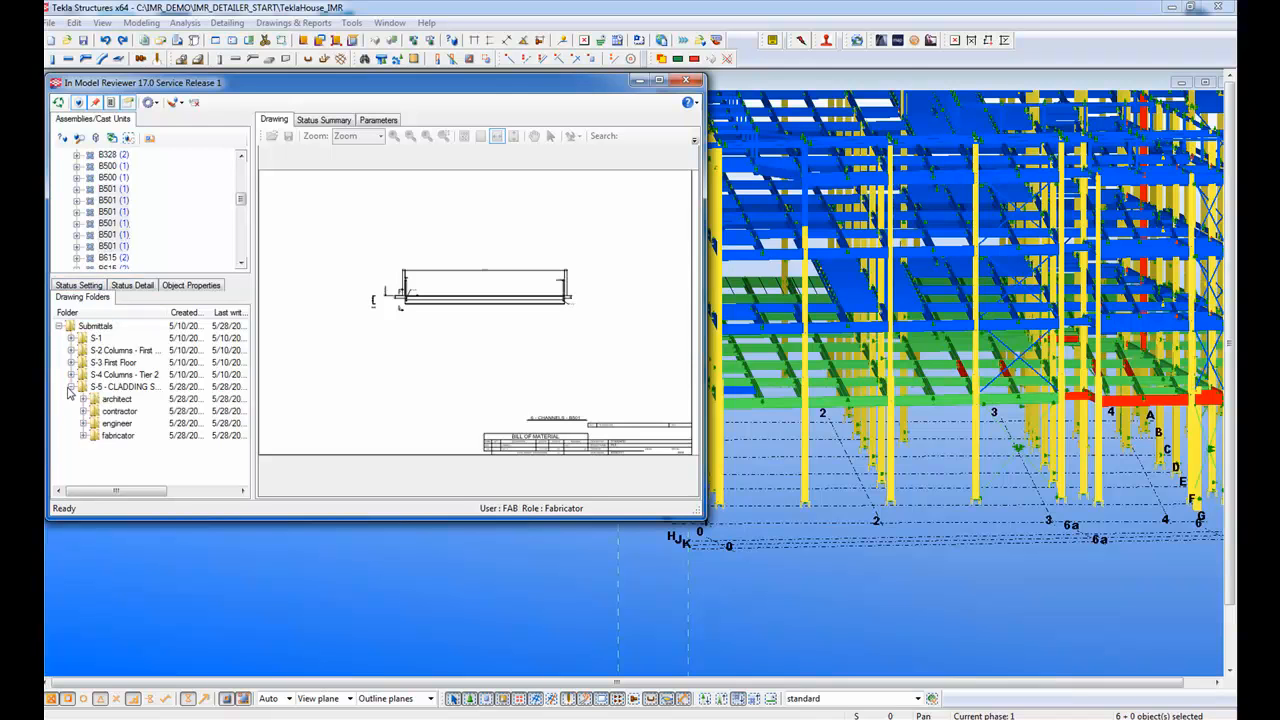
pyautogui.doubleClick(97, 436)
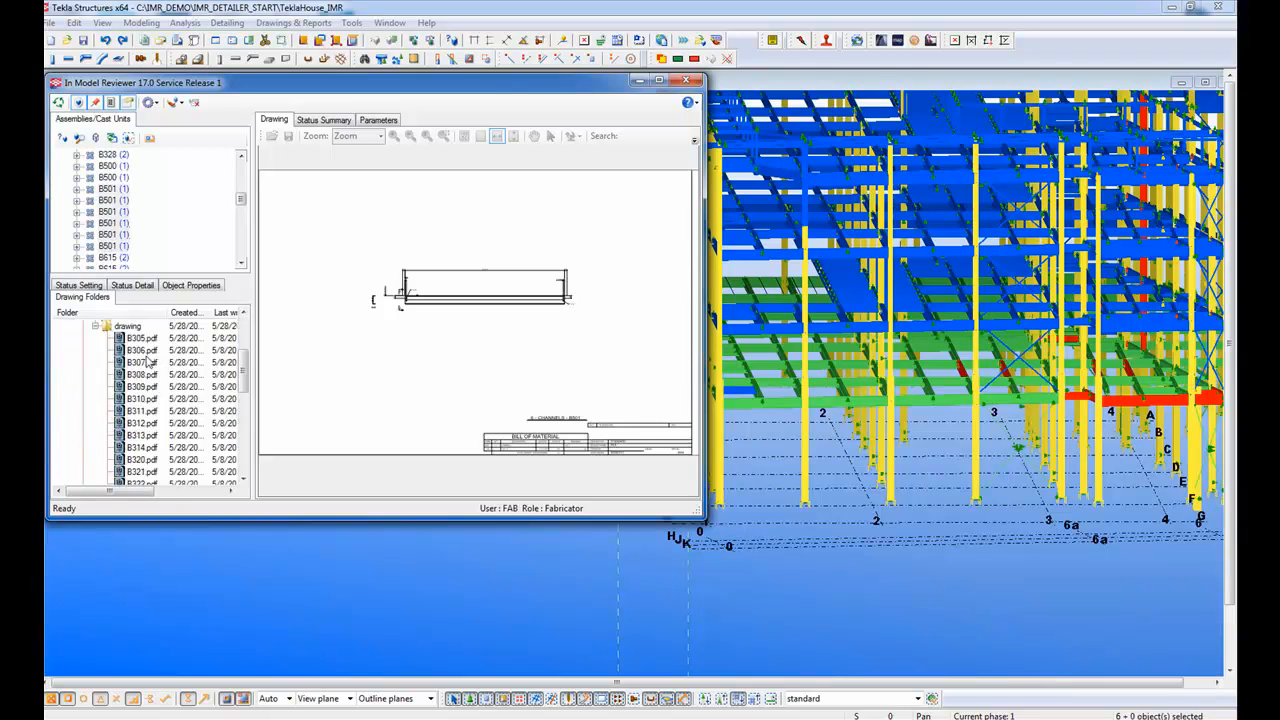
pyautogui.moveTo(245, 371)
pyautogui.mouseDown()
pyautogui.moveTo(244, 455)
pyautogui.moveTo(243, 333)
pyautogui.mouseUp()
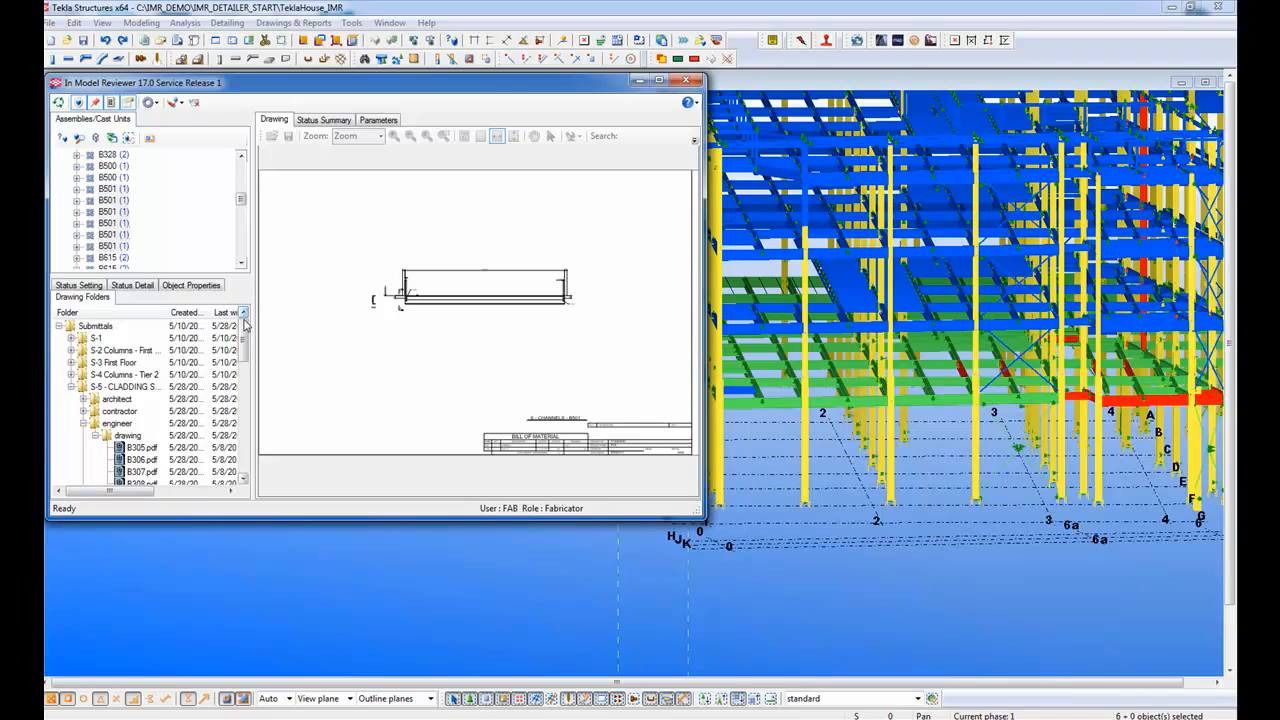
# Select the whole S-5 - CLADDING SUPPORTS submittal, shrink the reviewer window and inspect its assemblies in the 3D model
pyautogui.moveTo(241, 201); pyautogui.dragTo(241, 162)
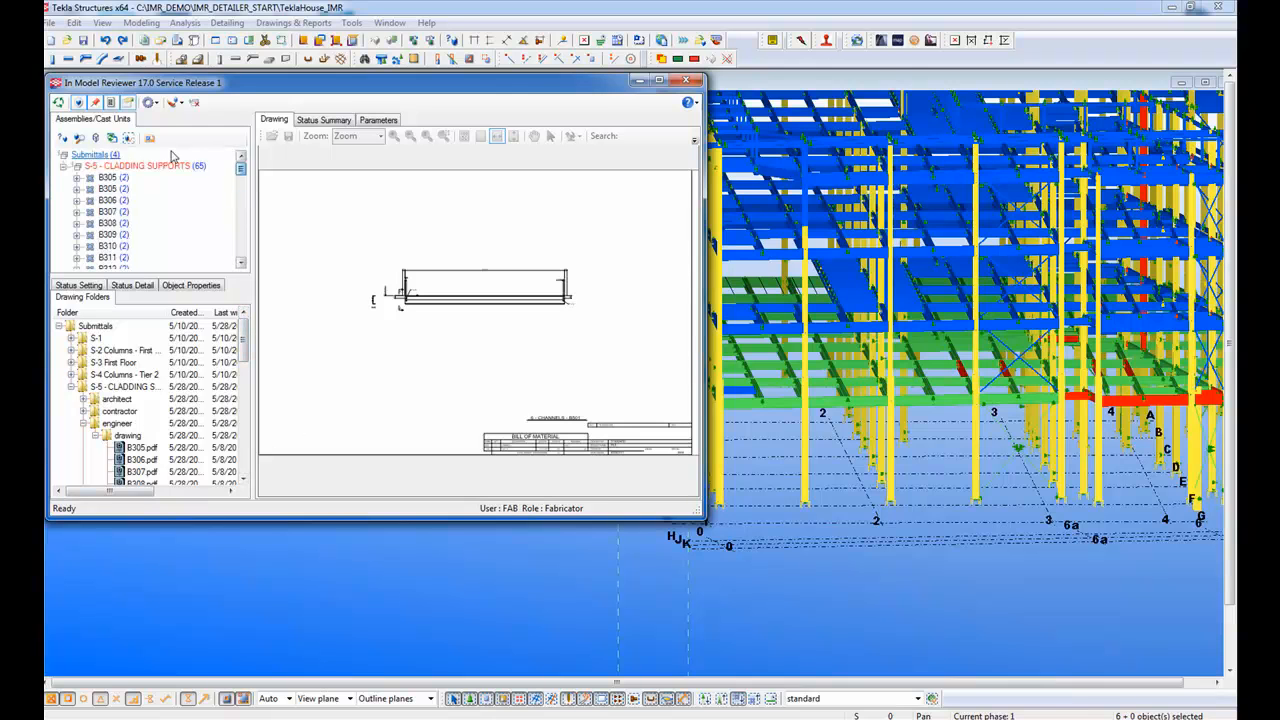
pyautogui.click(140, 167)
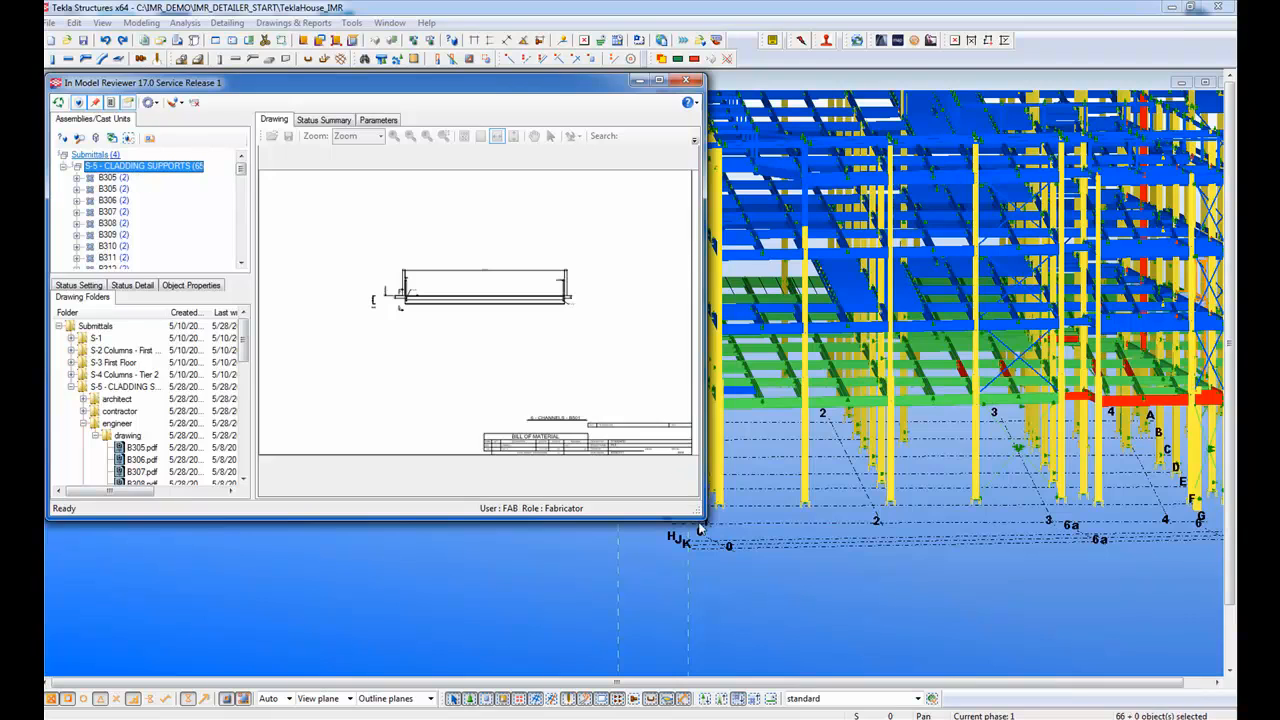
pyautogui.moveTo(701, 517); pyautogui.dragTo(464, 456)
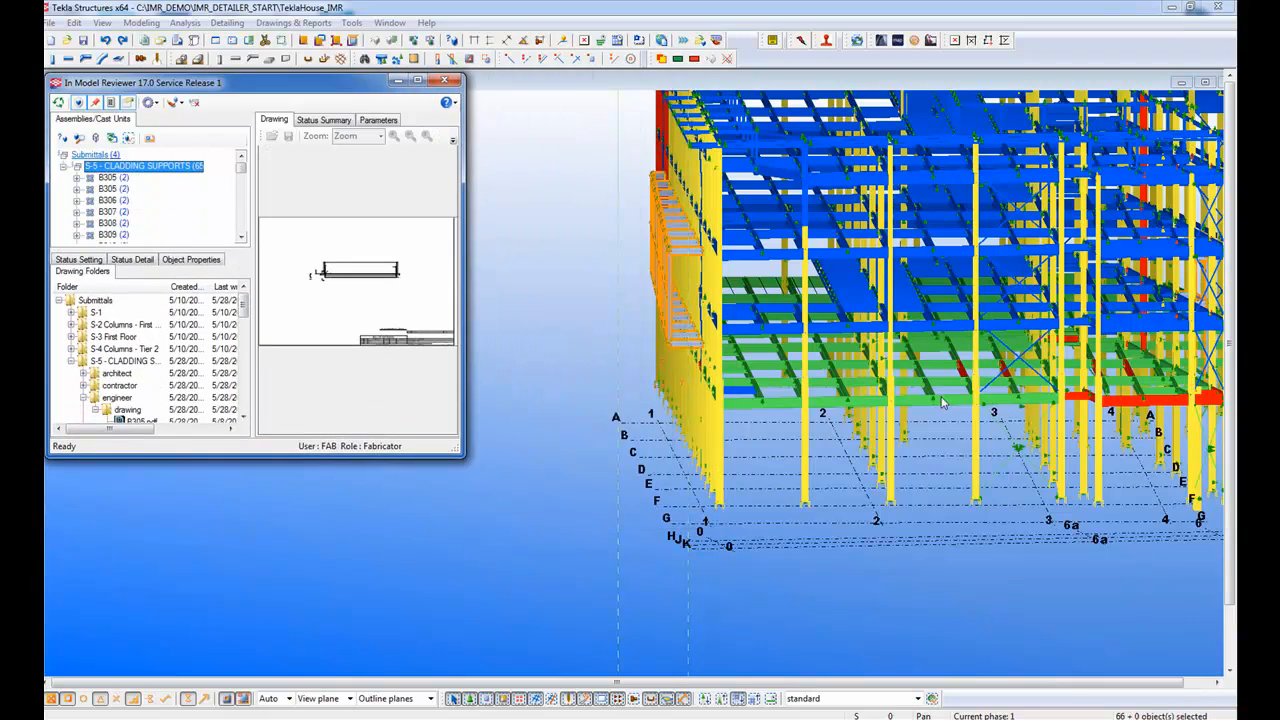
pyautogui.keyDown('ctrl'); pyautogui.moveTo(931, 402); pyautogui.dragTo(981, 397, button='middle'); pyautogui.keyUp('ctrl')
pyautogui.keyDown('ctrl'); pyautogui.moveTo(893, 409); pyautogui.dragTo(865, 413, button='middle'); pyautogui.keyUp('ctrl')
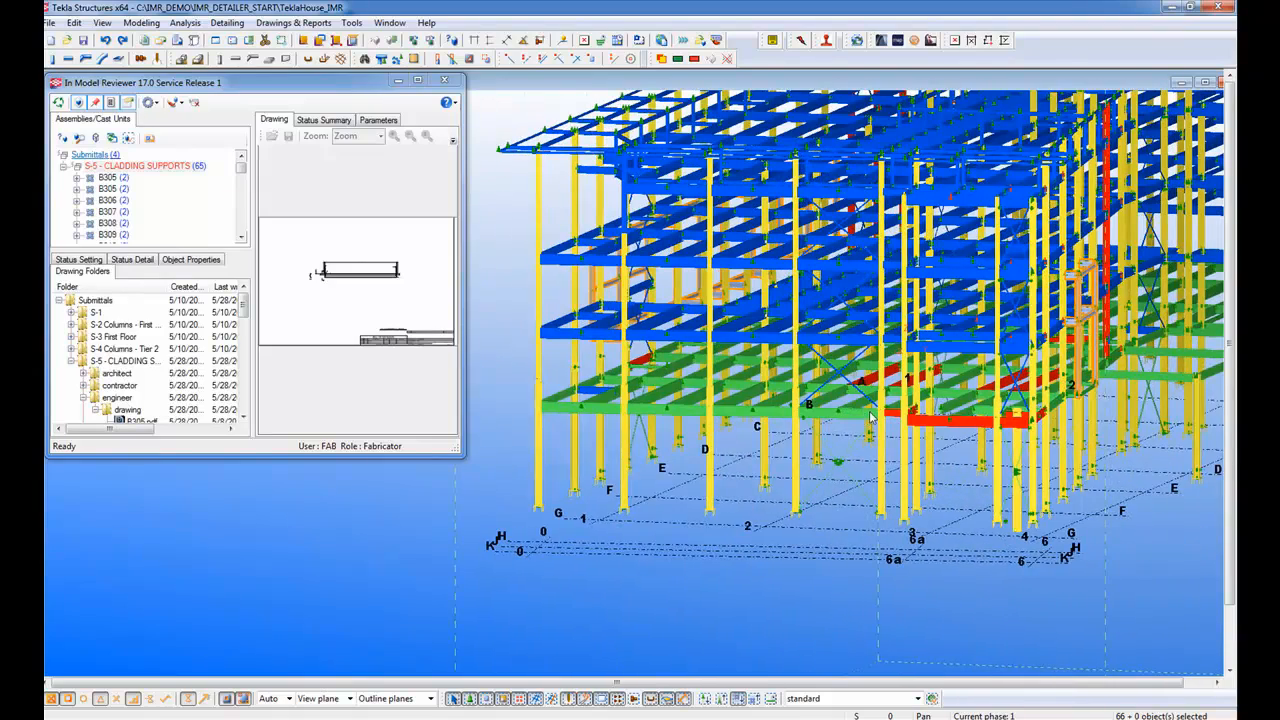
# Close In Model Reviewer and save the TeklaHouse_IMR model
pyautogui.click(454, 83)
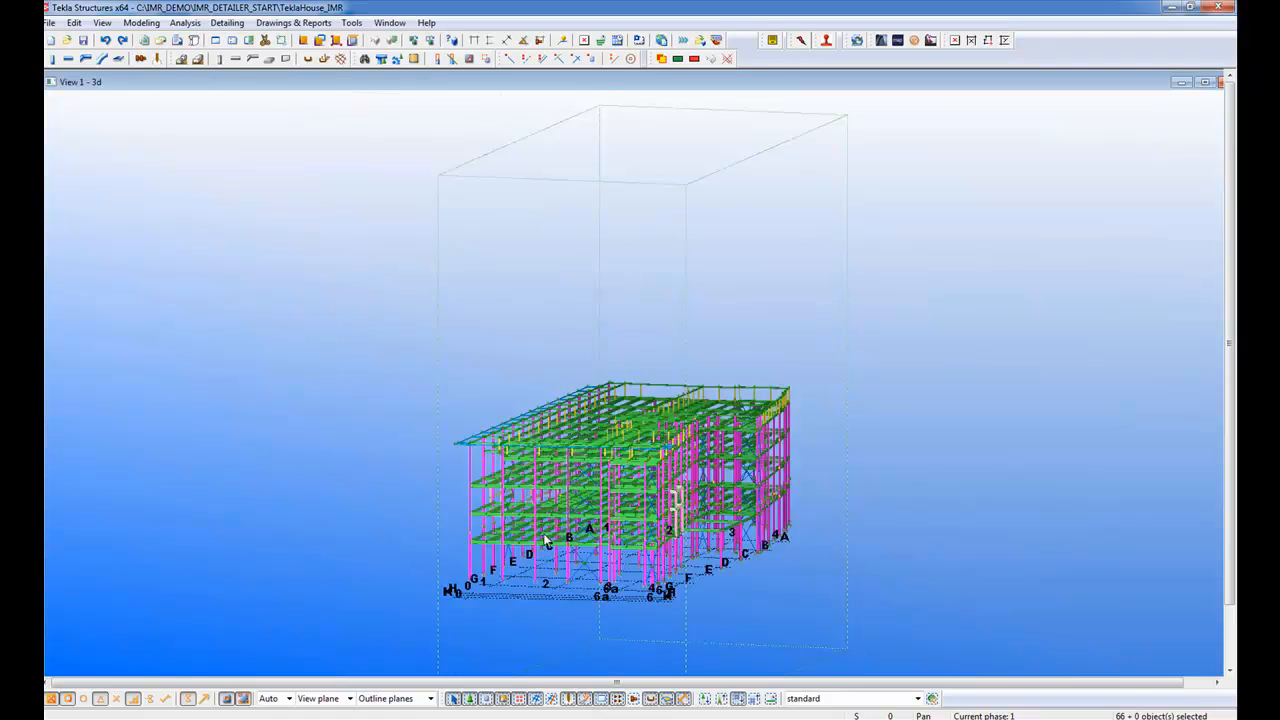
pyautogui.moveTo(543, 535); pyautogui.dragTo(443, 451, button='middle')
pyautogui.click(85, 41)
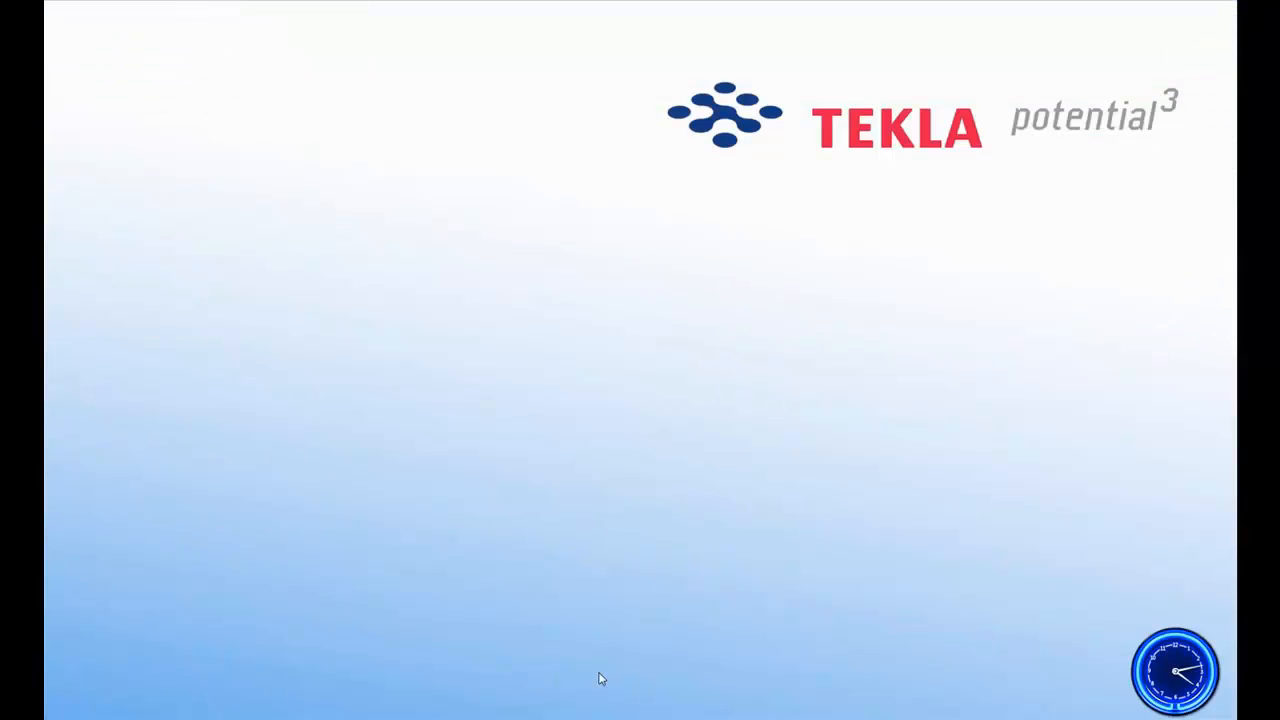
# Switch to the In-Model Reviewer Packaging Tool and reposition its window on the desktop
pyautogui.click(68, 718)
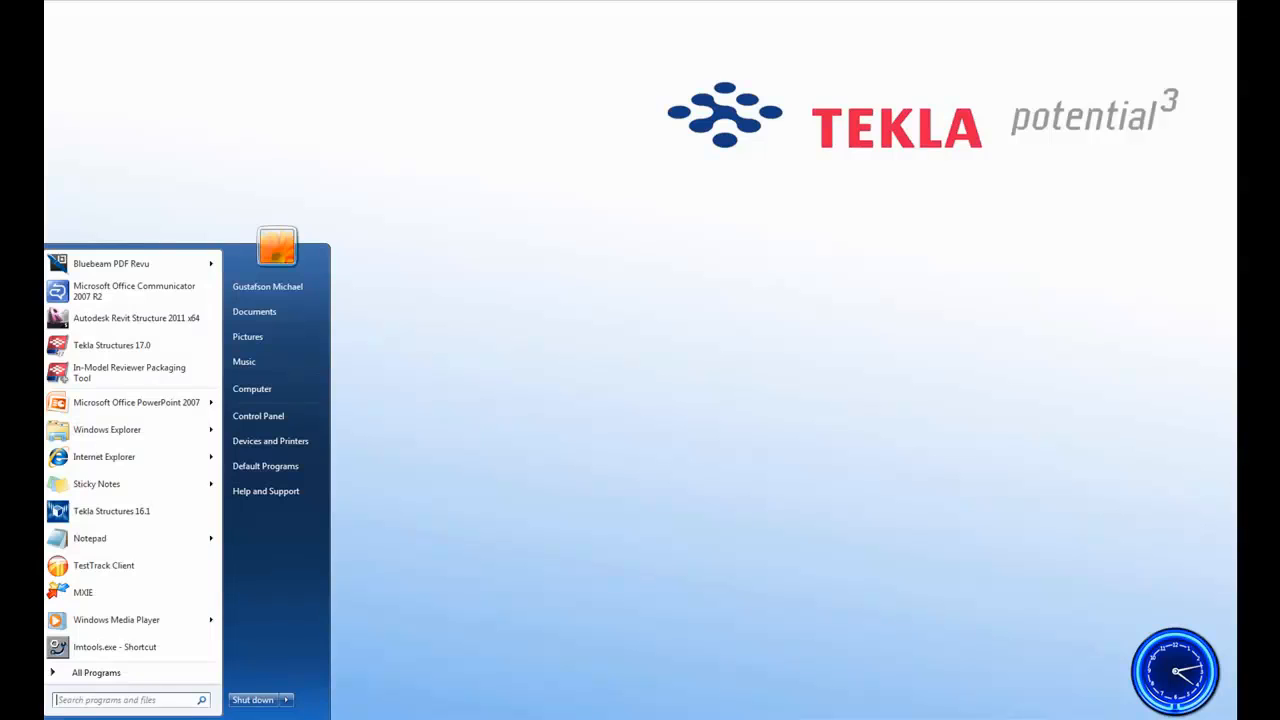
pyautogui.click(130, 368)
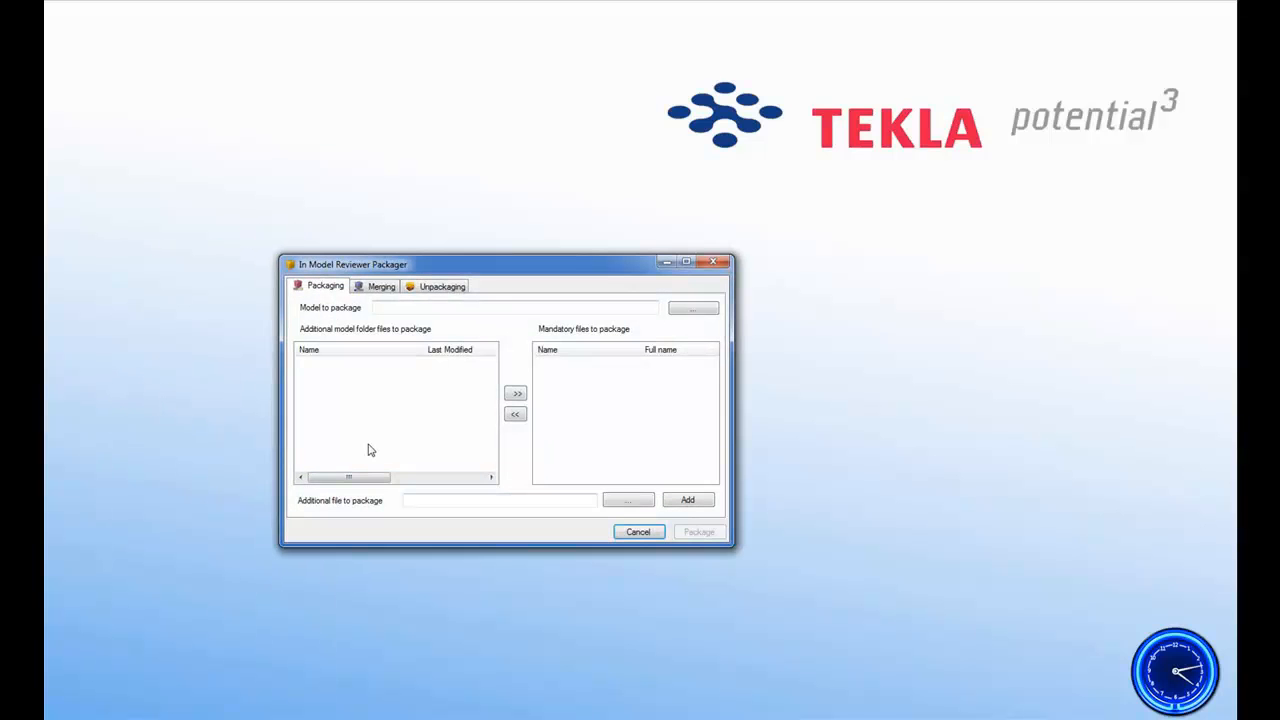
pyautogui.moveTo(465, 268)
pyautogui.mouseDown()
pyautogui.moveTo(495, 276)
pyautogui.moveTo(455, 283)
pyautogui.mouseUp()
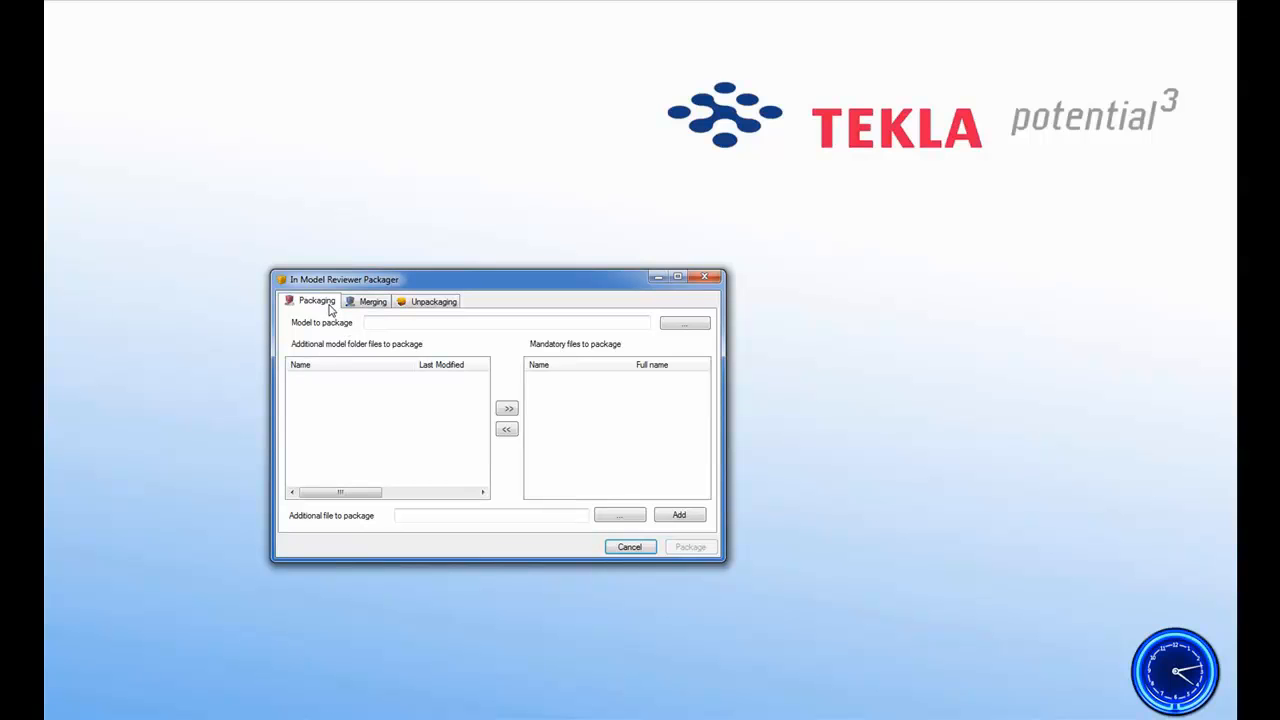
pyautogui.moveTo(394, 285)
pyautogui.mouseDown()
pyautogui.moveTo(380, 287)
pyautogui.moveTo(391, 285)
pyautogui.mouseUp()
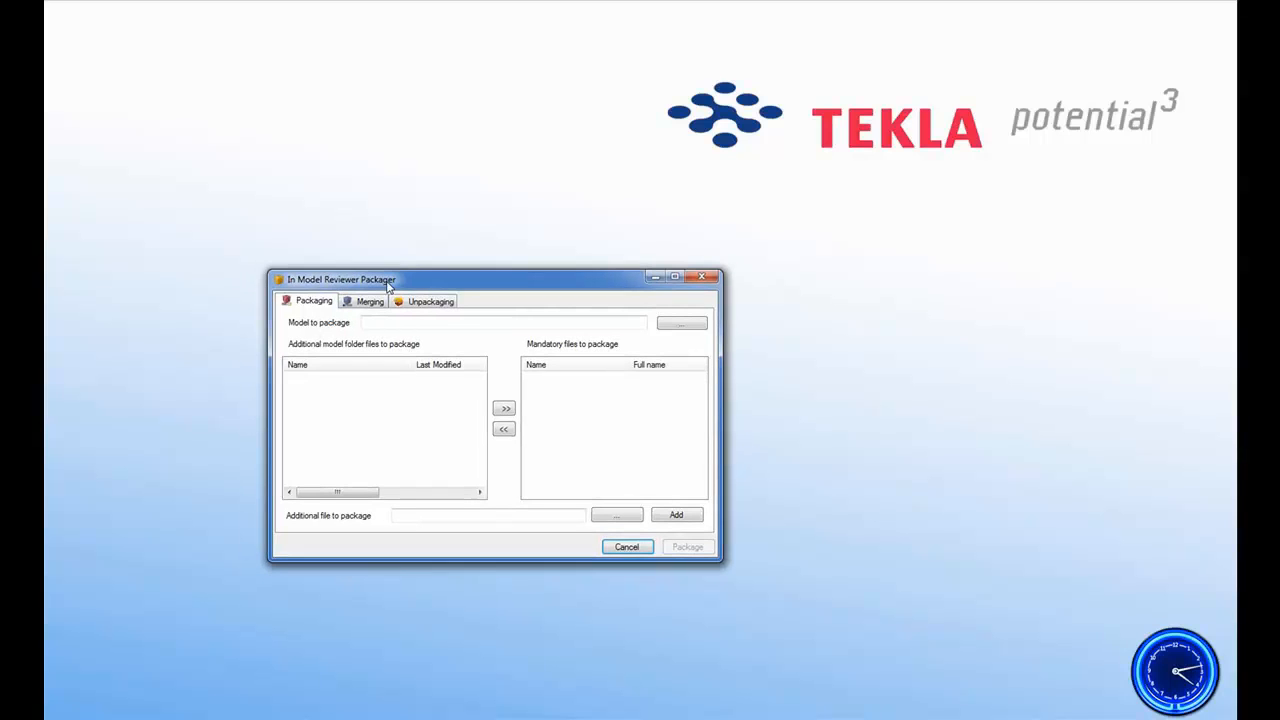
# Choose C:\IMR_DEMO\IMR_DETAILER_START\TeklaHouse_IMR as the model to package
pyautogui.click(668, 323)
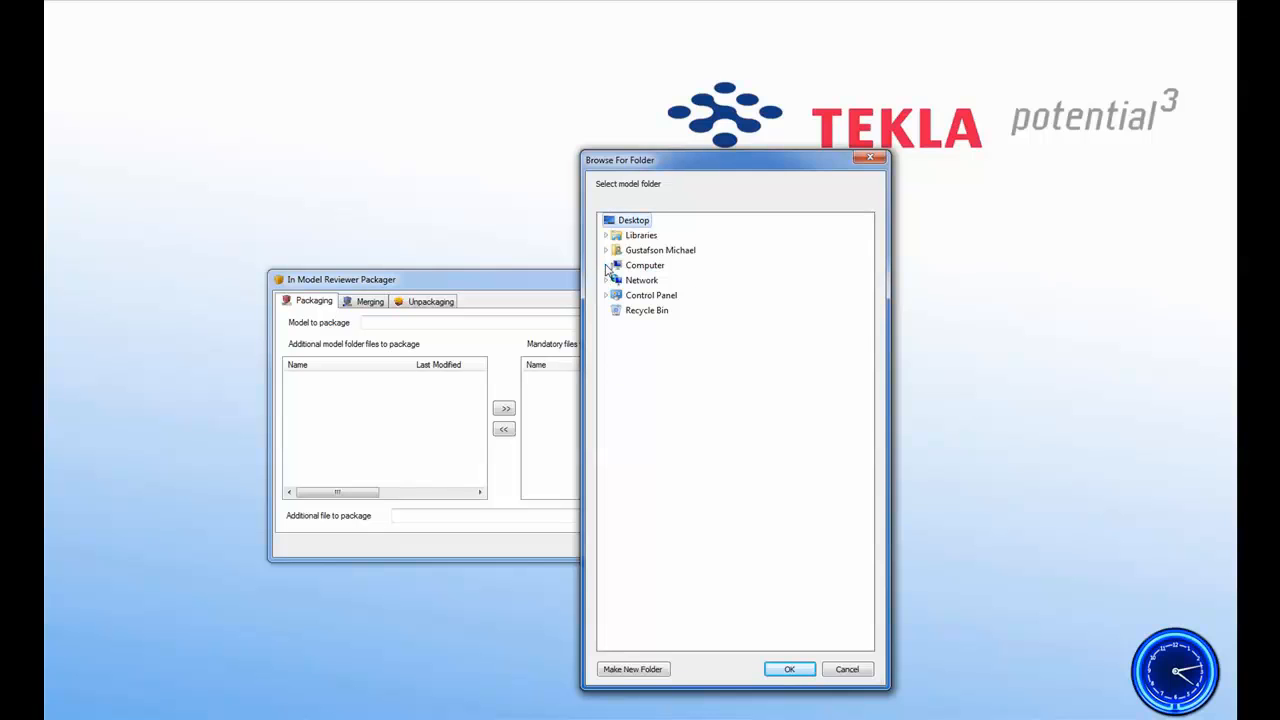
pyautogui.click(606, 265)
pyautogui.click(613, 281)
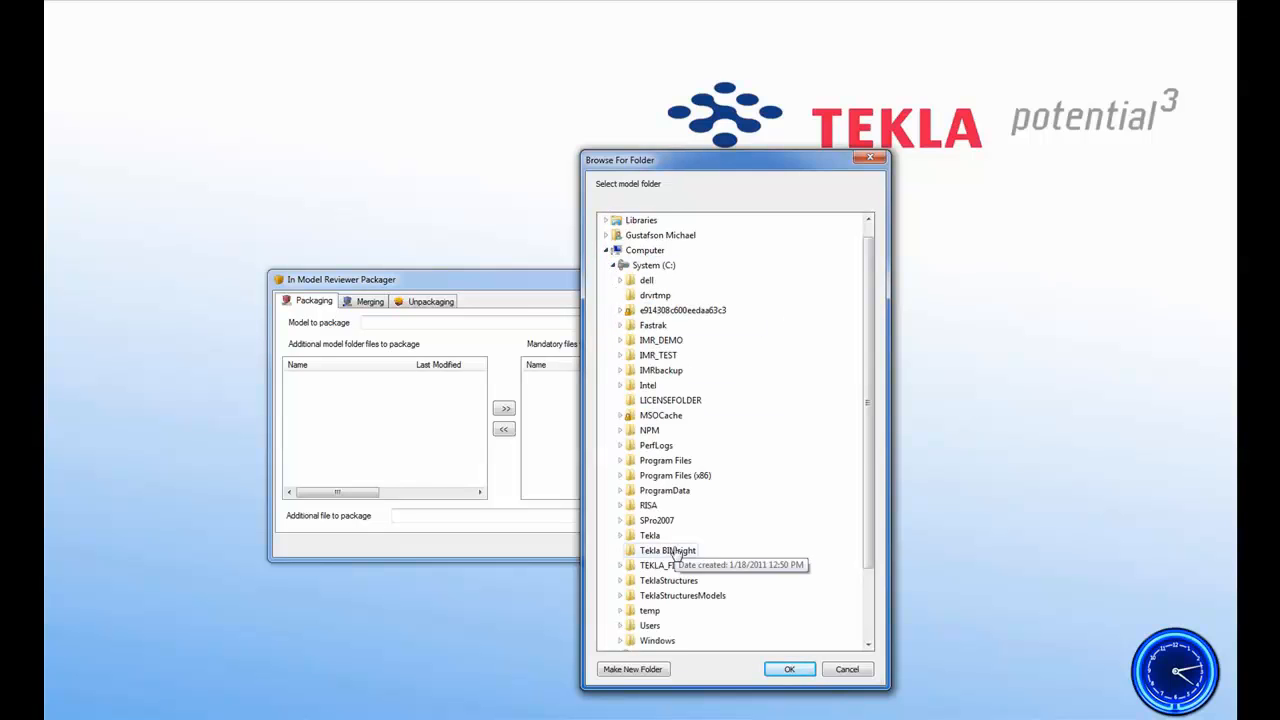
pyautogui.click(619, 341)
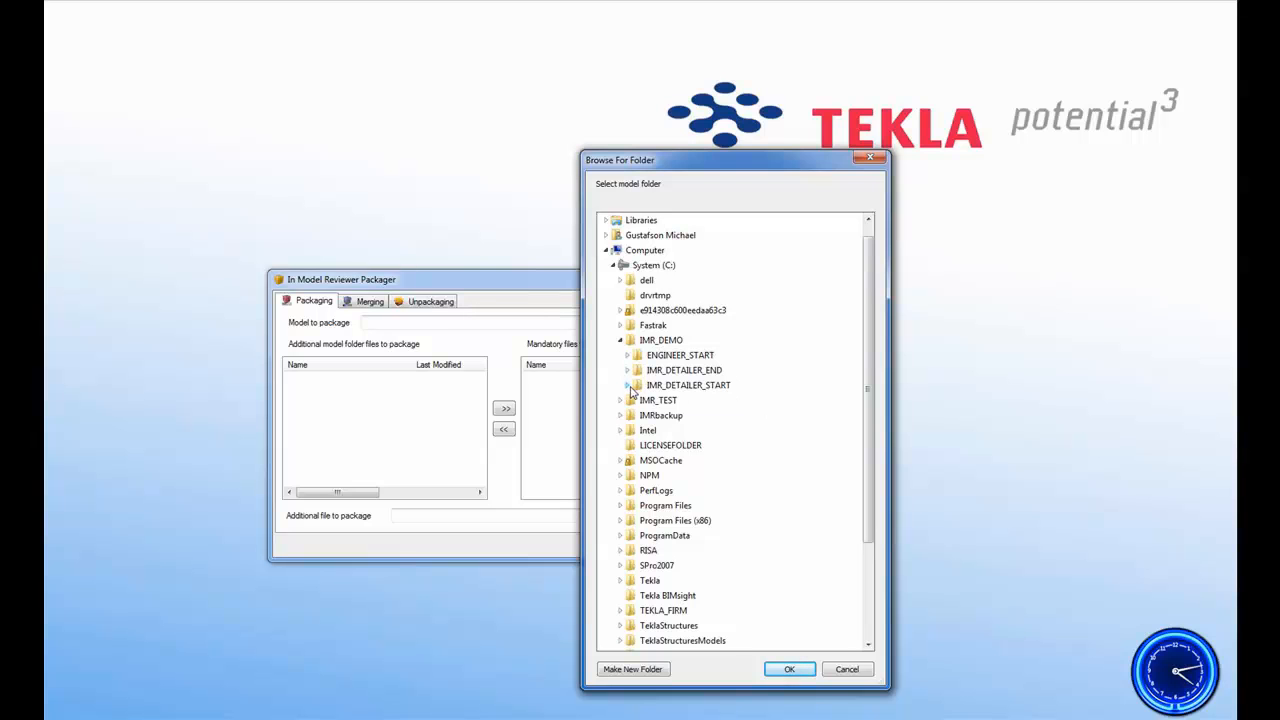
pyautogui.click(627, 385)
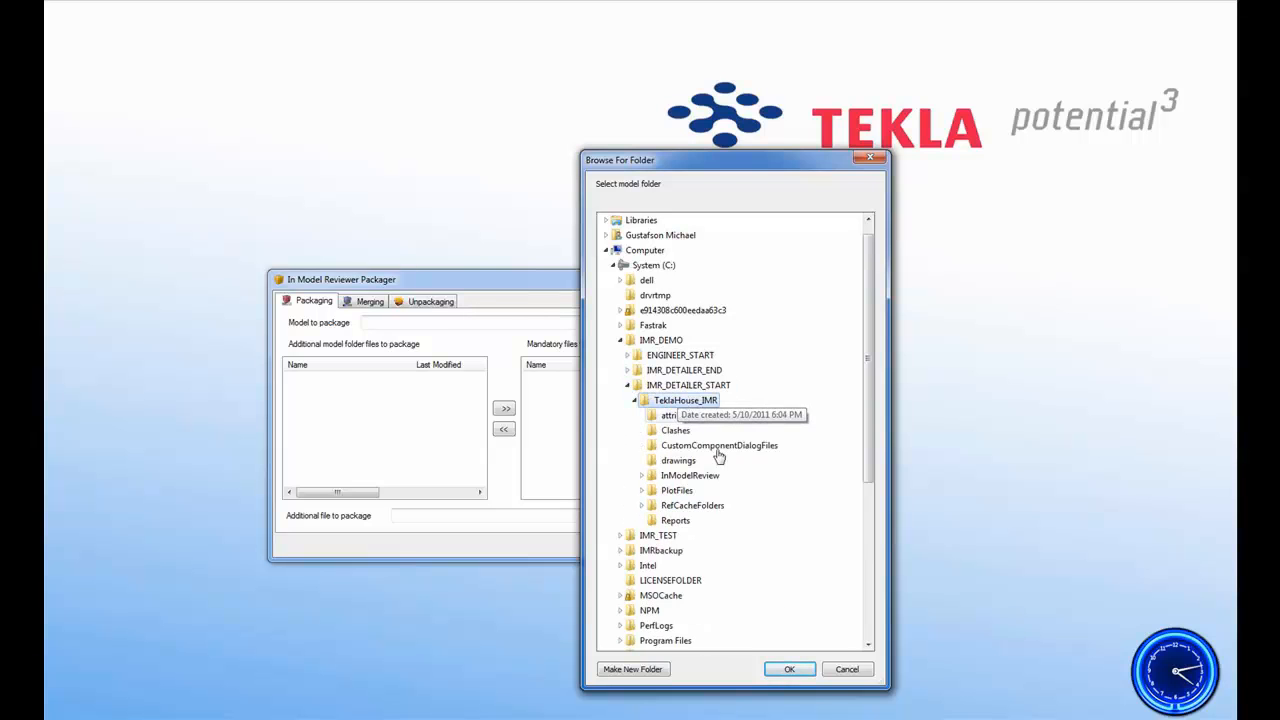
pyautogui.click(789, 669)
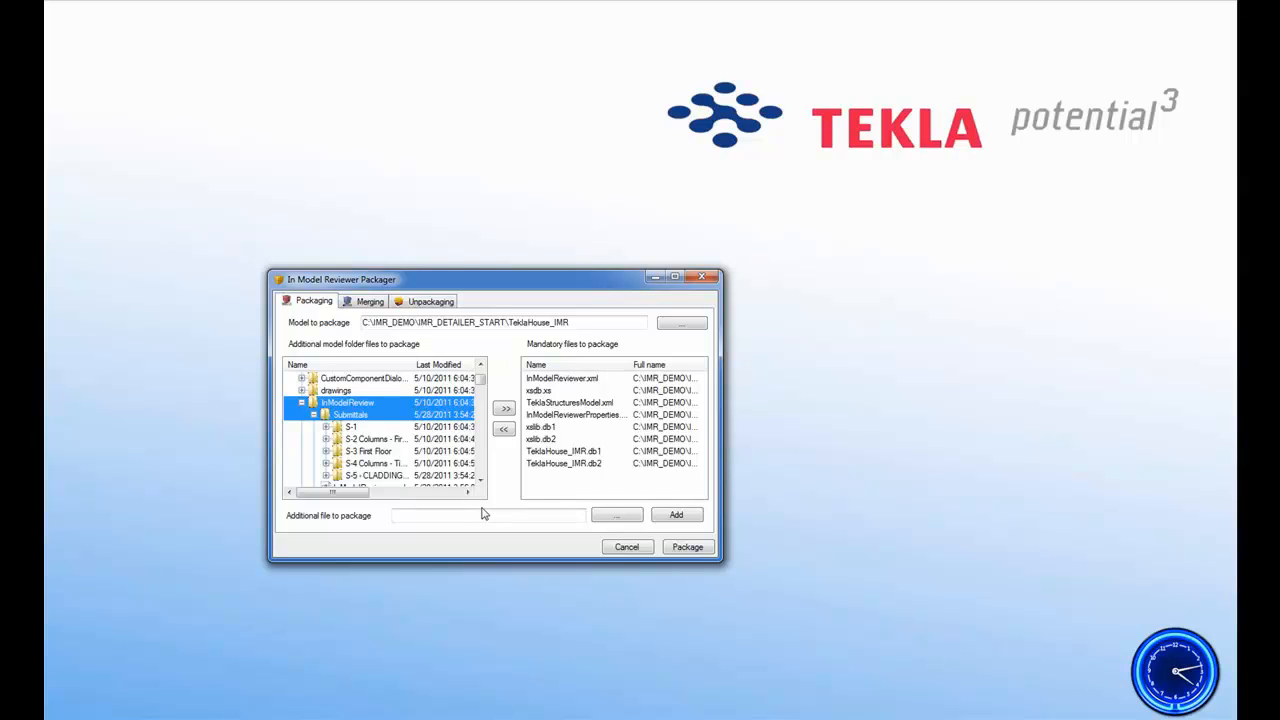
pyautogui.click(600, 517)
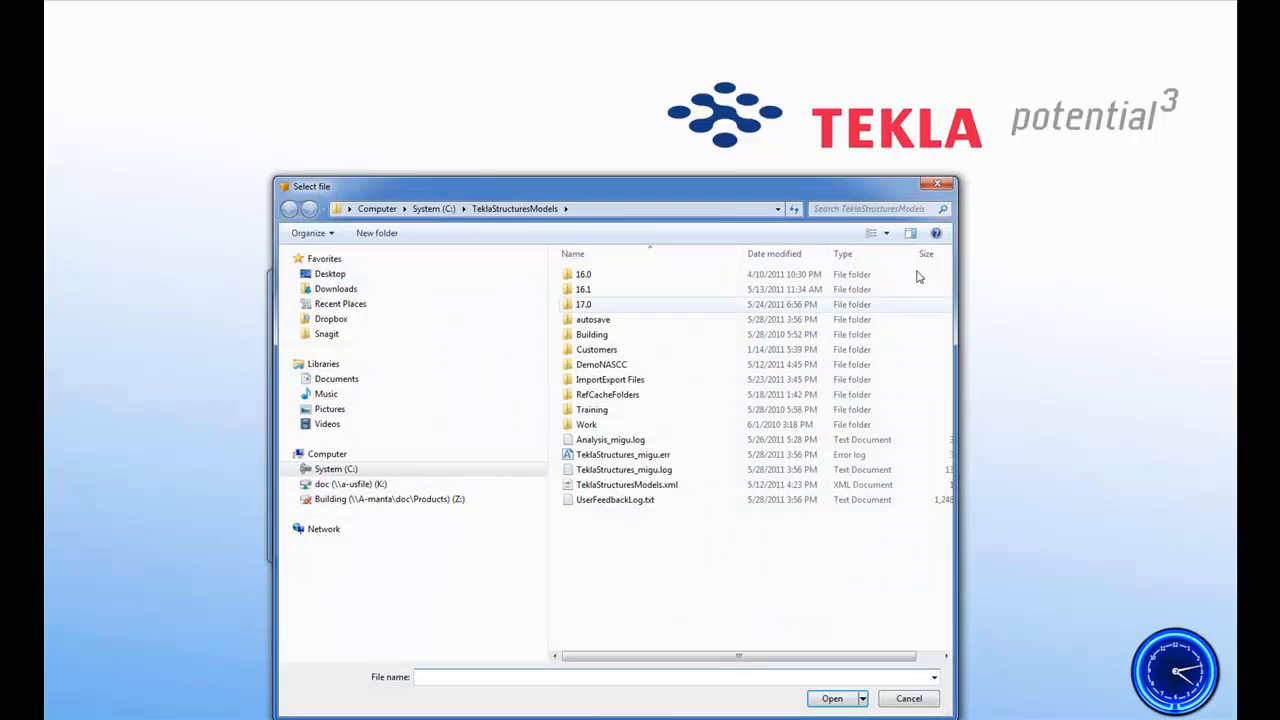
pyautogui.moveTo(919, 186); pyautogui.dragTo(1089, 190)
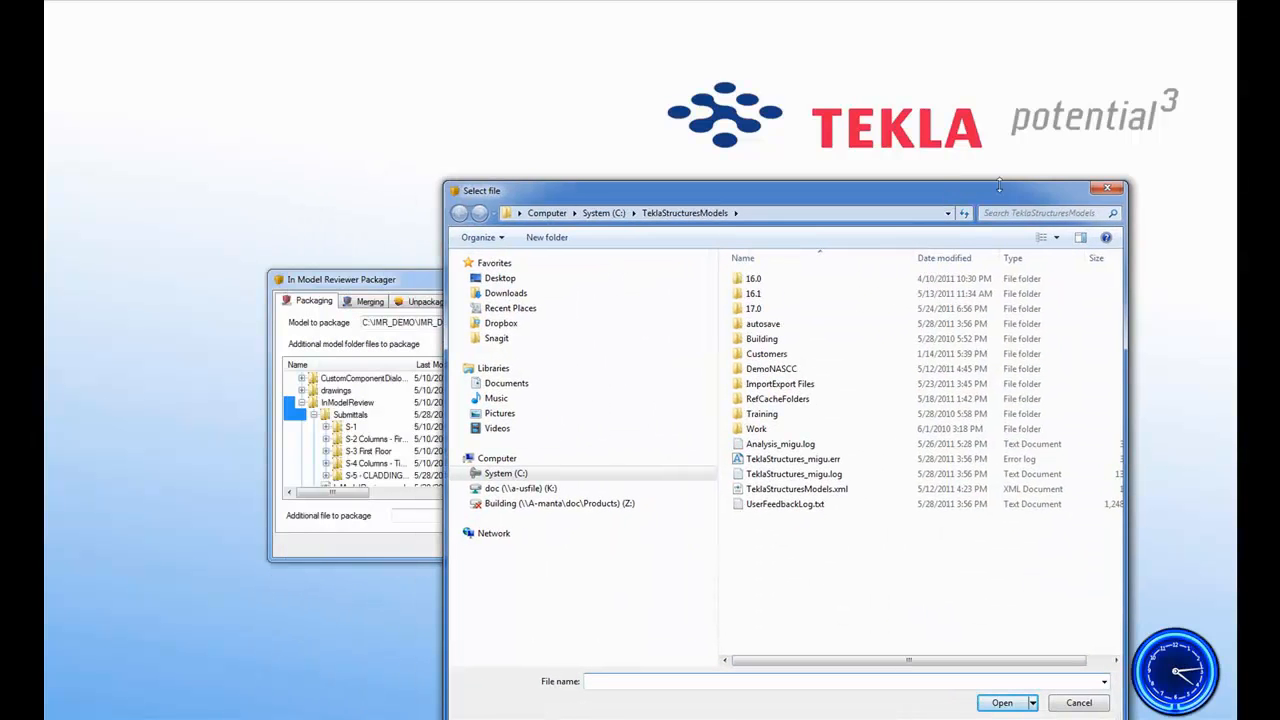
pyautogui.click(1108, 189)
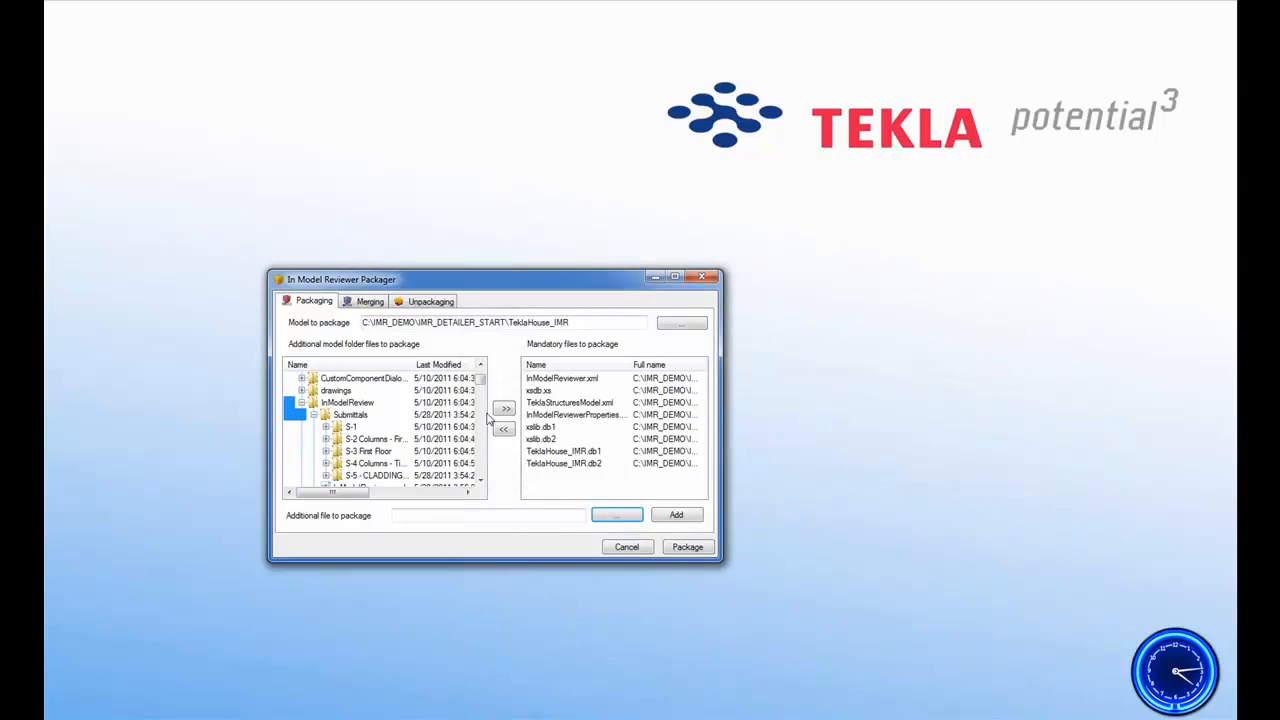
# Add the S-5 - CLADDING SUPPORTS folder from the model's Submittals folder to the files to package
pyautogui.moveTo(481, 383); pyautogui.dragTo(481, 392)
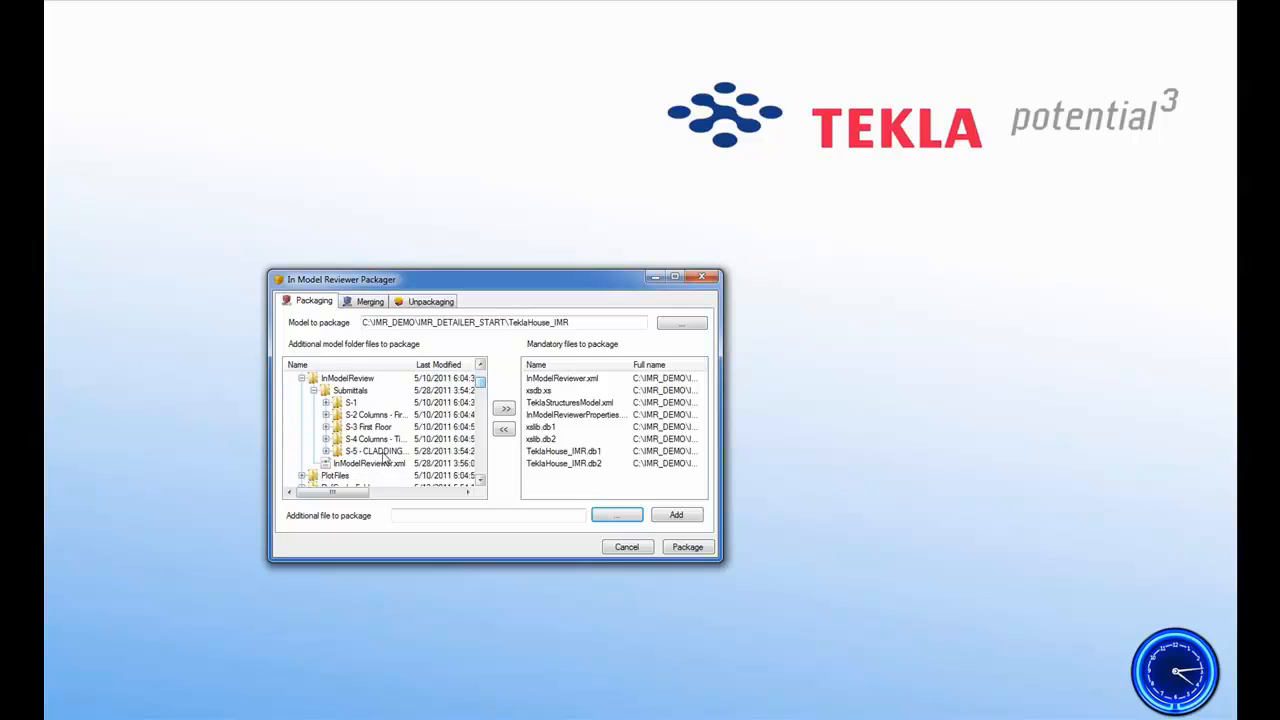
pyautogui.click(380, 451)
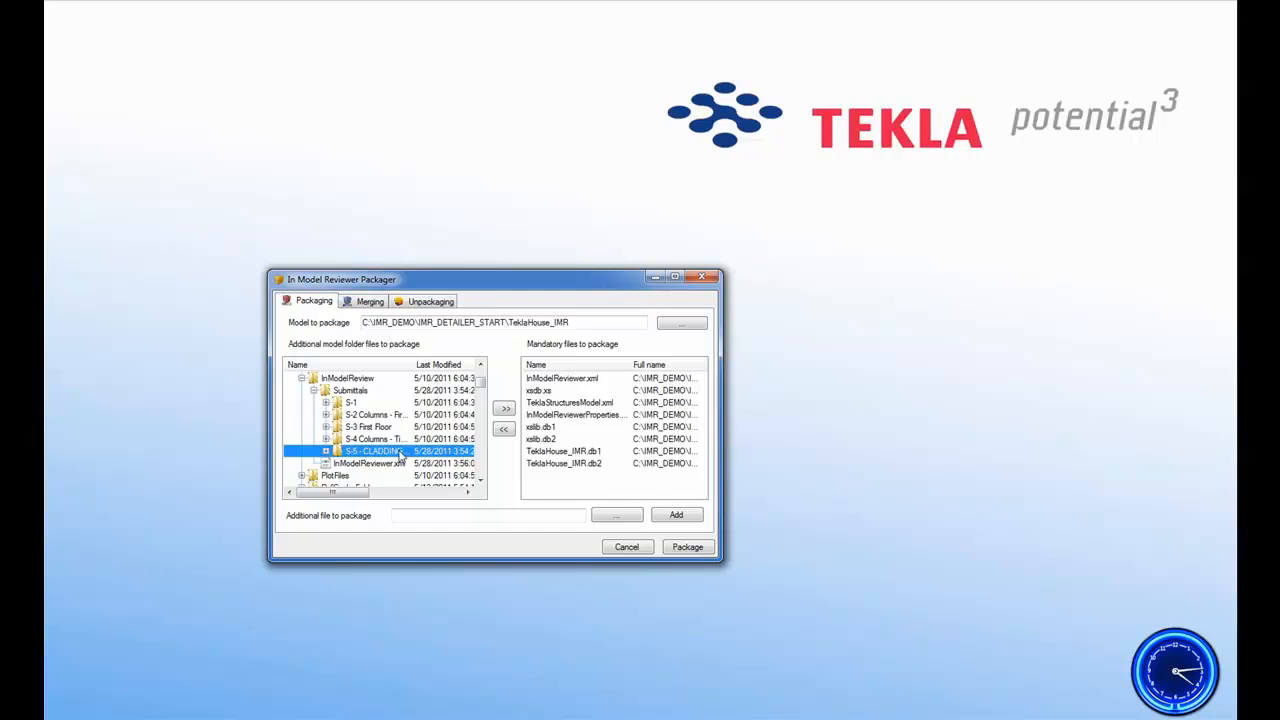
pyautogui.click(505, 410)
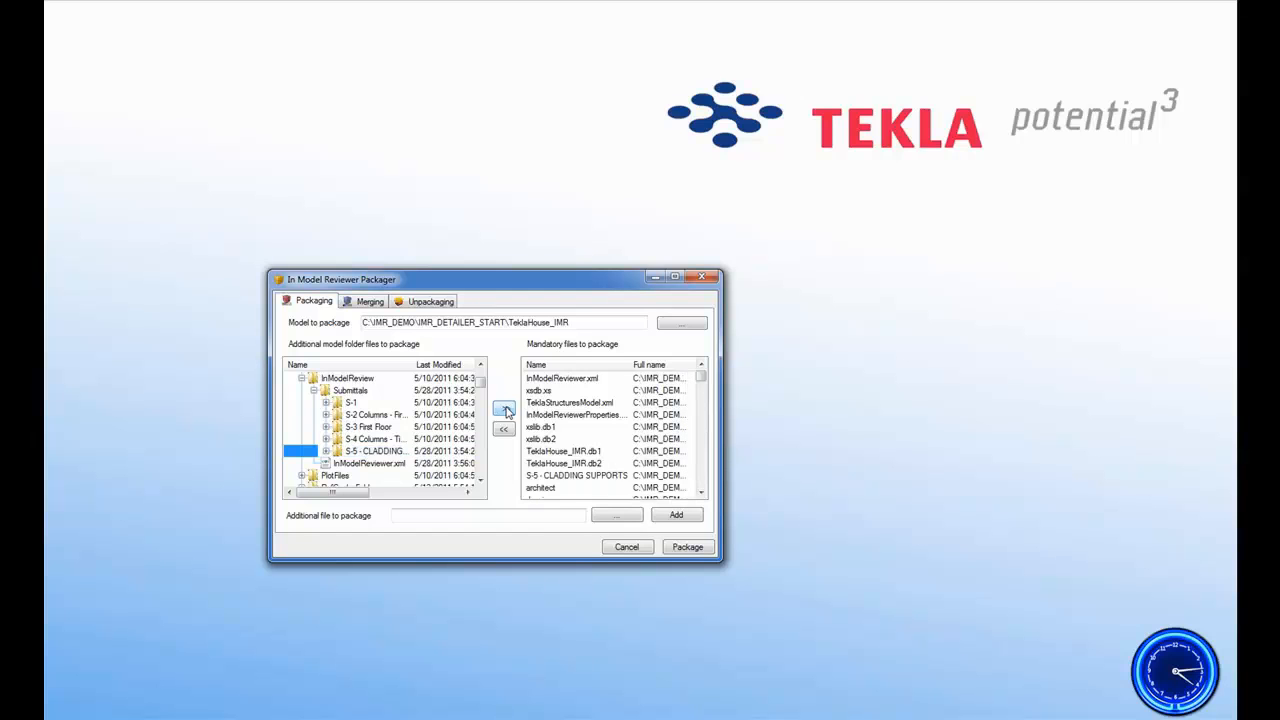
# Package the files as the zip file Submittal5_for_review on the Desktop and exit the packager
pyautogui.click(688, 547)
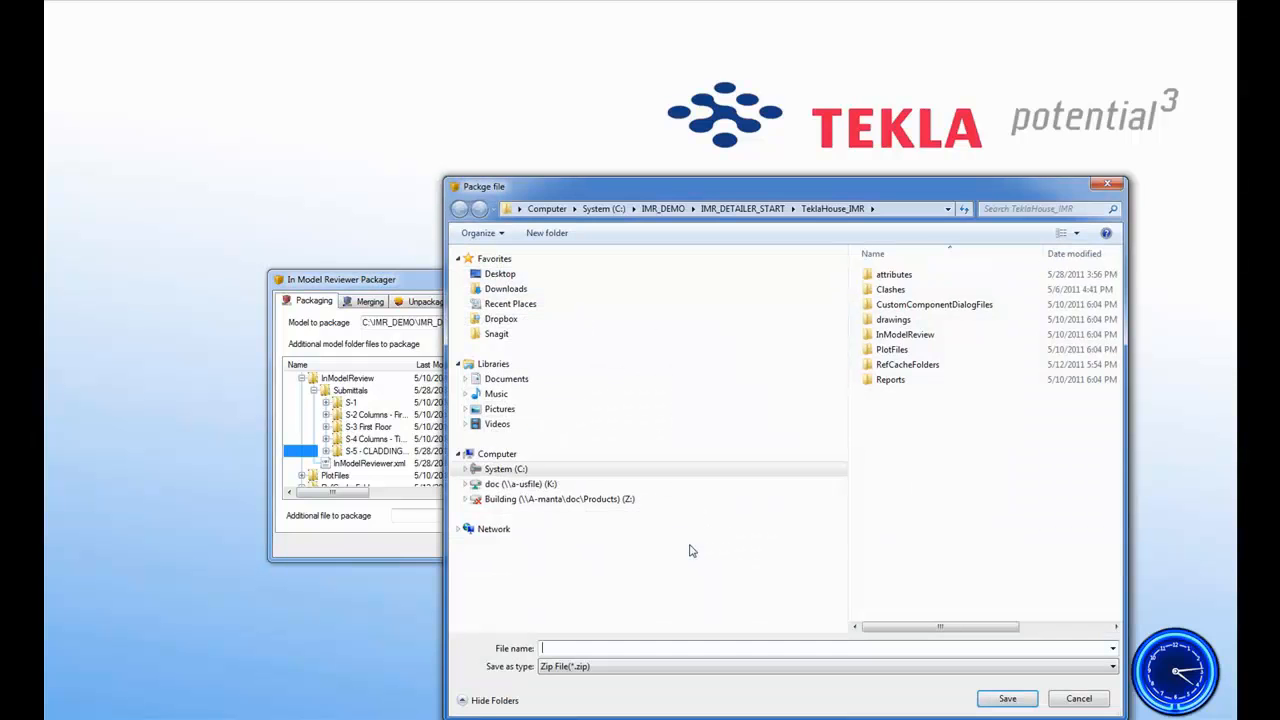
pyautogui.moveTo(765, 198); pyautogui.dragTo(620, 75)
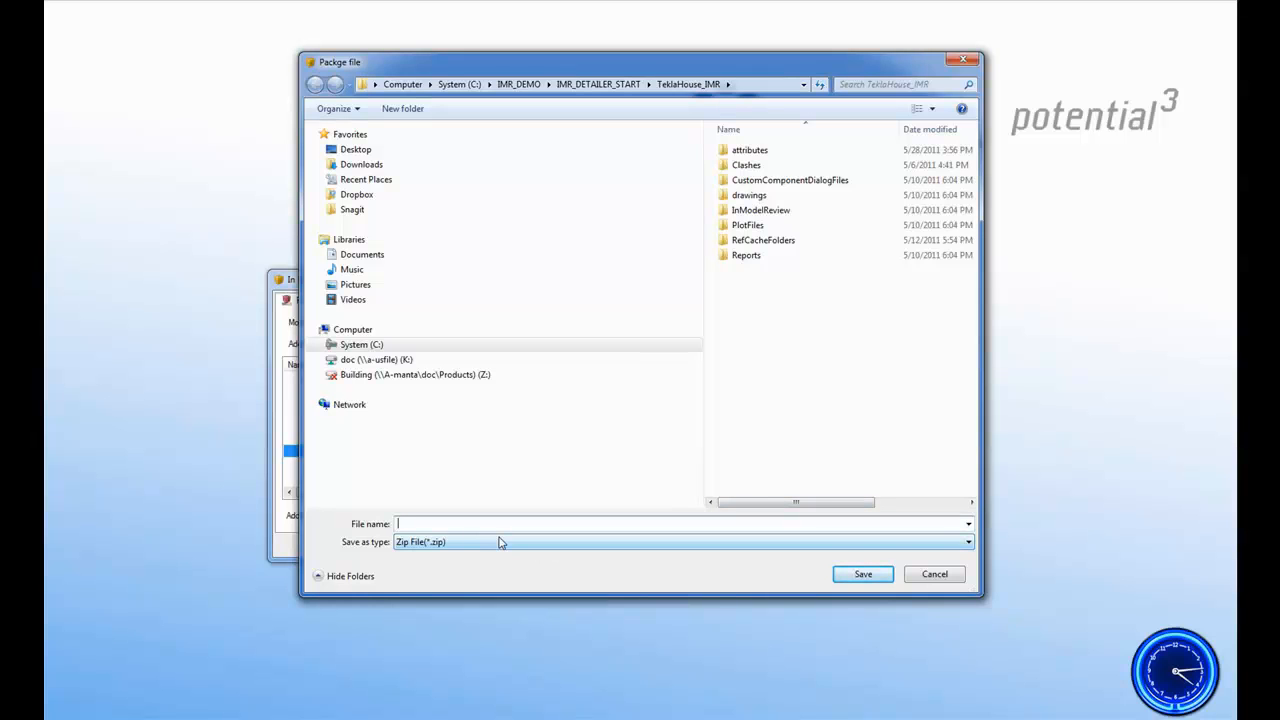
pyautogui.write('Submitt')
pyautogui.write('al5_for_review')
pyautogui.click(352, 149)
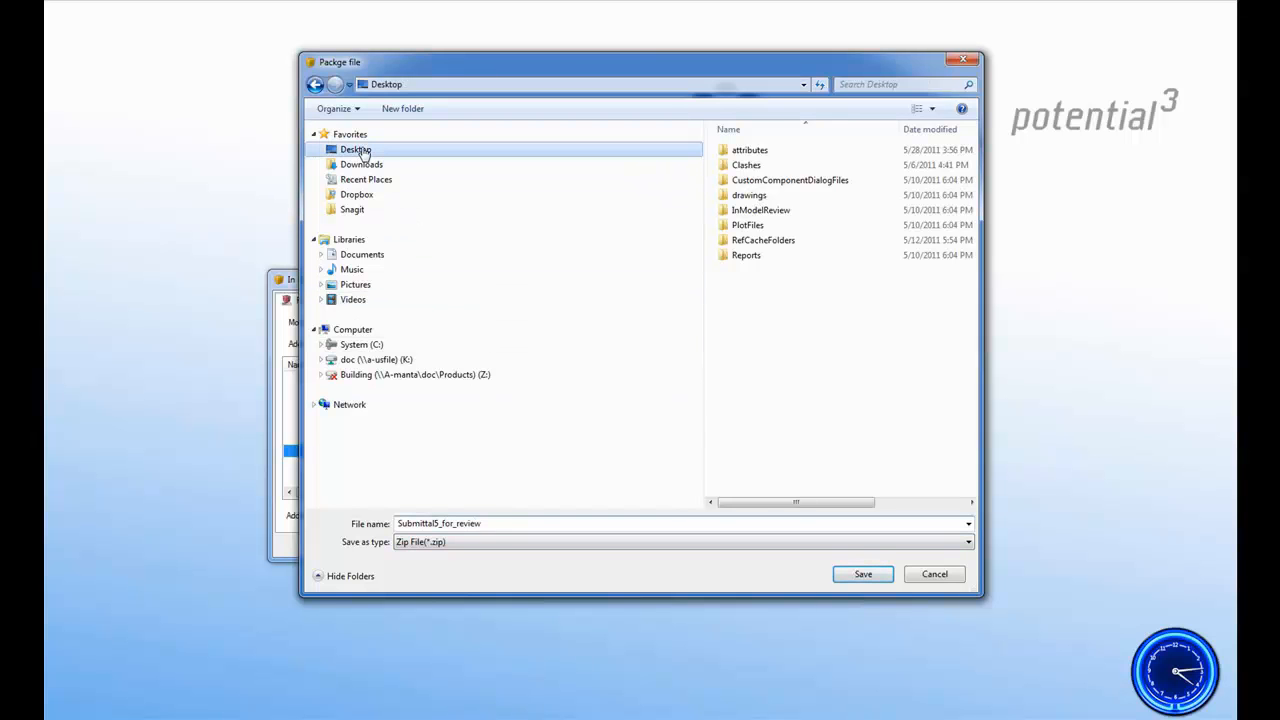
pyautogui.click(863, 574)
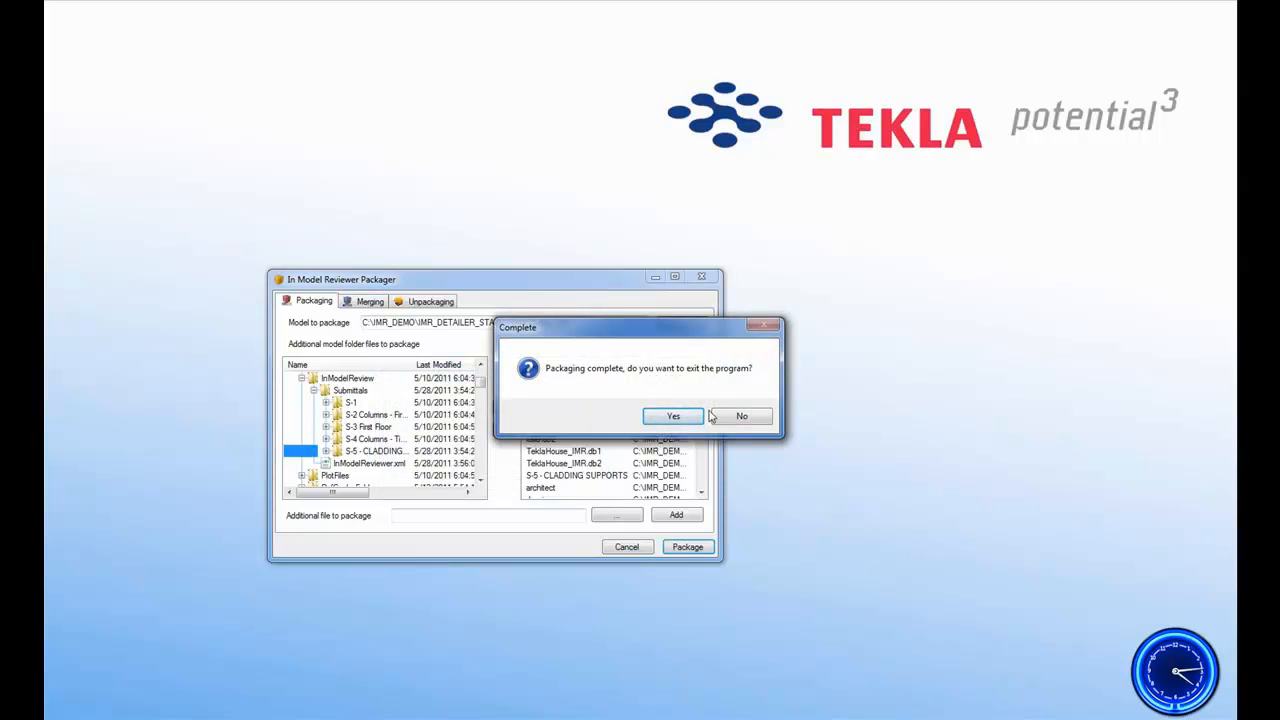
pyautogui.click(688, 421)
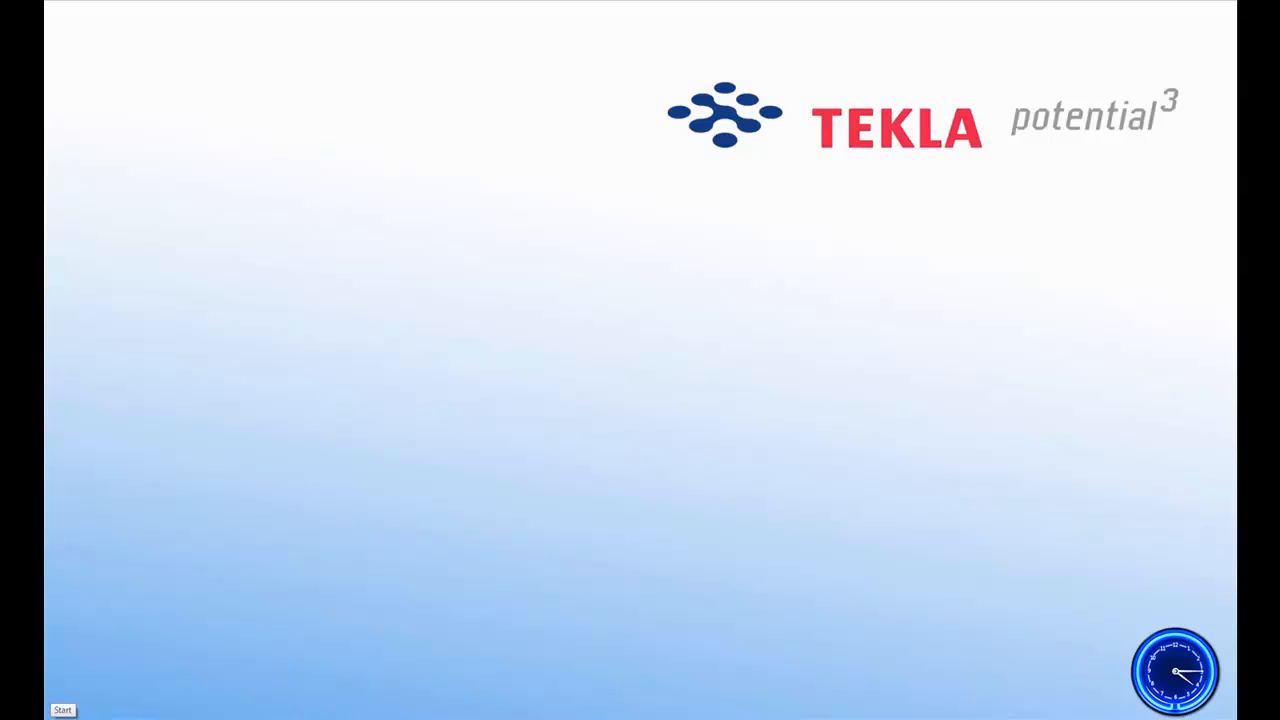
# Switch to the In-Model Reviewer Packaging Tool and choose Submittal5_for_review.zip from the Desktop as the package to unpackage
pyautogui.click(50, 712)
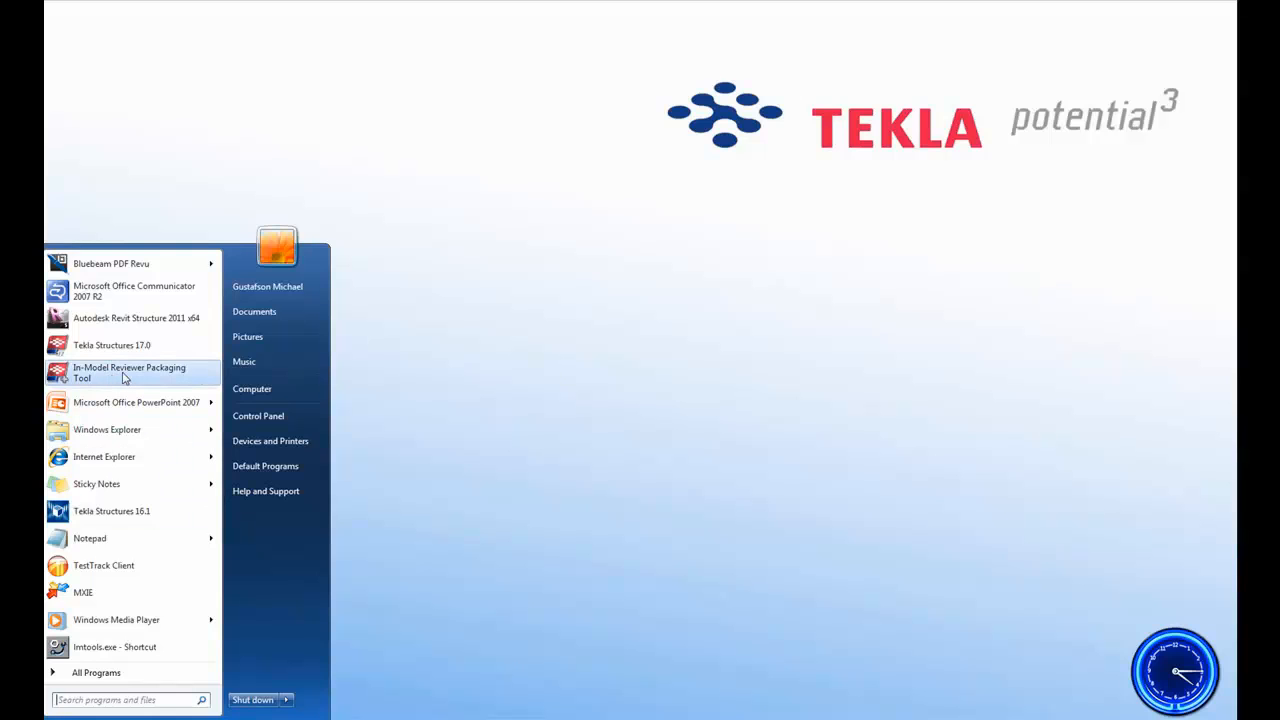
pyautogui.click(125, 376)
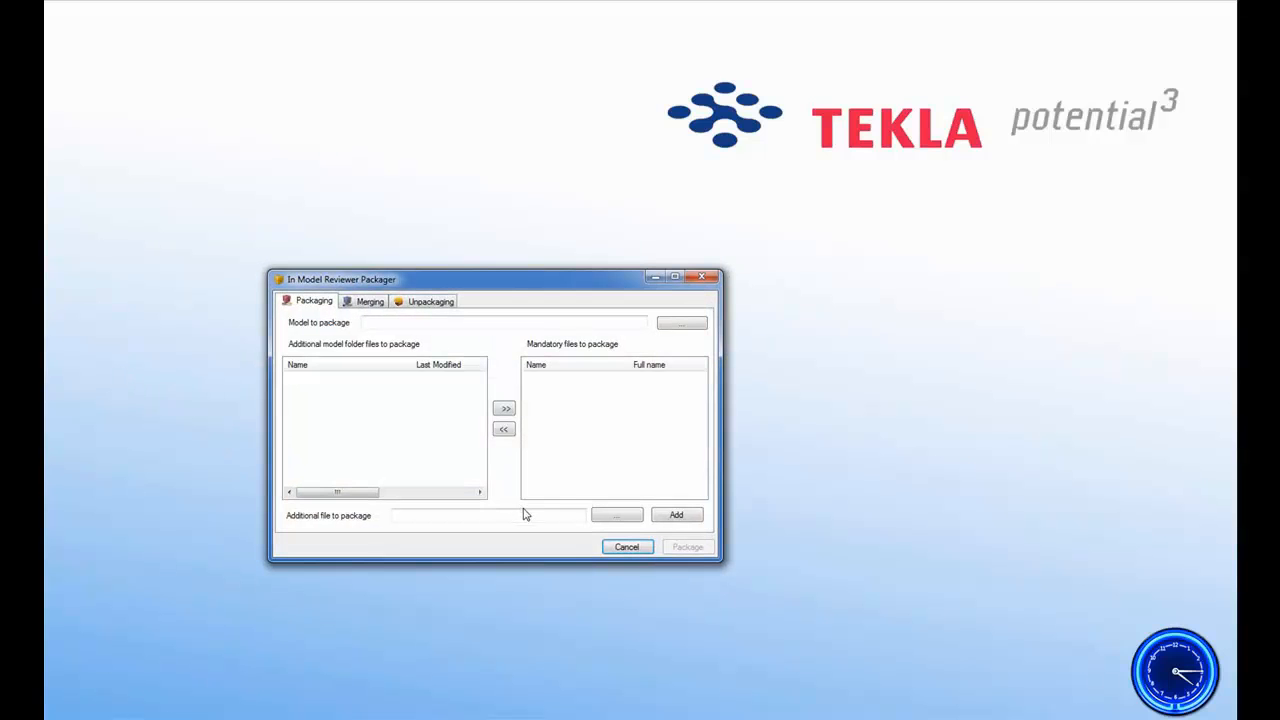
pyautogui.moveTo(445, 281); pyautogui.dragTo(531, 295)
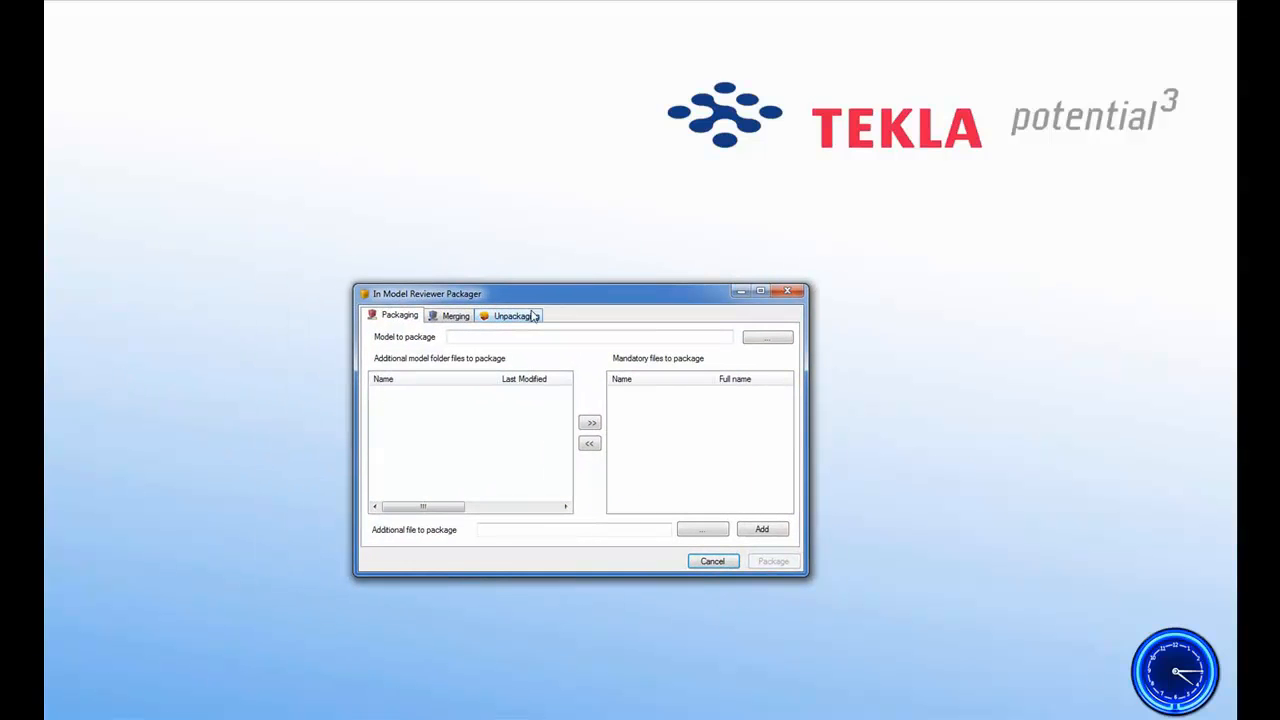
pyautogui.click(527, 317)
pyautogui.click(769, 334)
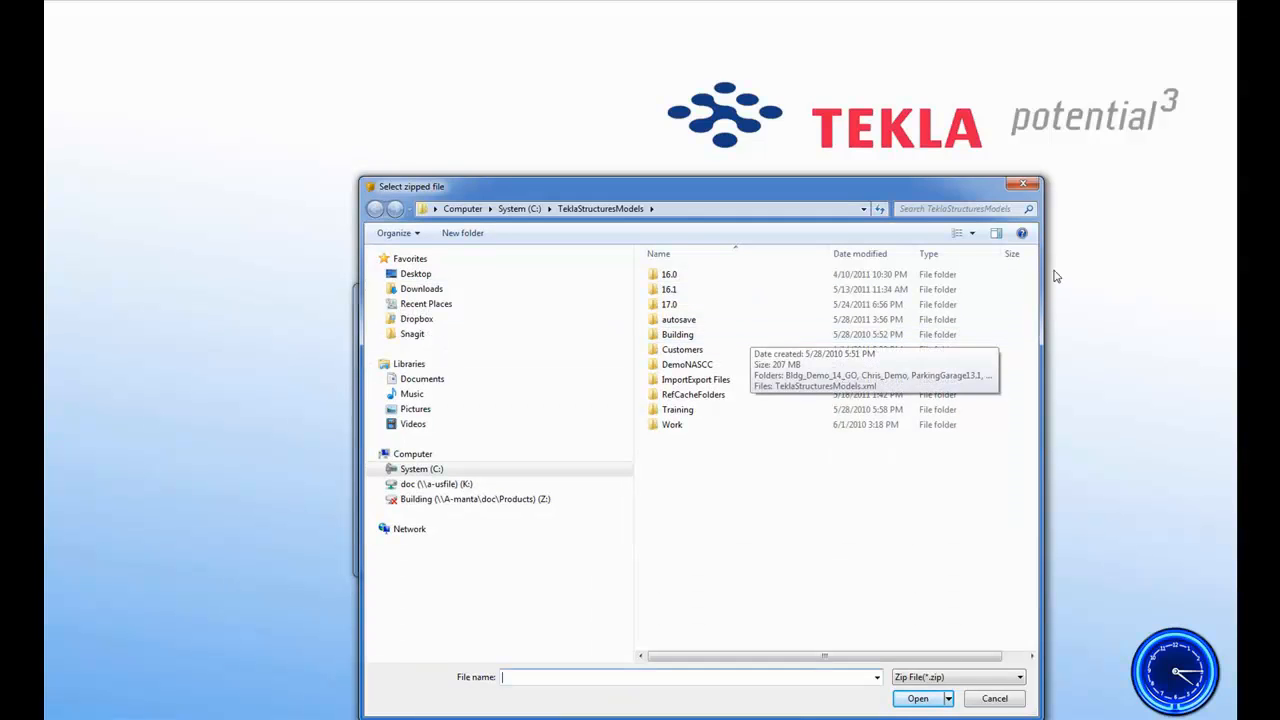
pyautogui.click(464, 276)
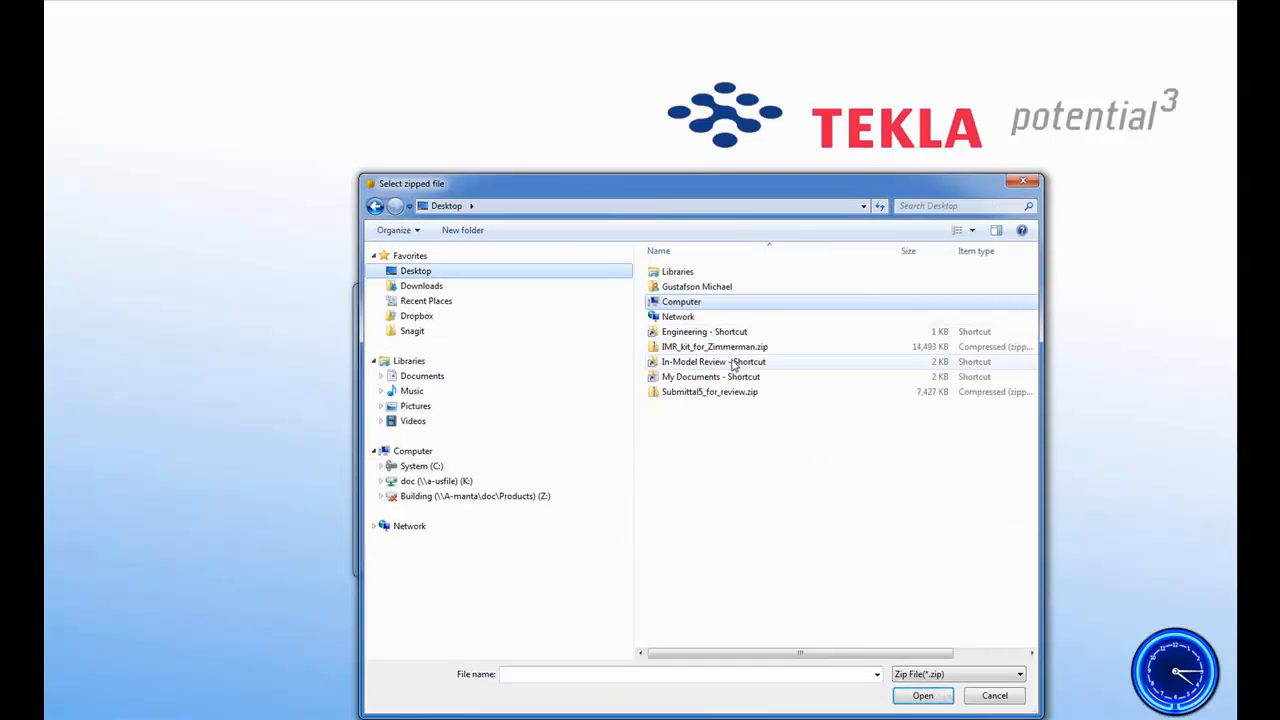
pyautogui.click(722, 394)
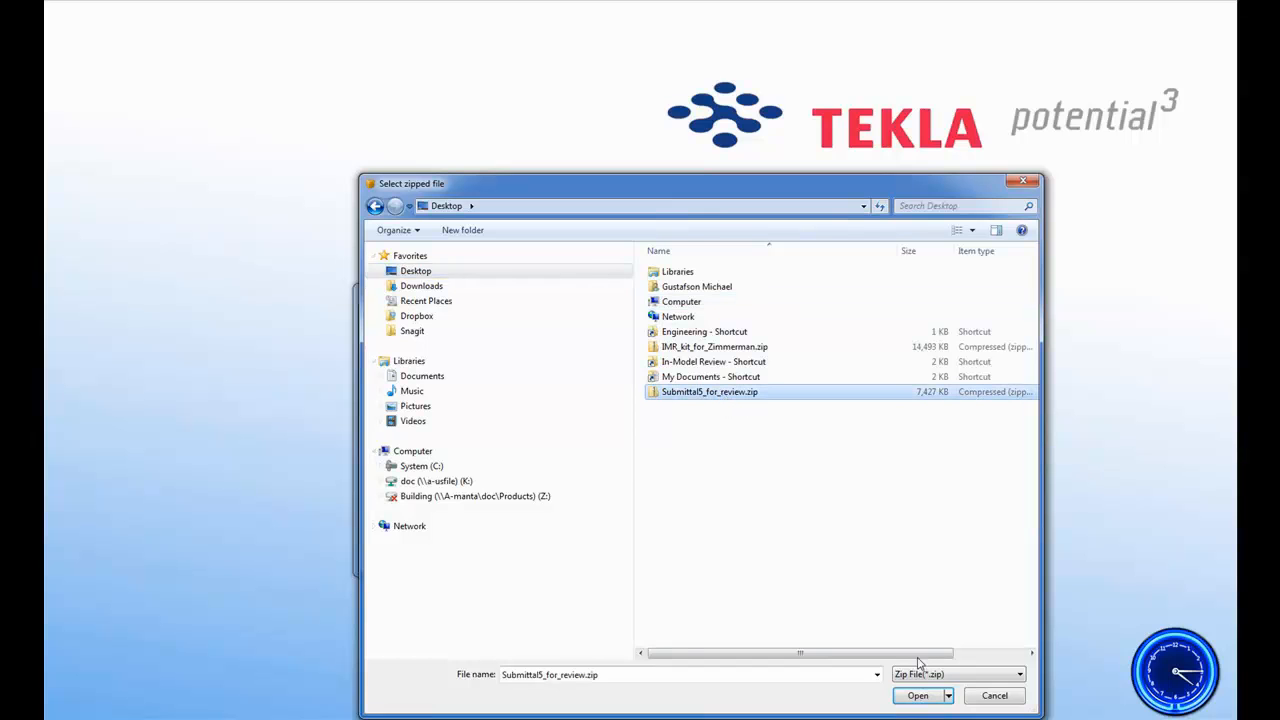
pyautogui.click(916, 695)
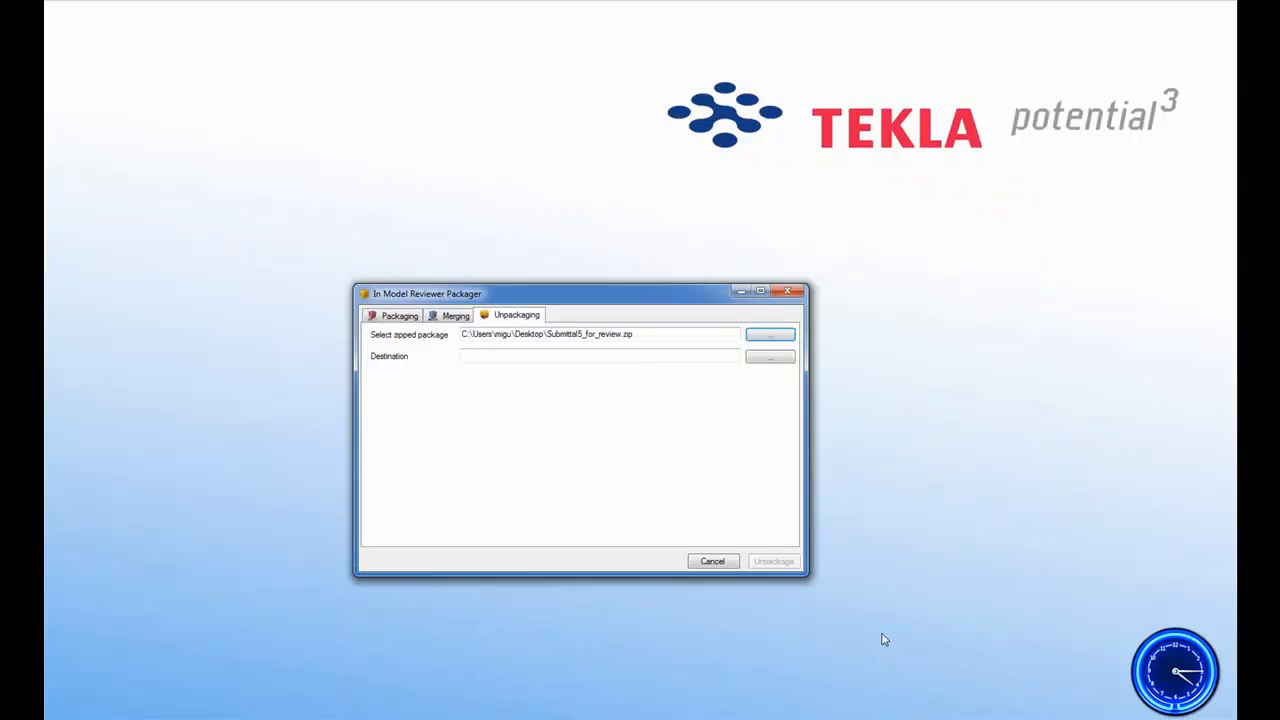
# Set the unpackaging destination to the FOR_EOR folder in C:\IMR_DEMO
pyautogui.click(767, 358)
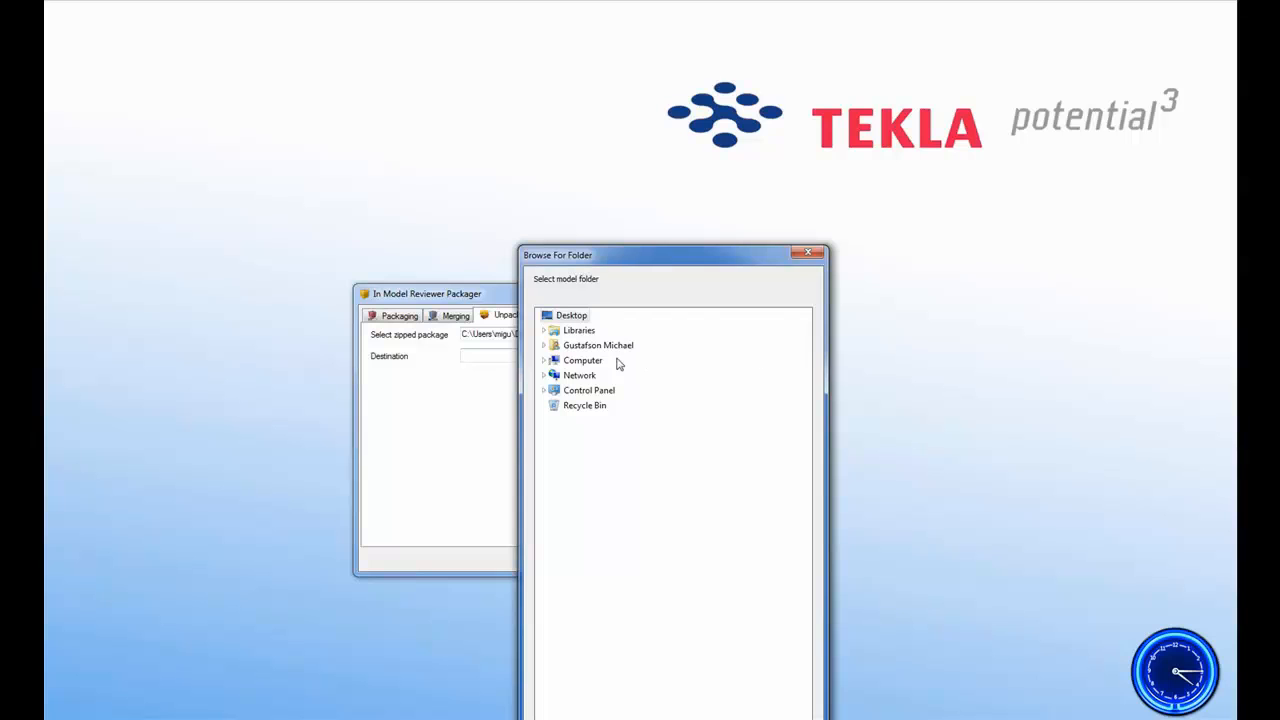
pyautogui.click(544, 361)
pyautogui.click(549, 375)
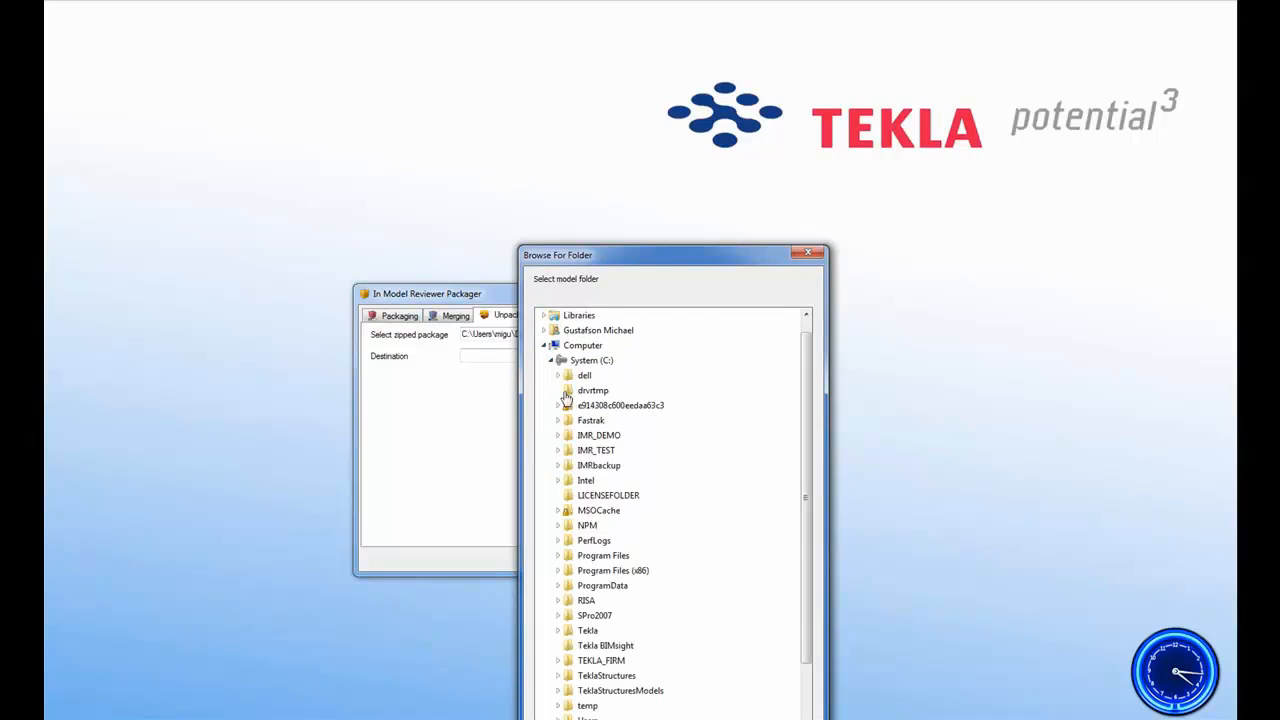
pyautogui.click(558, 435)
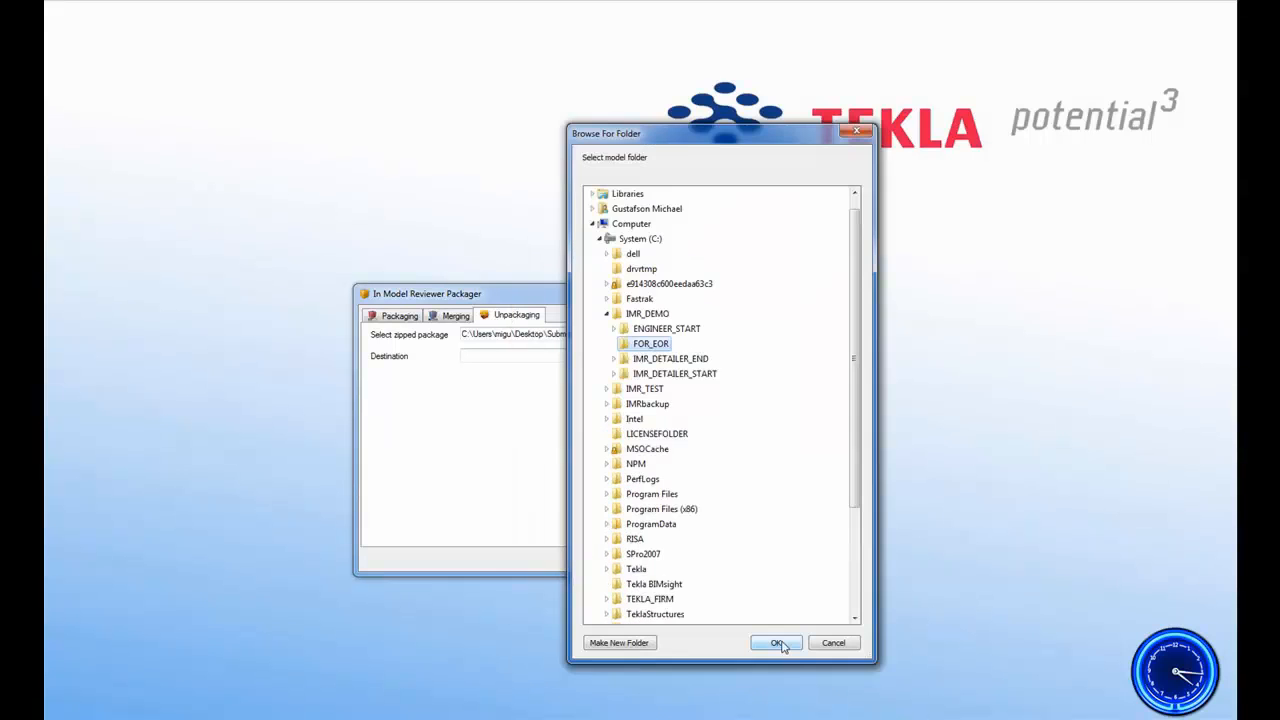
pyautogui.click(779, 643)
# Unpackage the submittal zip into the chosen destination folder and close the completion message
pyautogui.click(773, 561)
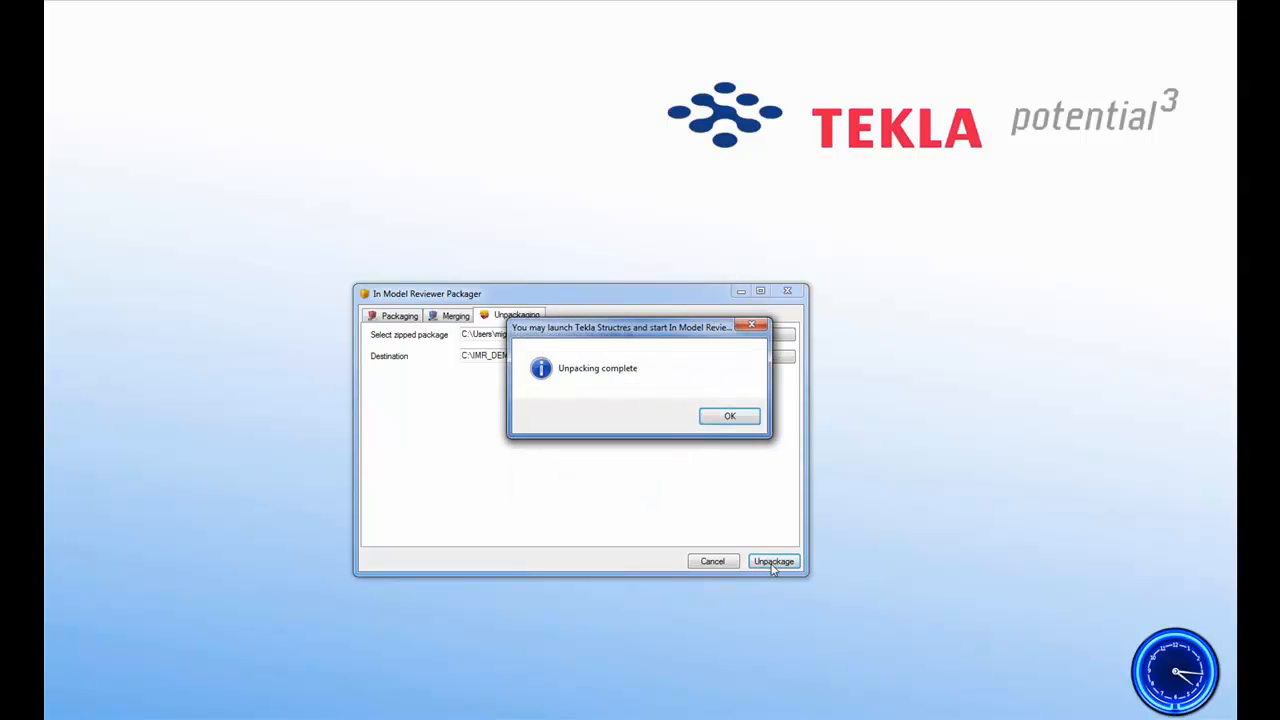
pyautogui.click(742, 421)
pyautogui.click(682, 424)
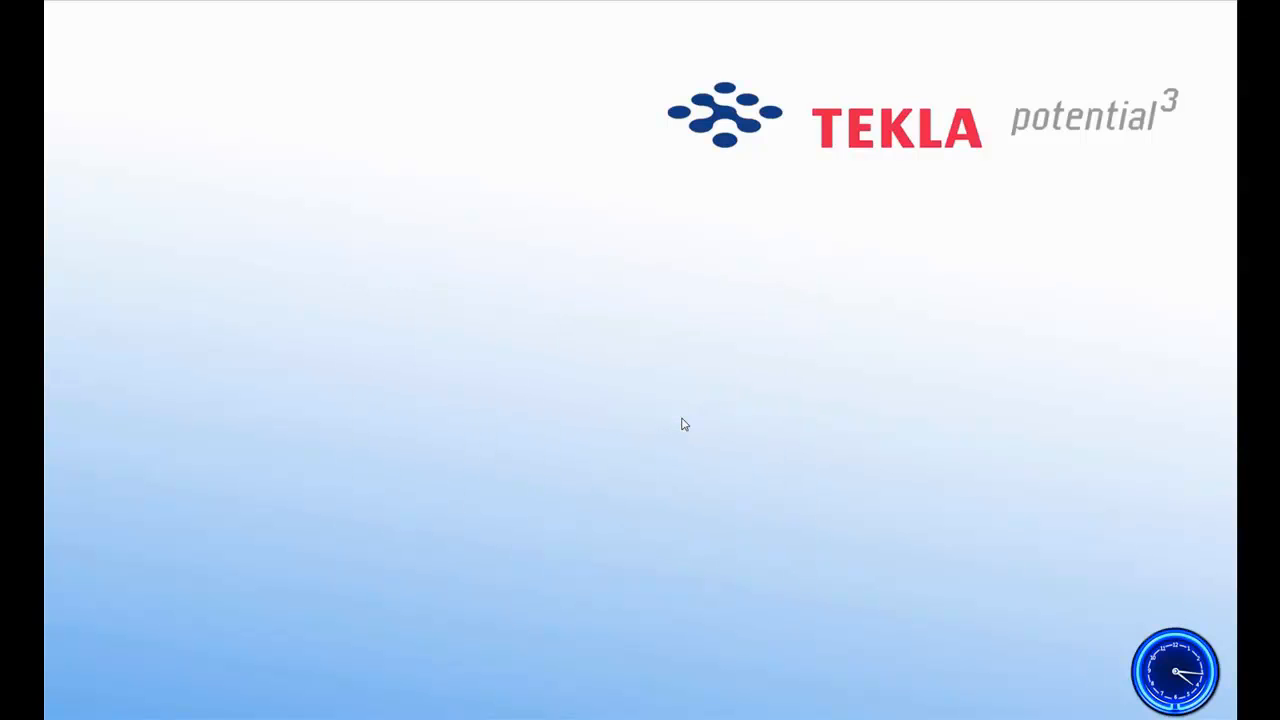